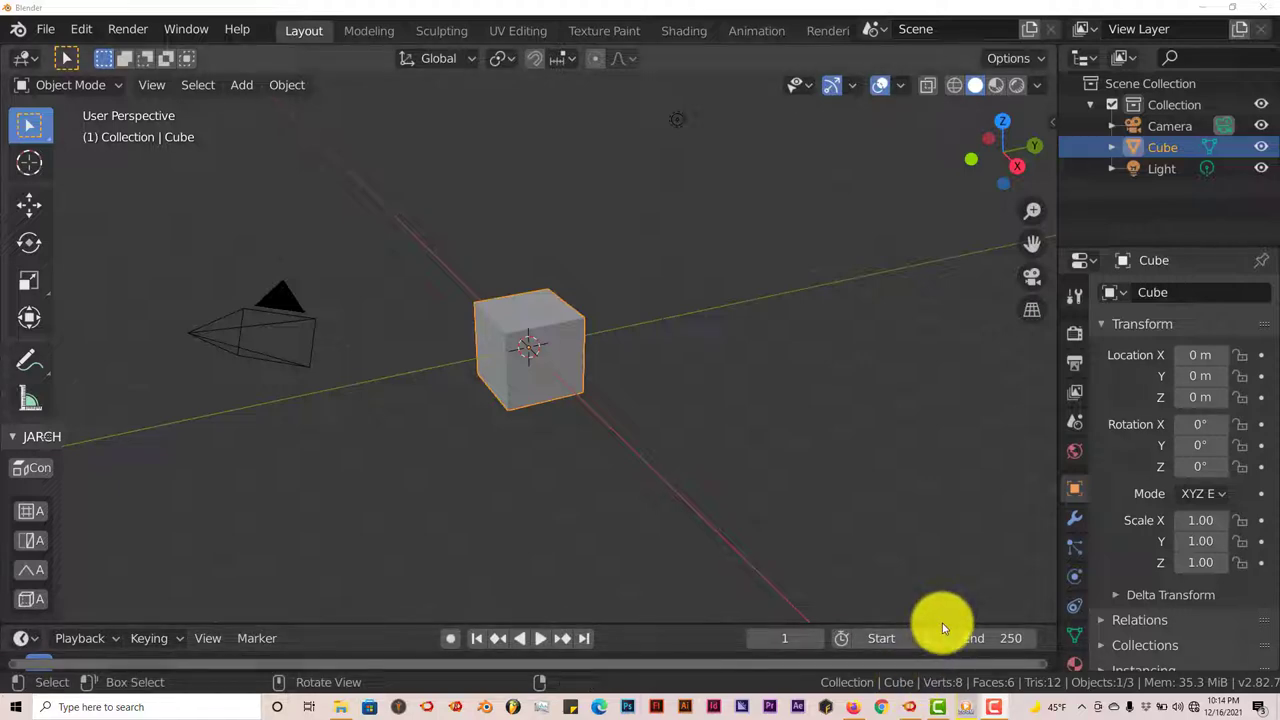
- Switch to the video player, briefly play and pause the "132. intervention" reference clip, and return to Blender
{"action": "left_click", "coordinate": [965, 705]}
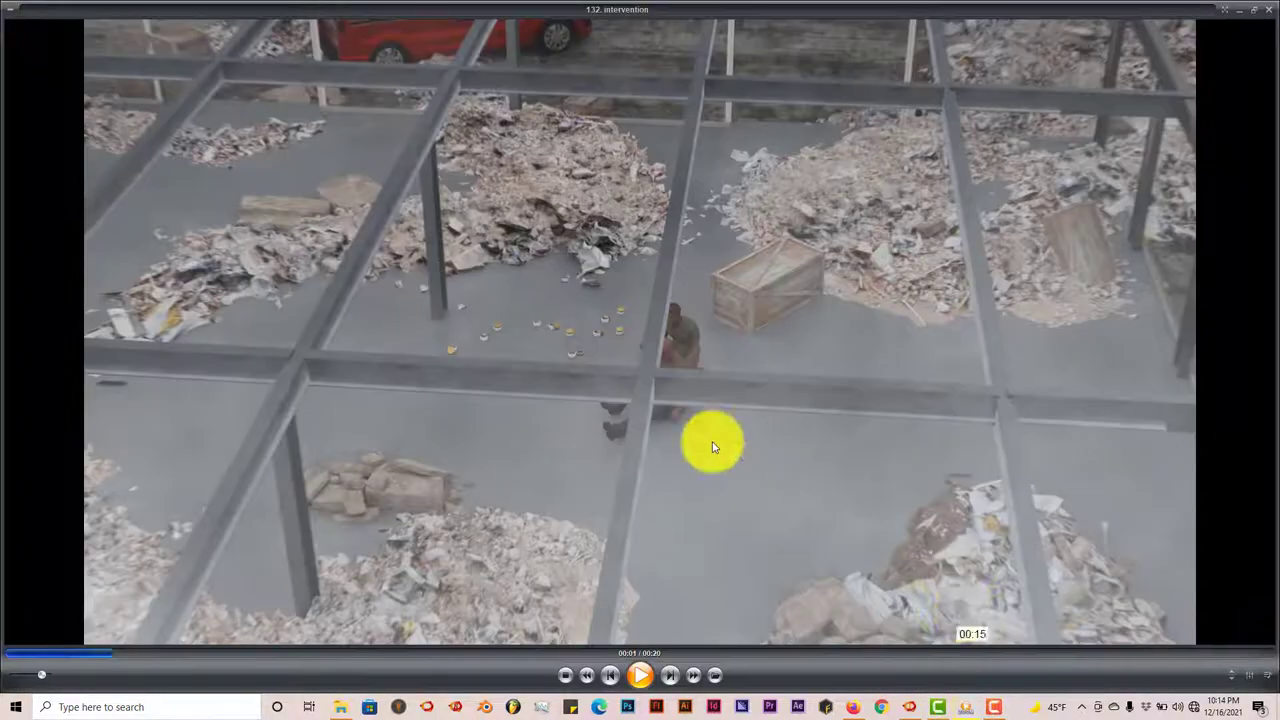
{"action": "left_click", "coordinate": [640, 675]}
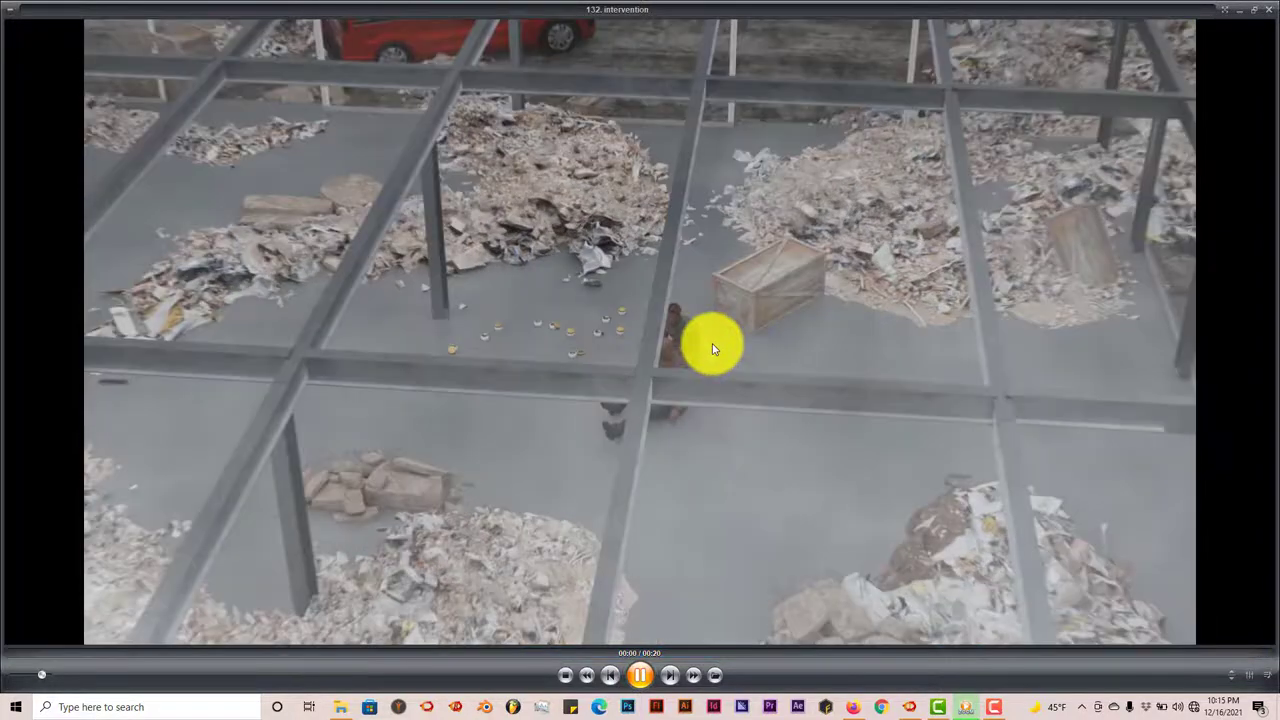
{"action": "left_click", "coordinate": [709, 420]}
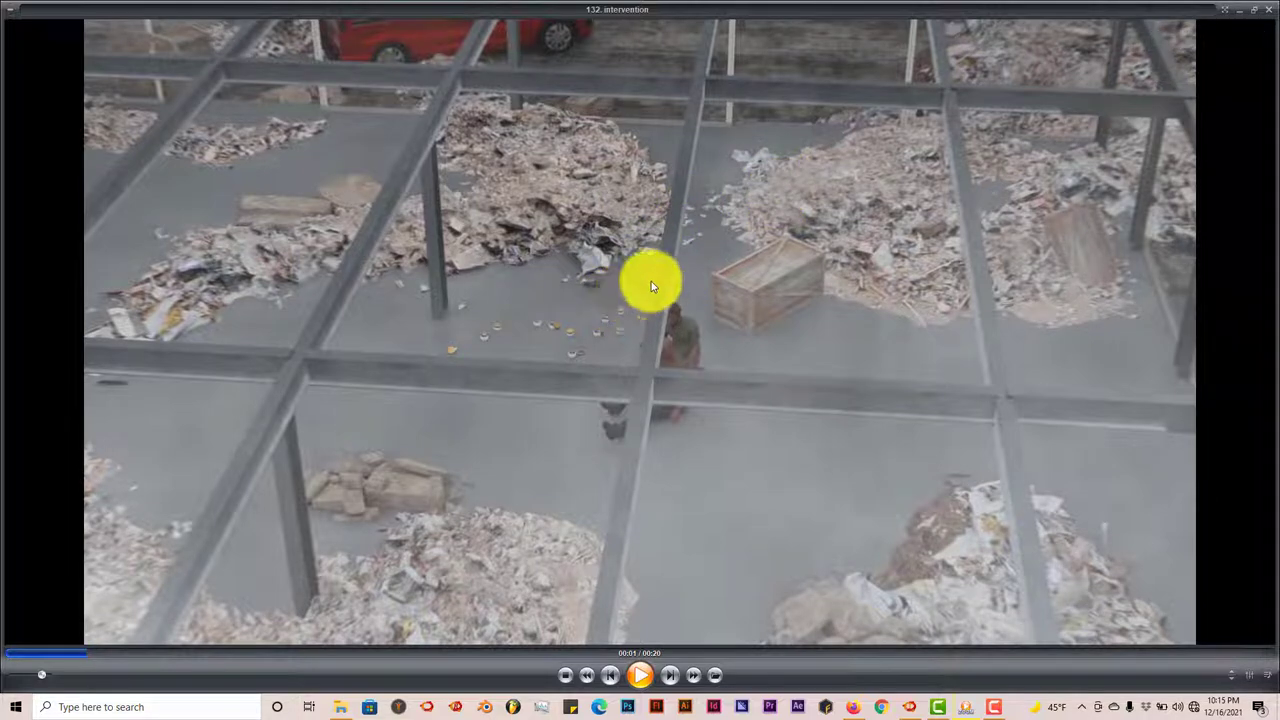
{"action": "left_click", "coordinate": [1240, 11]}
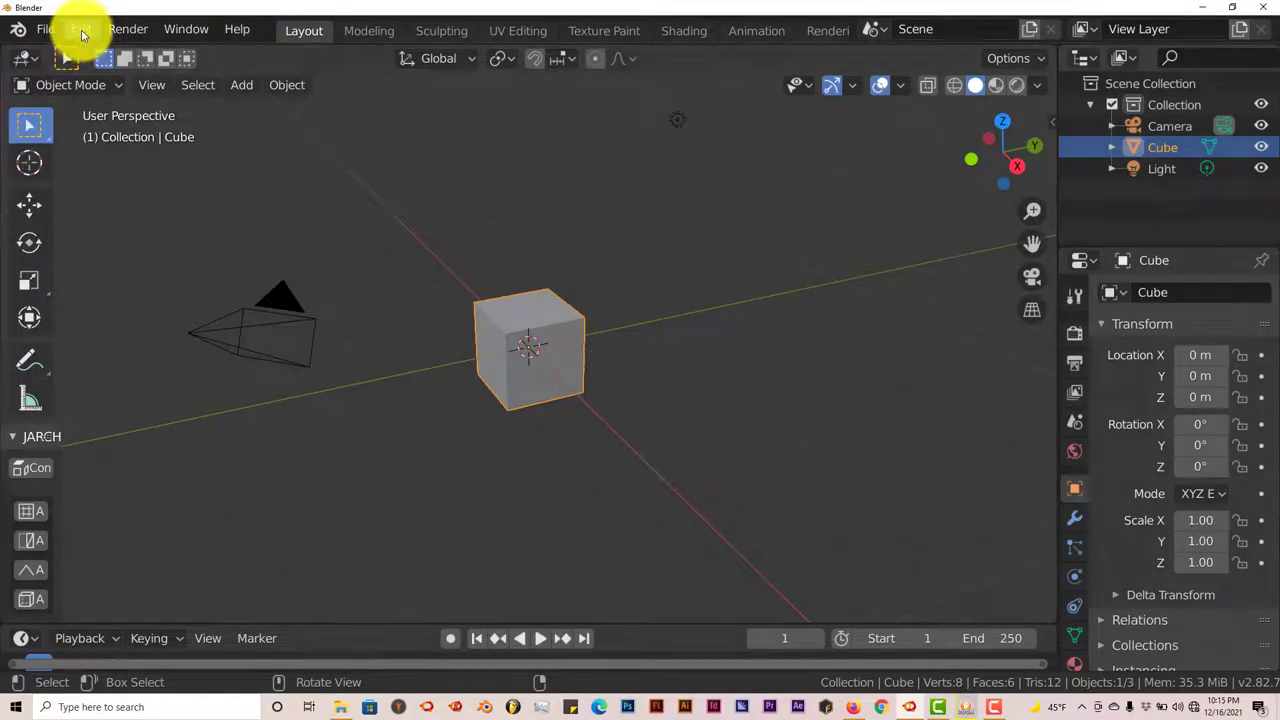
- Search the add-ons in the preferences for "extra" to check that Add Mesh: Extra Objects is enabled, and close the preferences
{"action": "left_click", "coordinate": [81, 30]}
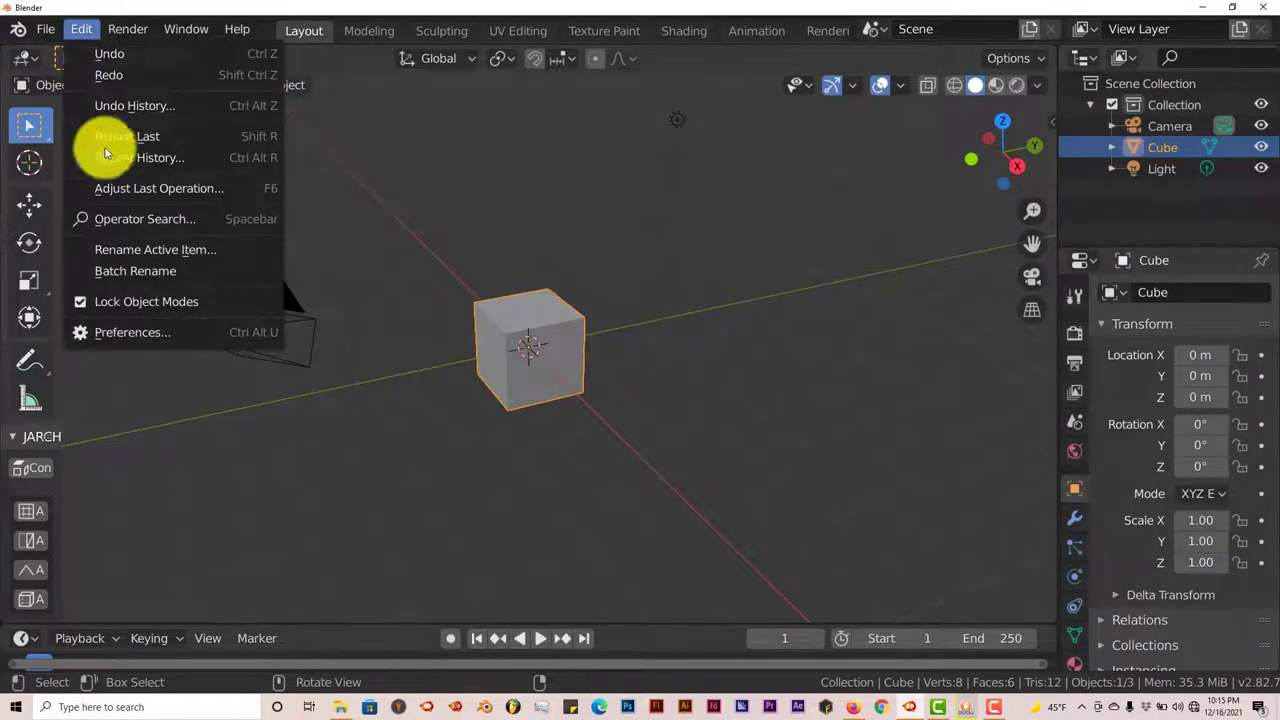
{"action": "left_click", "coordinate": [115, 335]}
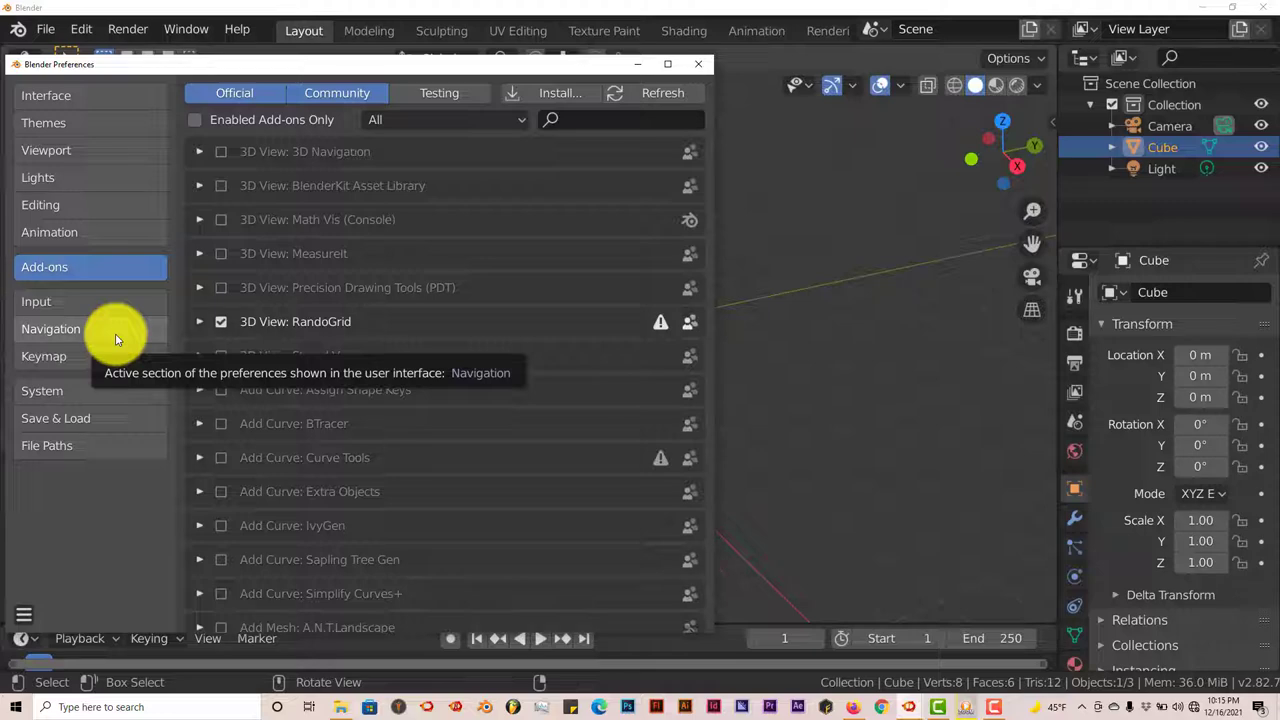
{"action": "left_click", "coordinate": [585, 118]}
{"action": "type", "text": "ma"}
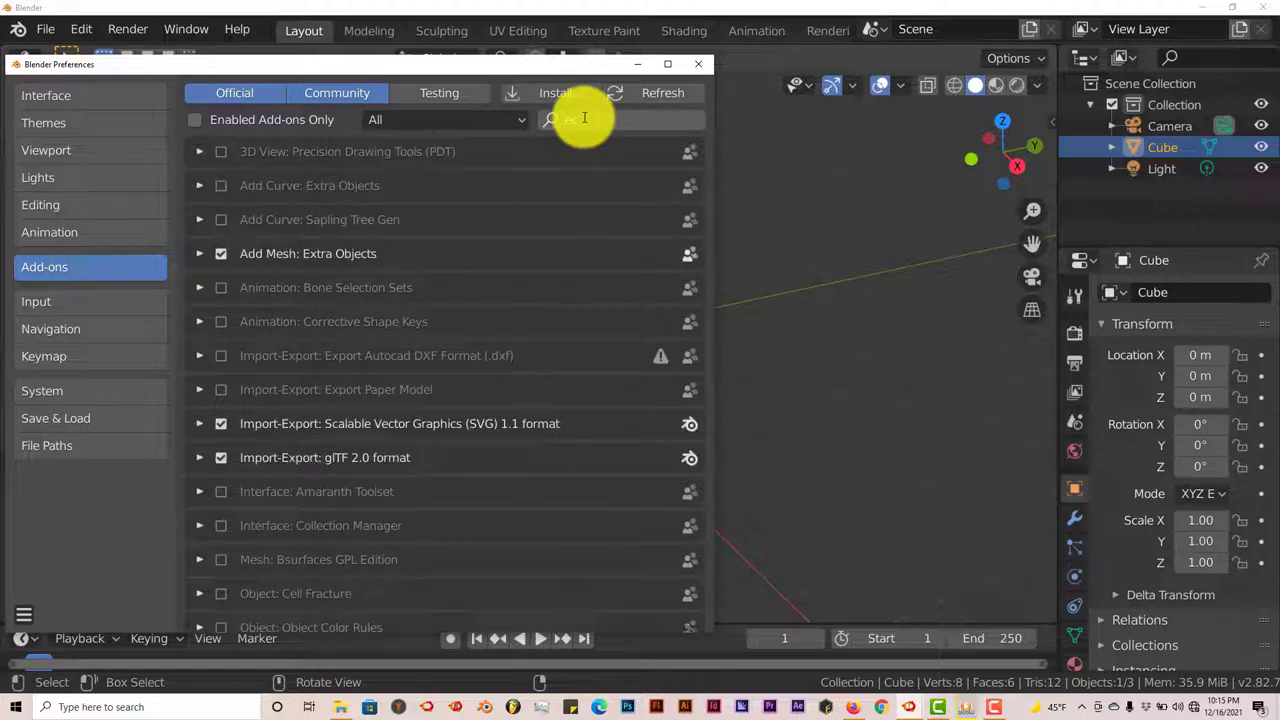
{"action": "type", "text": "xtra"}
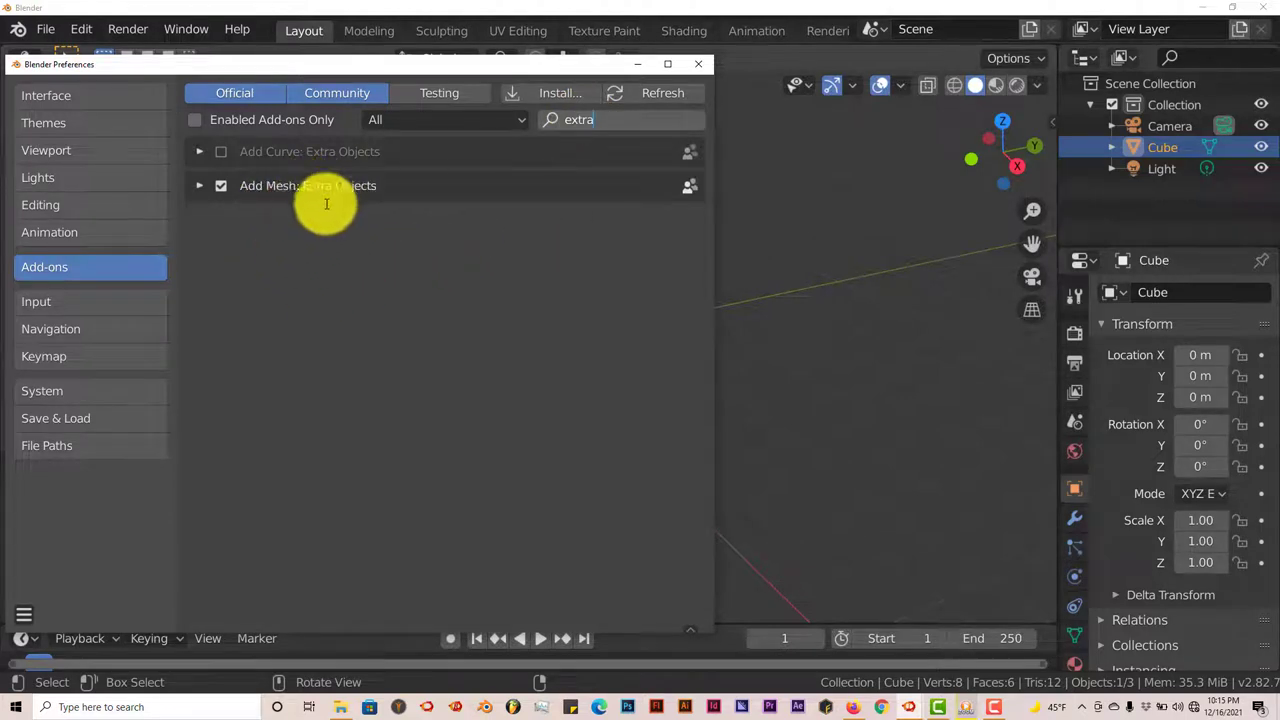
{"action": "left_click", "coordinate": [698, 64]}
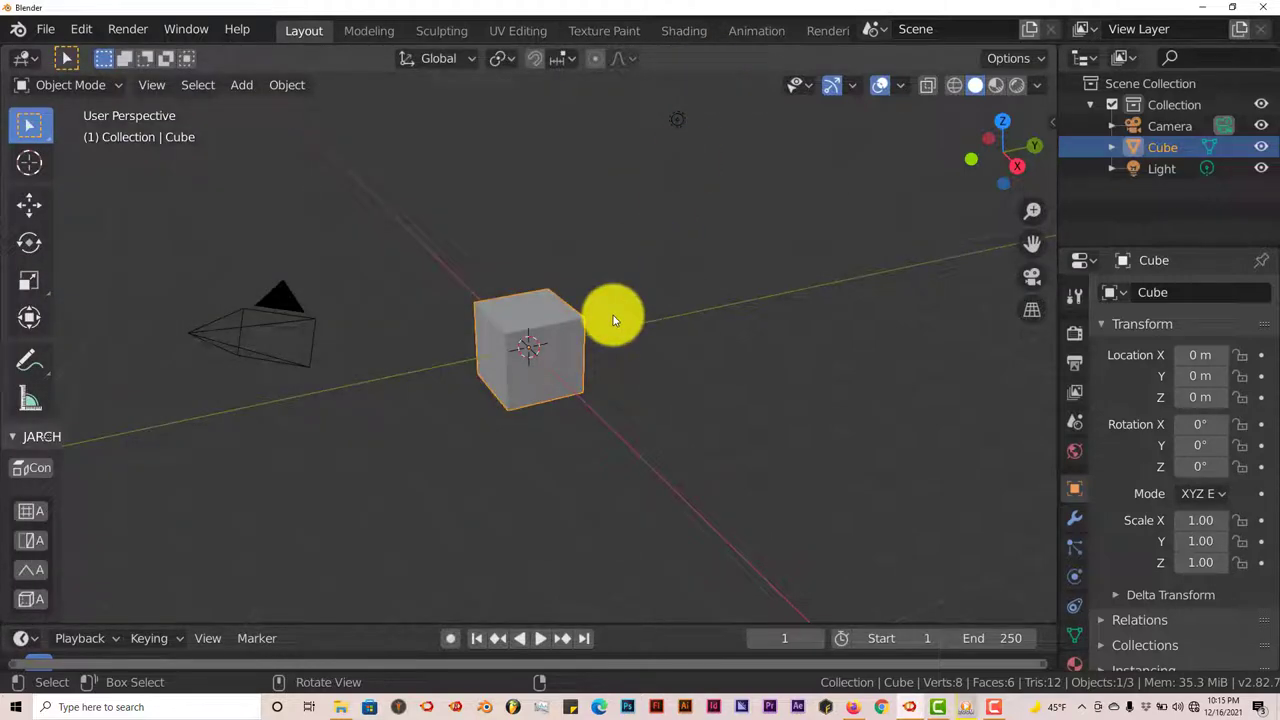
- Delete the default cube and add a Beam Builder mesh from the extra objects
{"action": "key", "text": "Delete"}
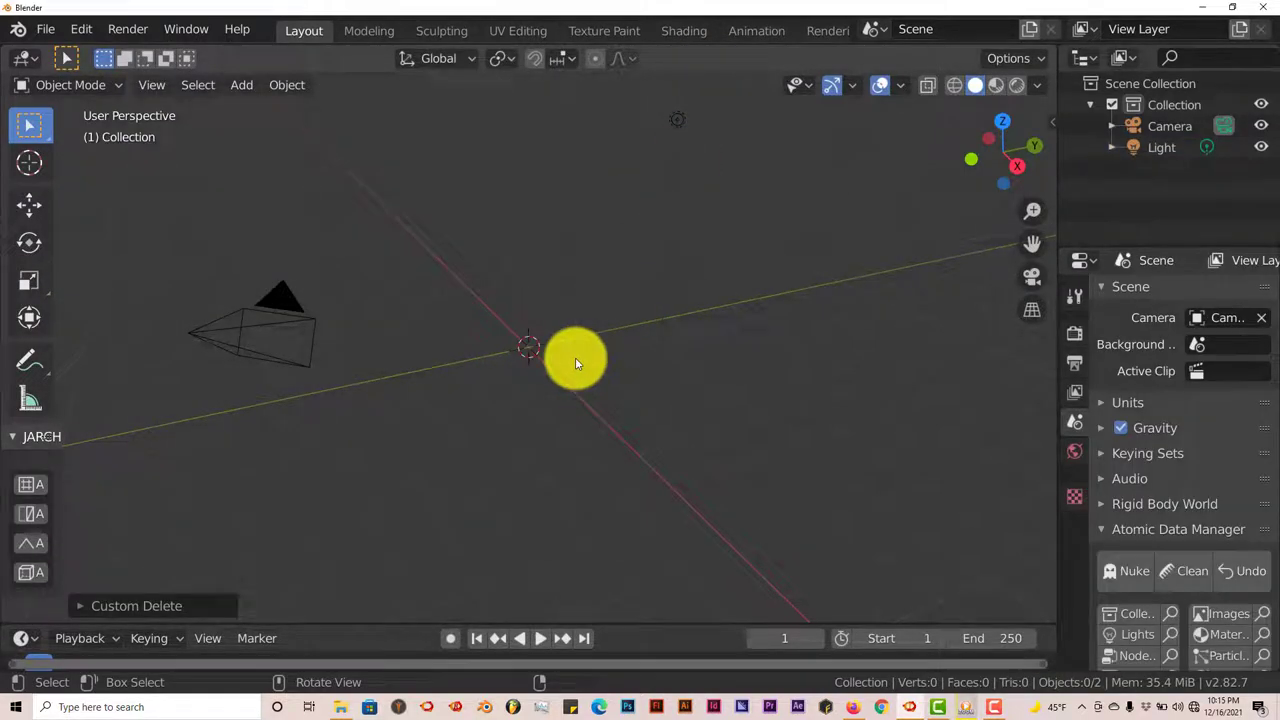
{"action": "key", "text": "shift+a"}
{"action": "mouse_move", "coordinate": [571, 286]}
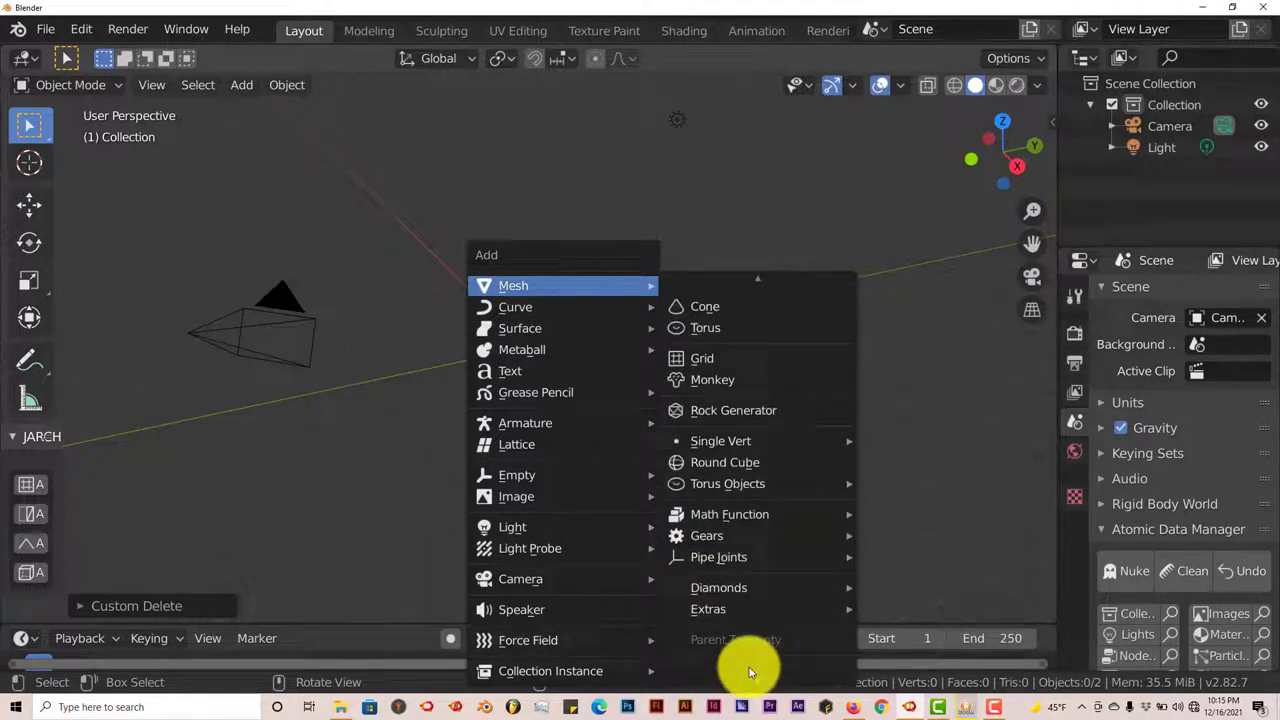
{"action": "mouse_move", "coordinate": [737, 617]}
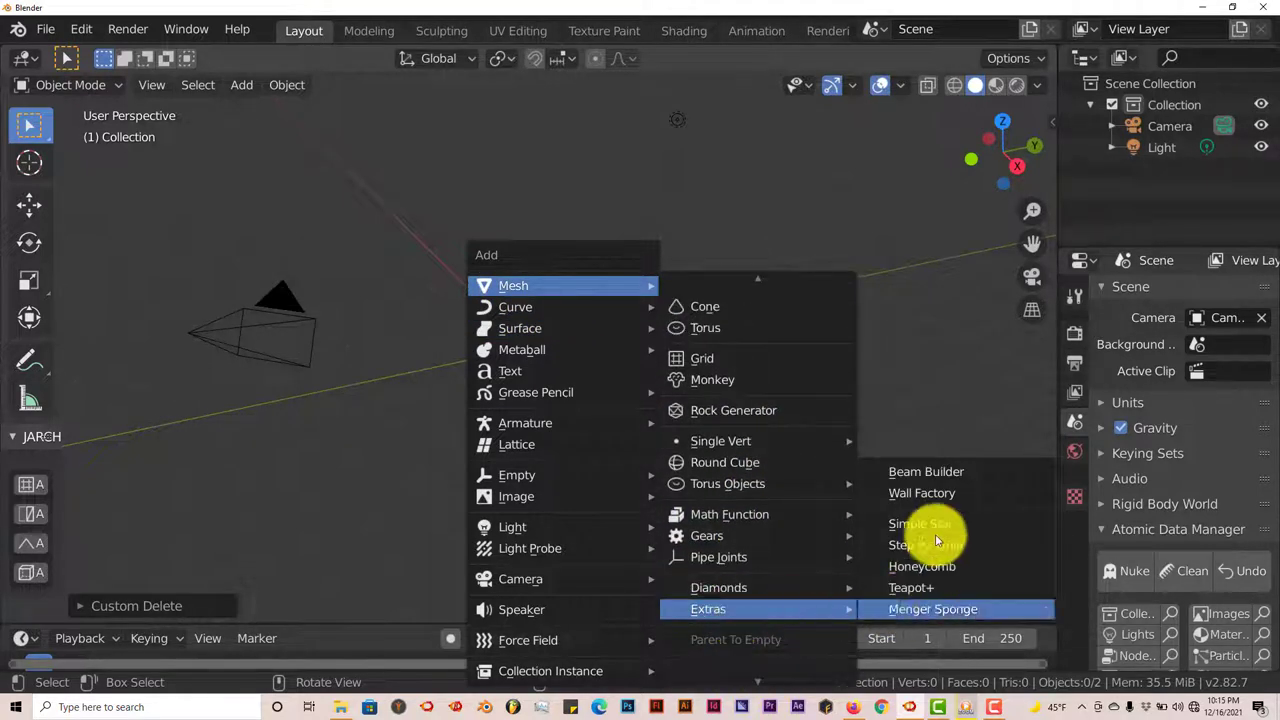
{"action": "left_click", "coordinate": [938, 468]}
{"action": "middle_click_drag", "start_coordinate": [499, 407], "coordinate": [463, 403]}
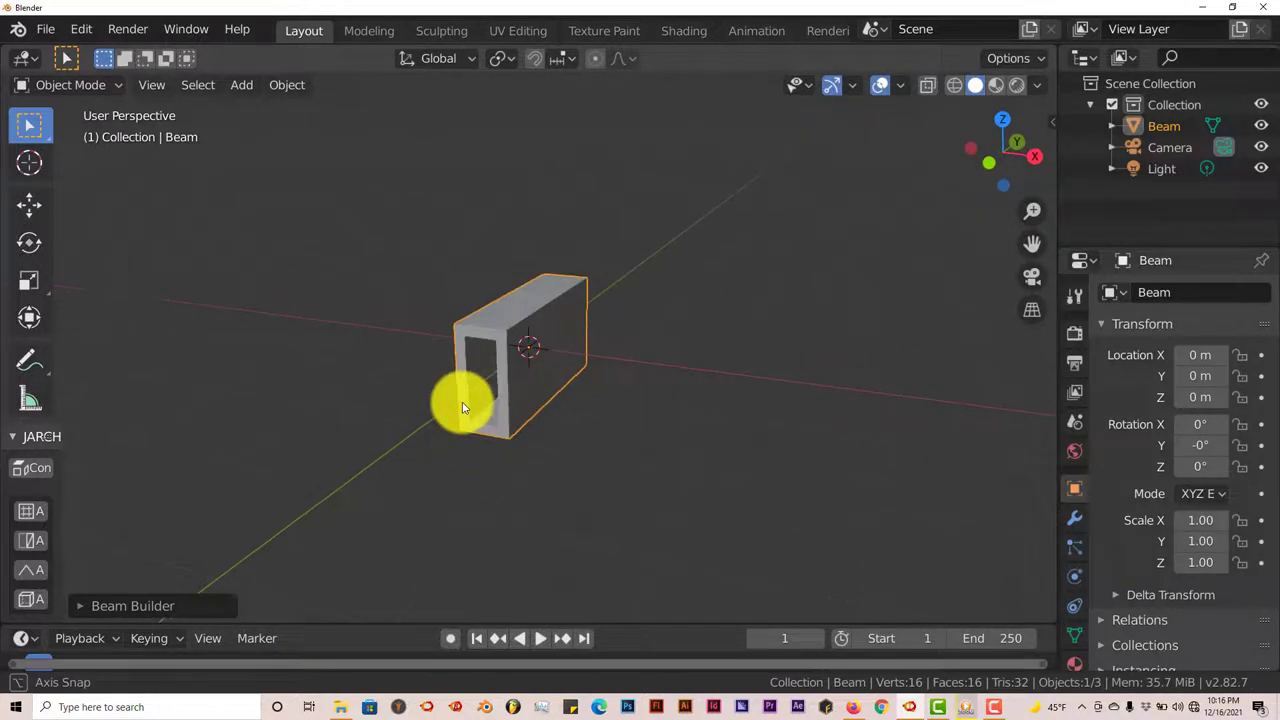
- Set the new beam to I Profile with a depth of 10 in its Beam Builder settings
{"action": "left_click", "coordinate": [86, 604]}
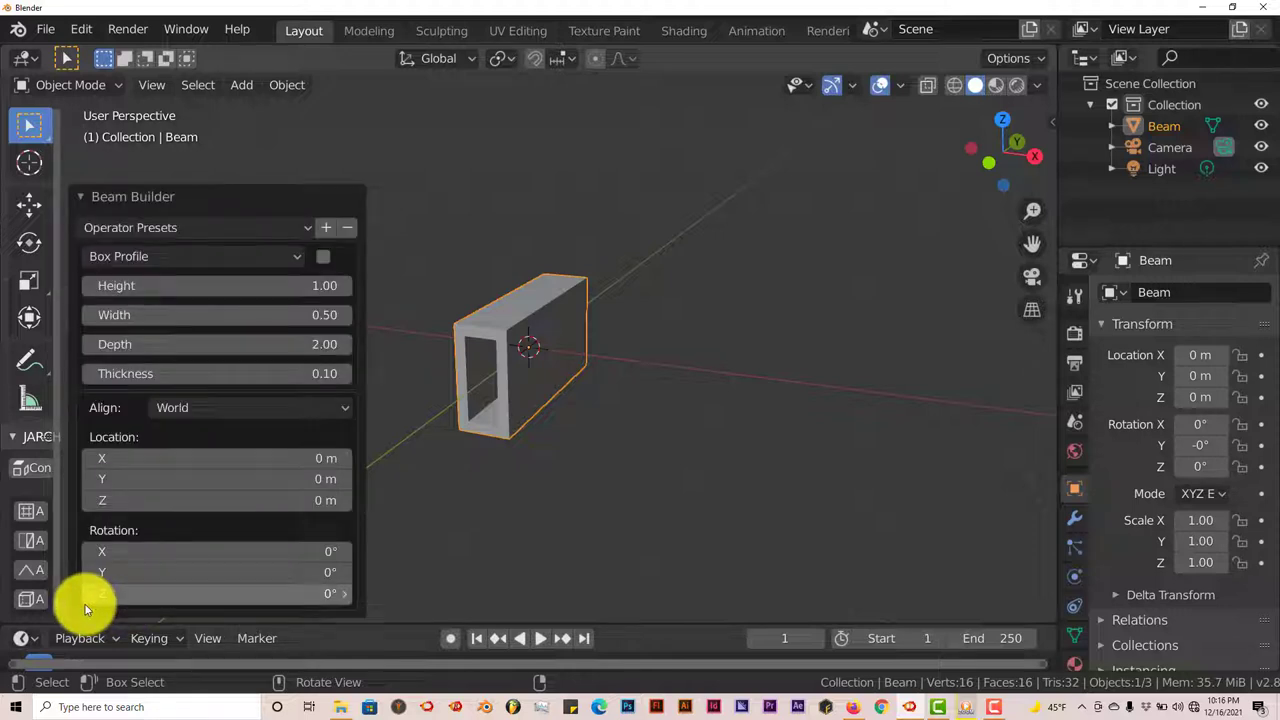
{"action": "left_click", "coordinate": [188, 259]}
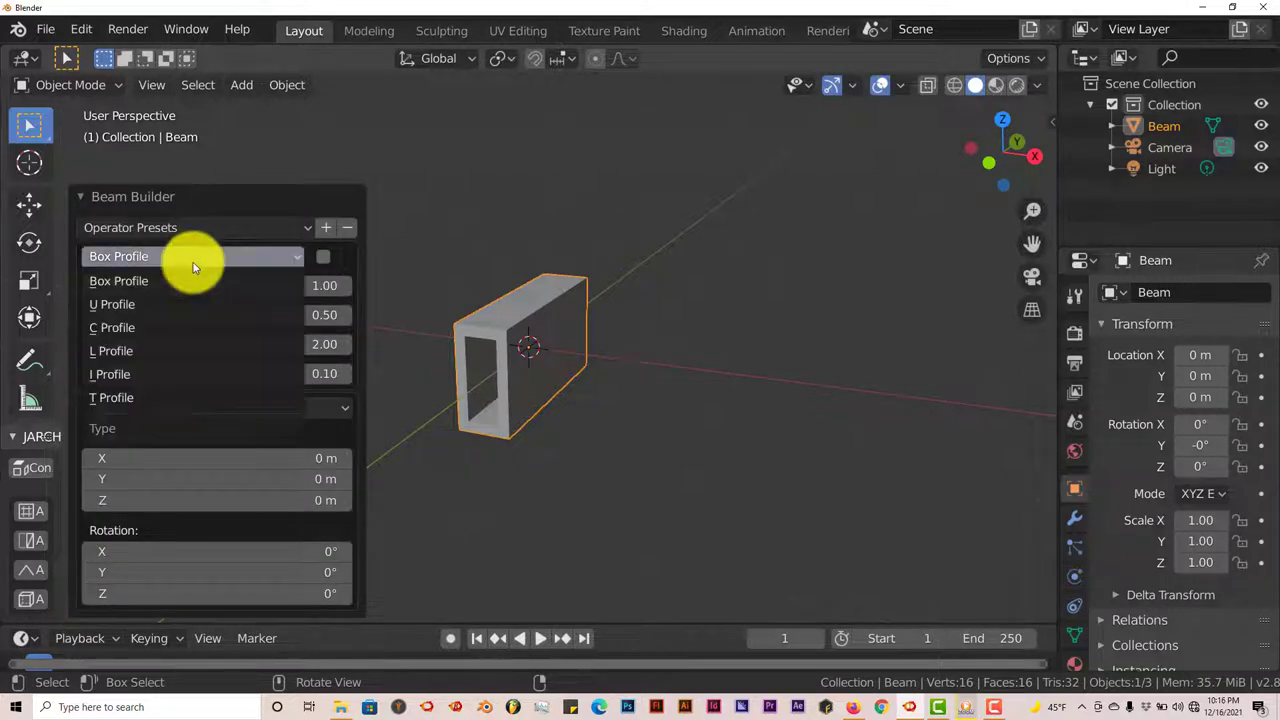
{"action": "left_click", "coordinate": [125, 375]}
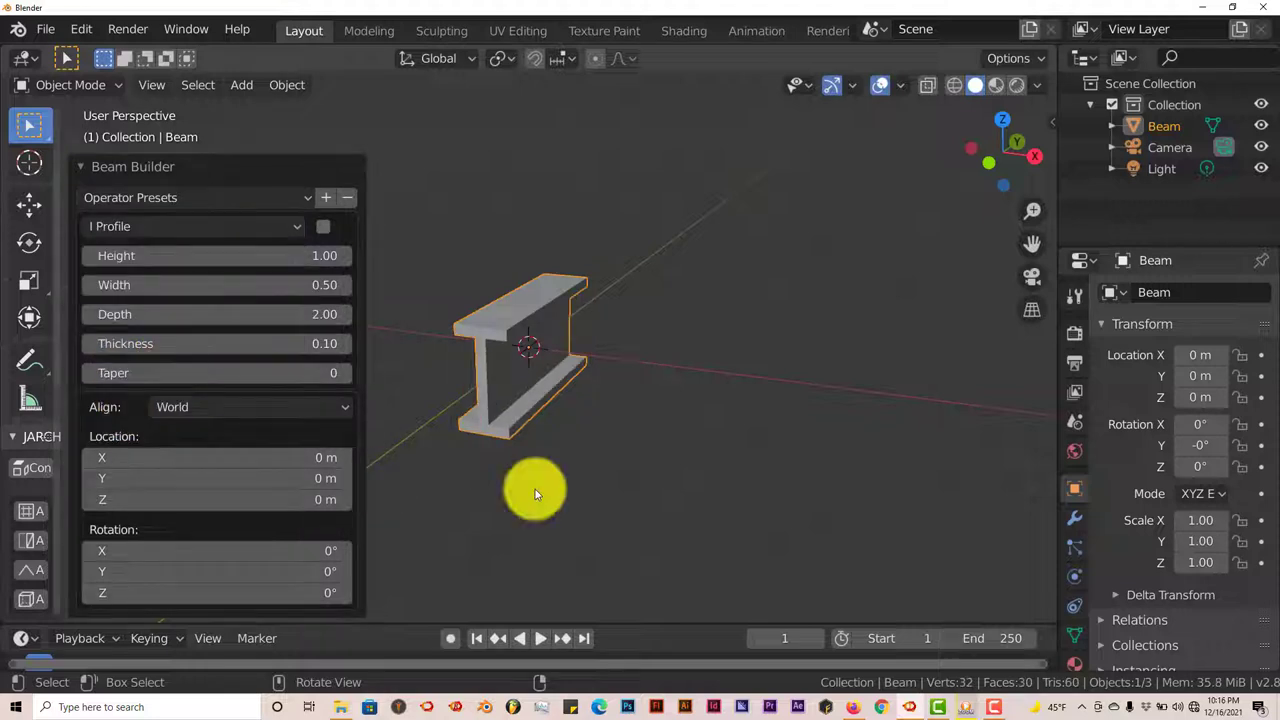
{"action": "middle_click_drag", "start_coordinate": [664, 444], "coordinate": [520, 368]}
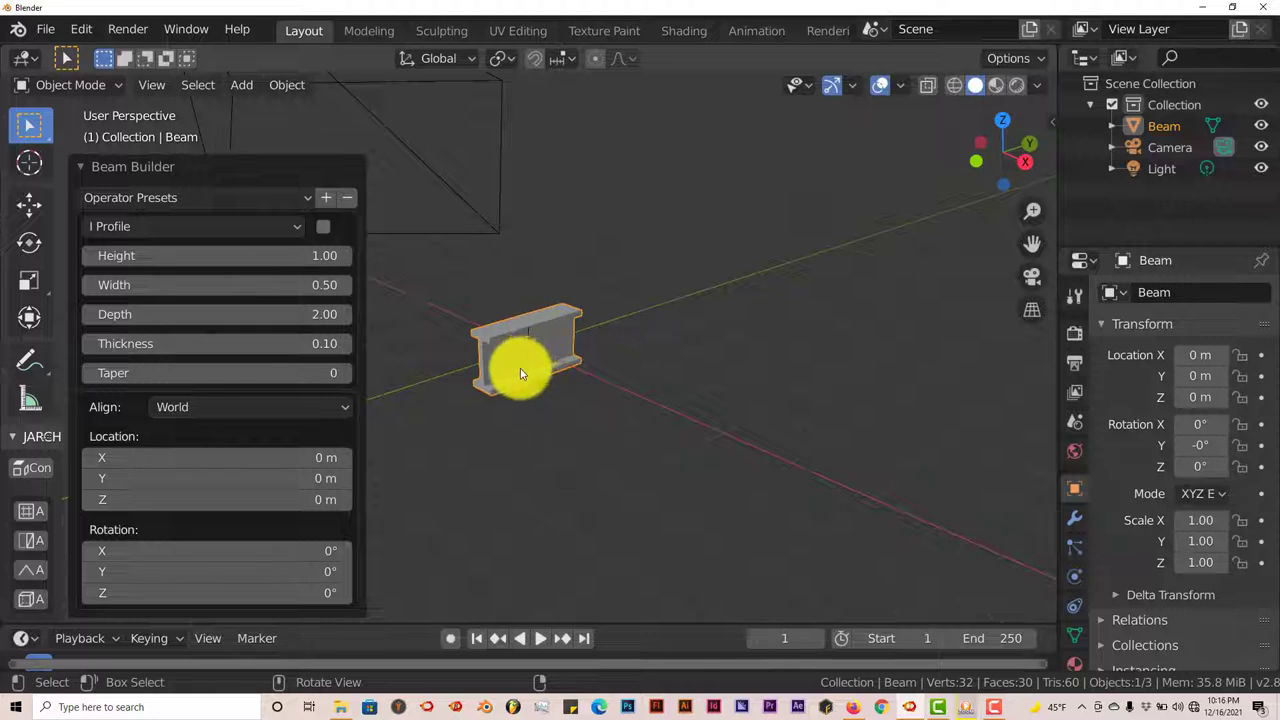
{"action": "left_click", "coordinate": [225, 316]}
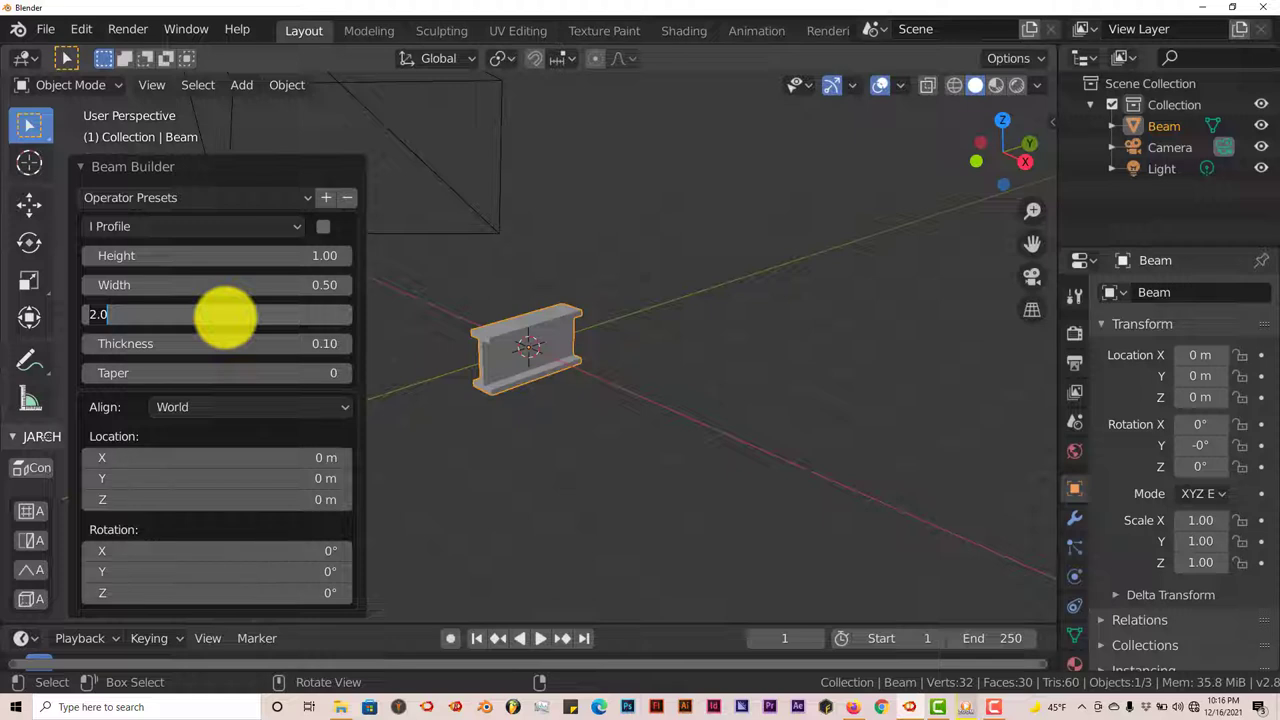
{"action": "type", "text": "10"}
{"action": "key", "text": "Return"}
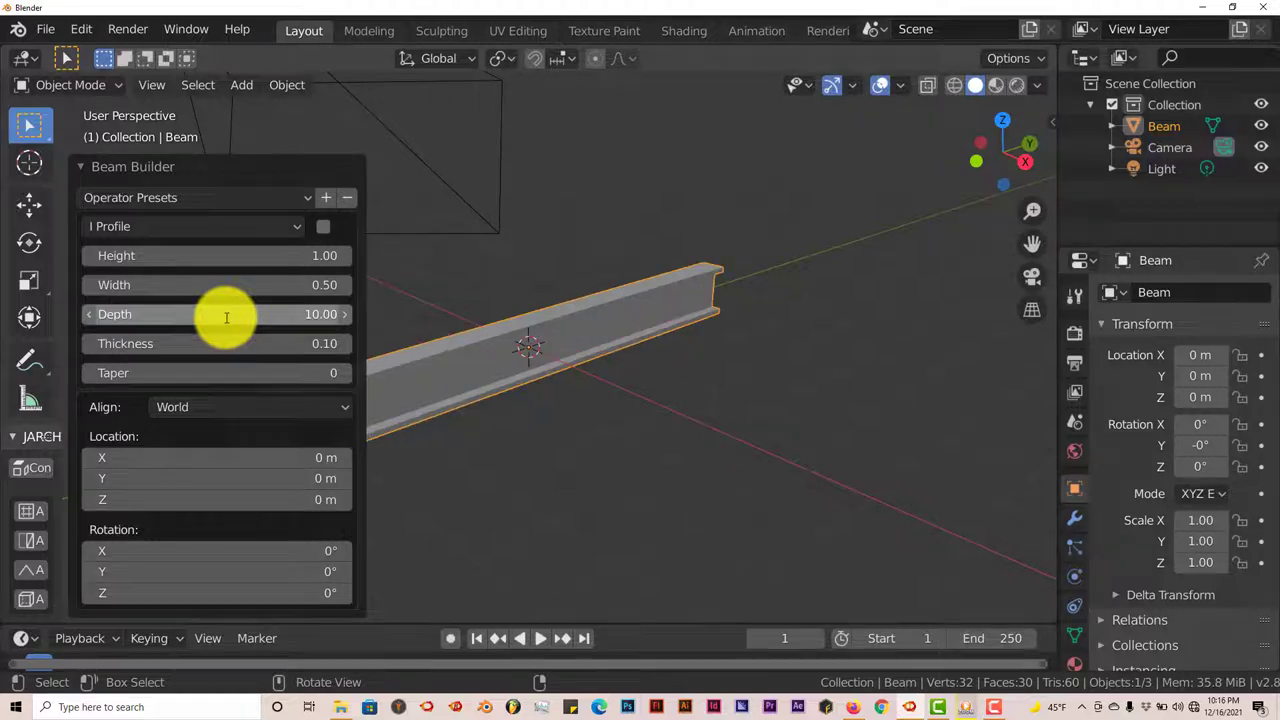
{"action": "left_click", "coordinate": [87, 167]}
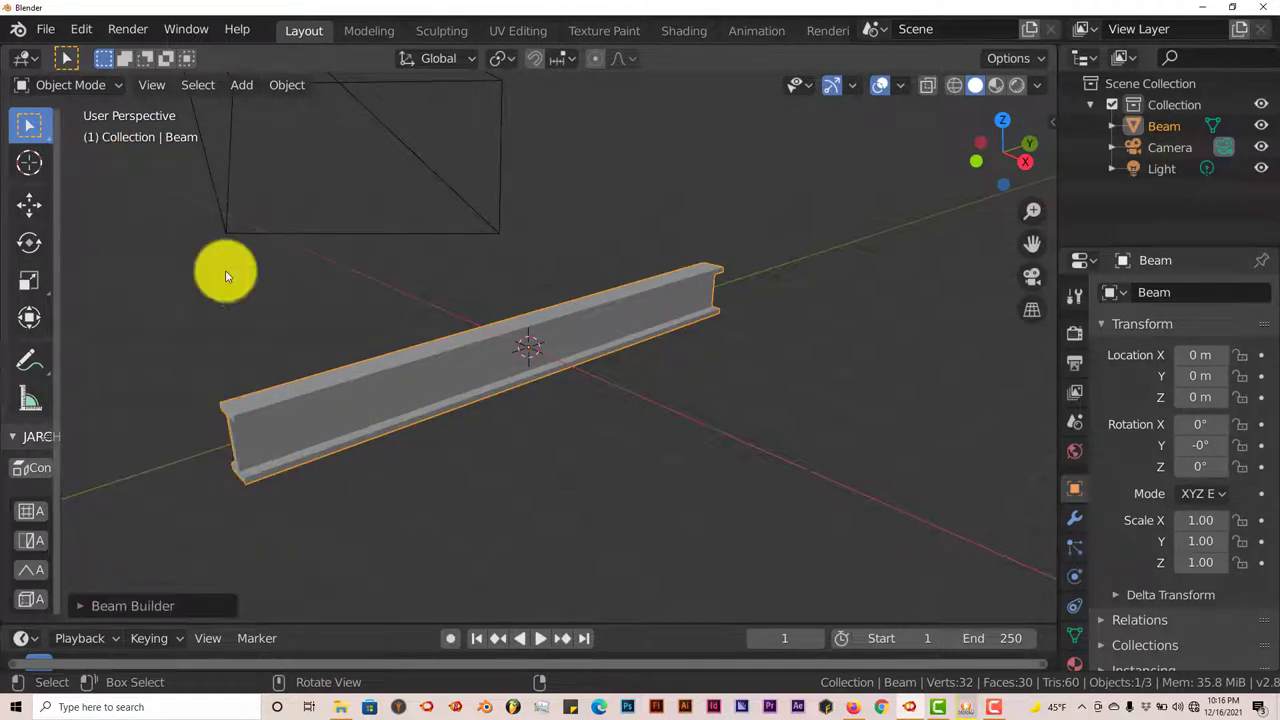
{"action": "middle_click_drag", "start_coordinate": [420, 420], "coordinate": [394, 437]}
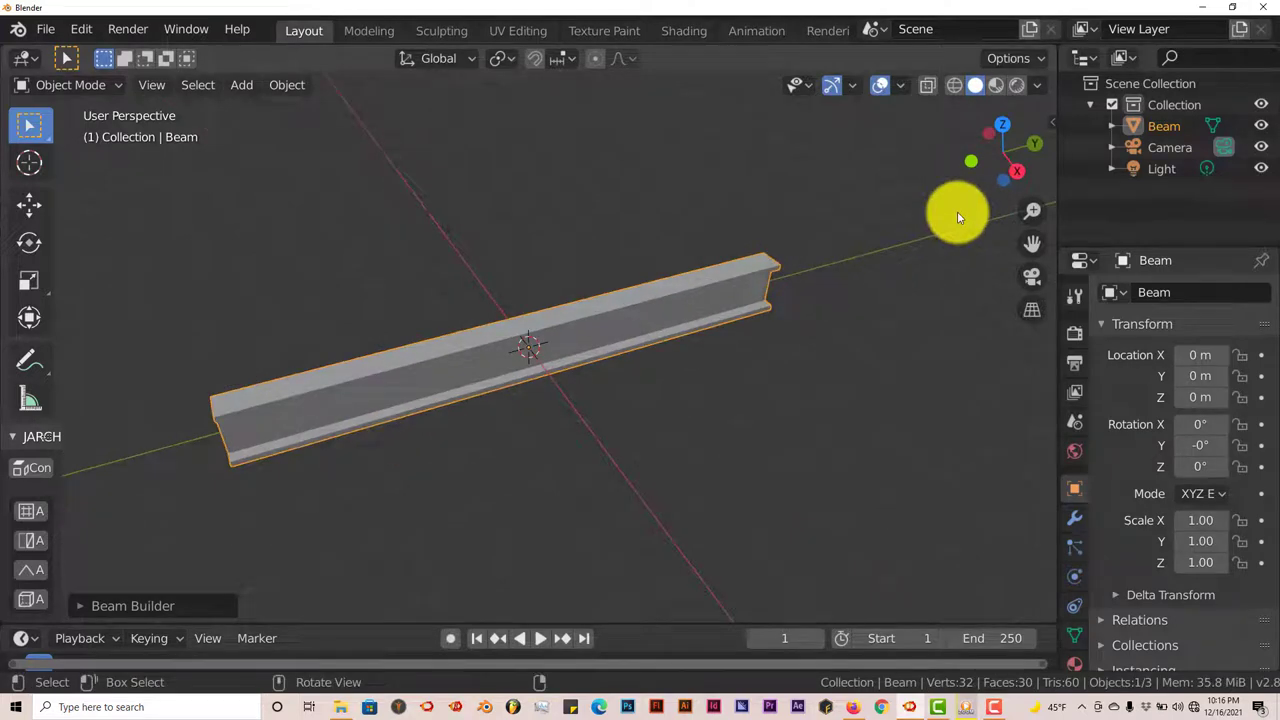
- Start the Shortcut VUr overlay, set its Offset X to 103, and hide the sidebar
{"action": "left_click", "coordinate": [1052, 122]}
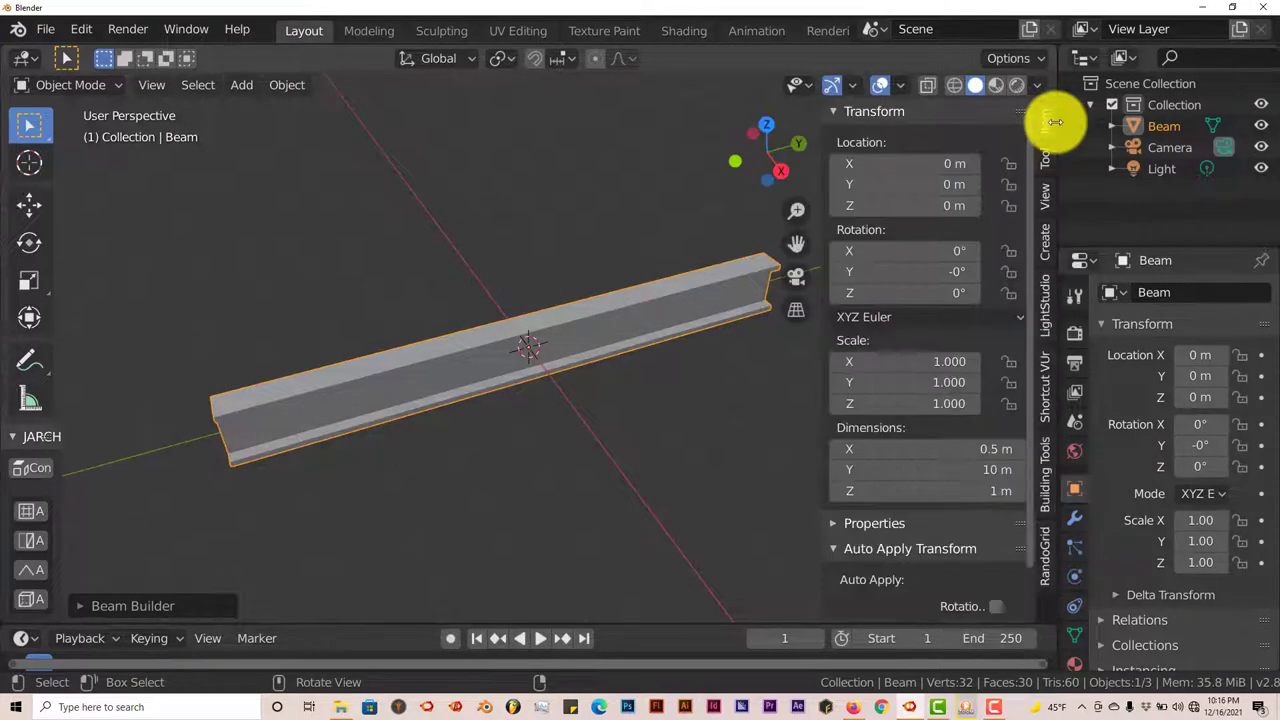
{"action": "left_click", "coordinate": [1043, 390]}
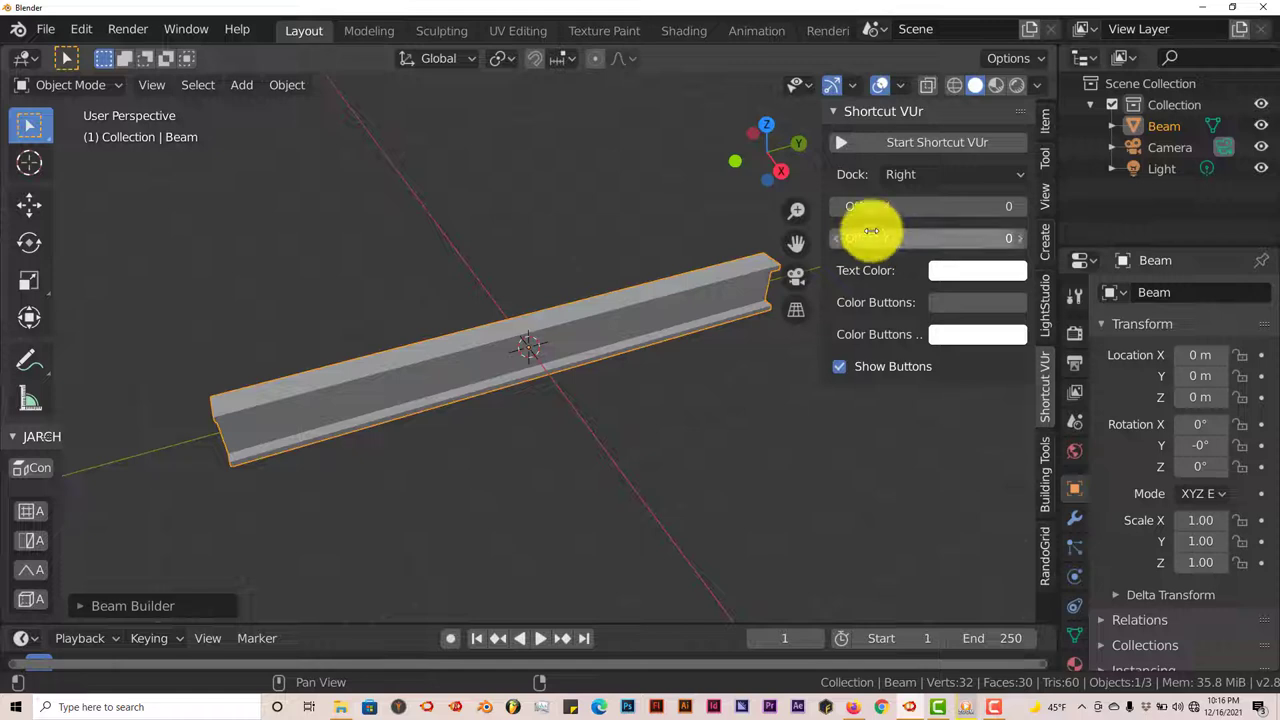
{"action": "left_click", "coordinate": [890, 142]}
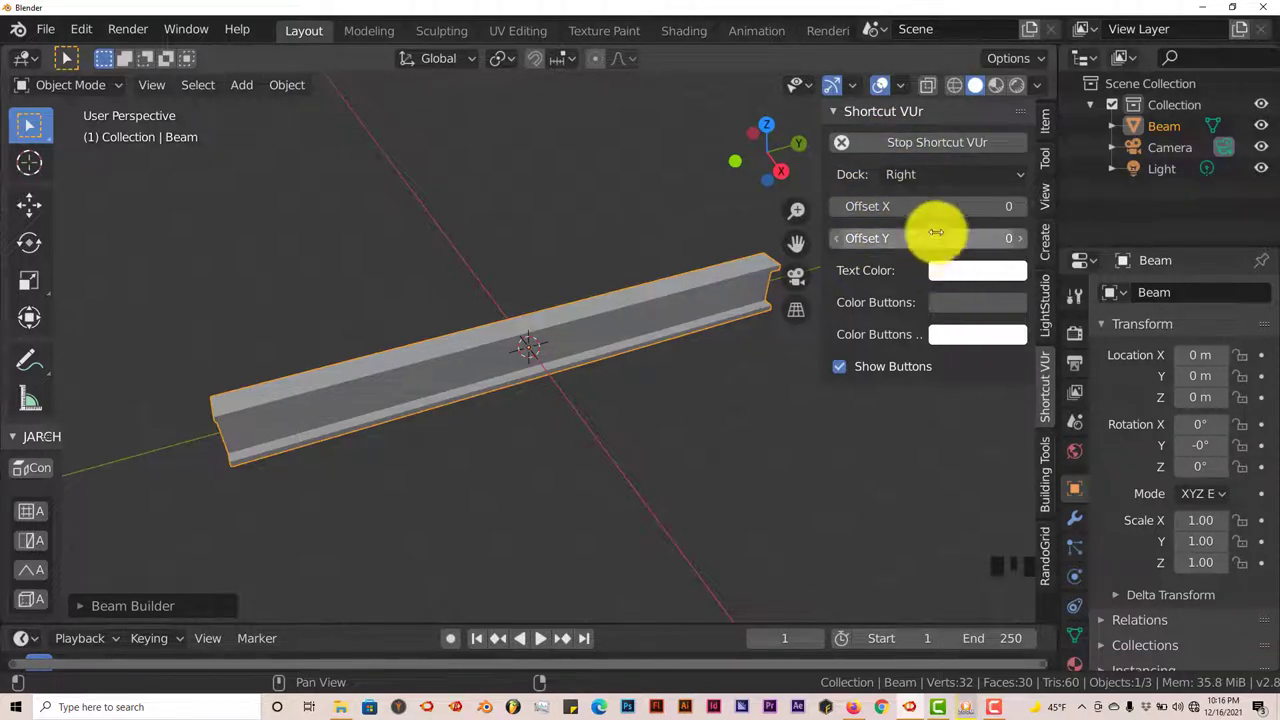
{"action": "left_click_drag", "start_coordinate": [914, 206], "coordinate": [998, 206]}
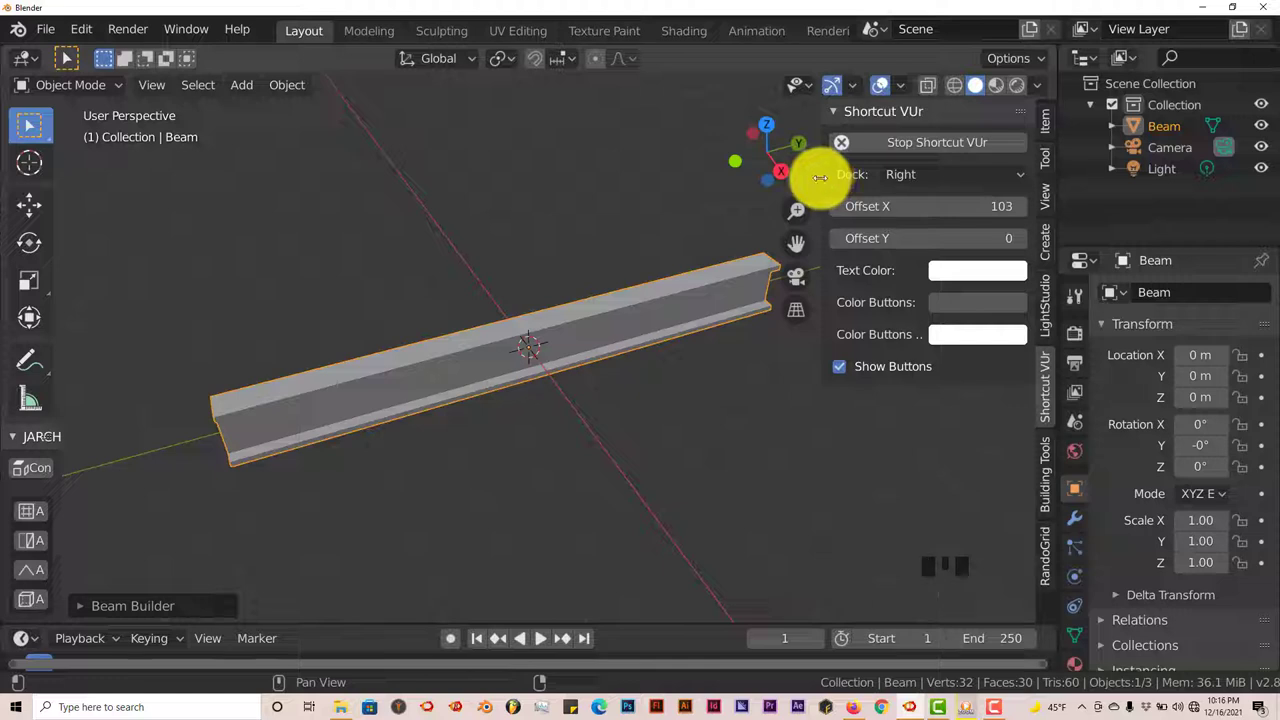
{"action": "left_click_drag", "start_coordinate": [822, 180], "coordinate": [1080, 183]}
- Move the beam slightly along the X axis to about -0.20 m
{"action": "scroll", "coordinate": [647, 452], "scroll_direction": "down", "scroll_amount": 2}
{"action": "middle_click_drag", "start_coordinate": [647, 452], "coordinate": [629, 471]}
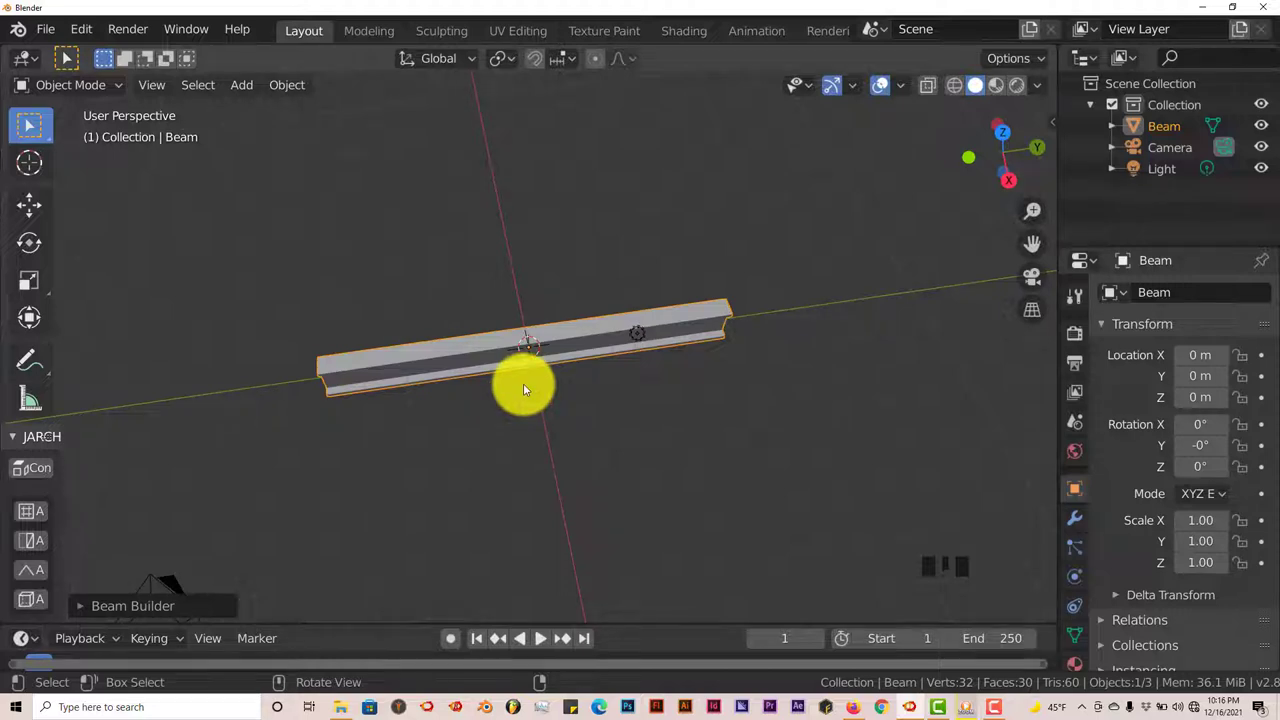
{"action": "mouse_move", "coordinate": [523, 382]}
{"action": "middle_mouse_down"}
{"action": "mouse_move", "coordinate": [519, 418]}
{"action": "mouse_move", "coordinate": [523, 386]}
{"action": "middle_mouse_up"}
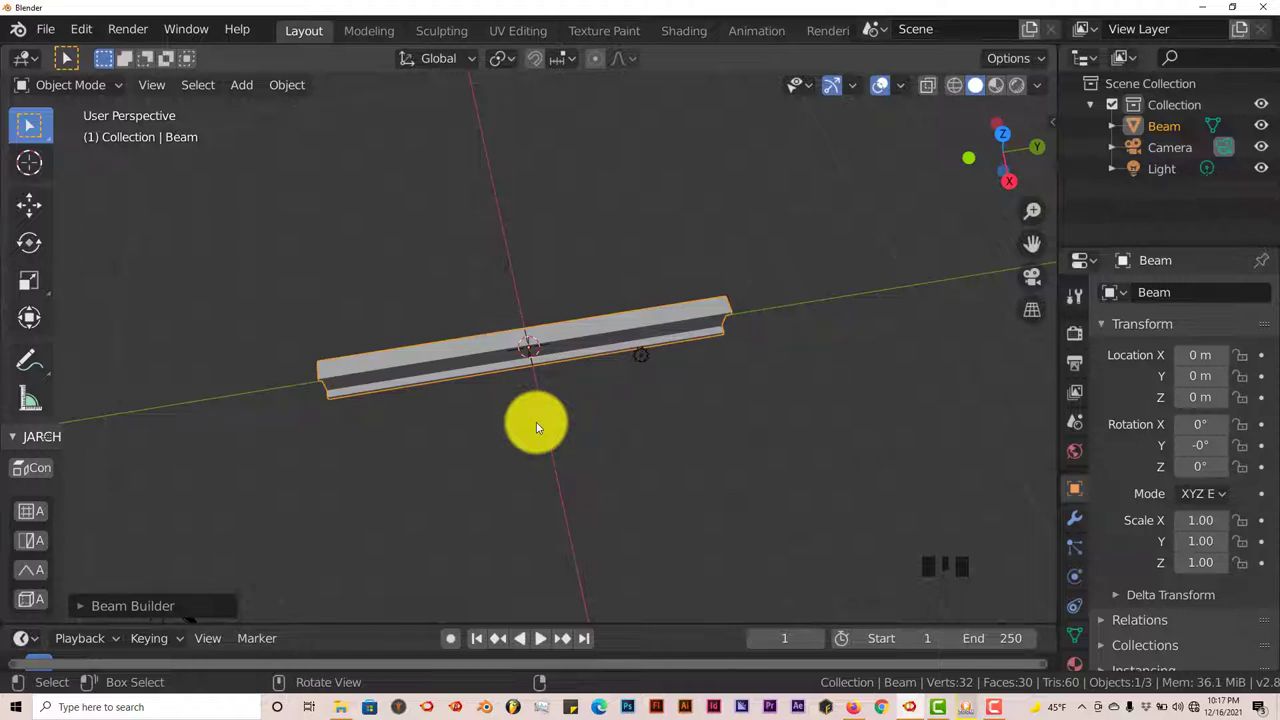
{"action": "middle_click_drag", "start_coordinate": [536, 424], "coordinate": [420, 403]}
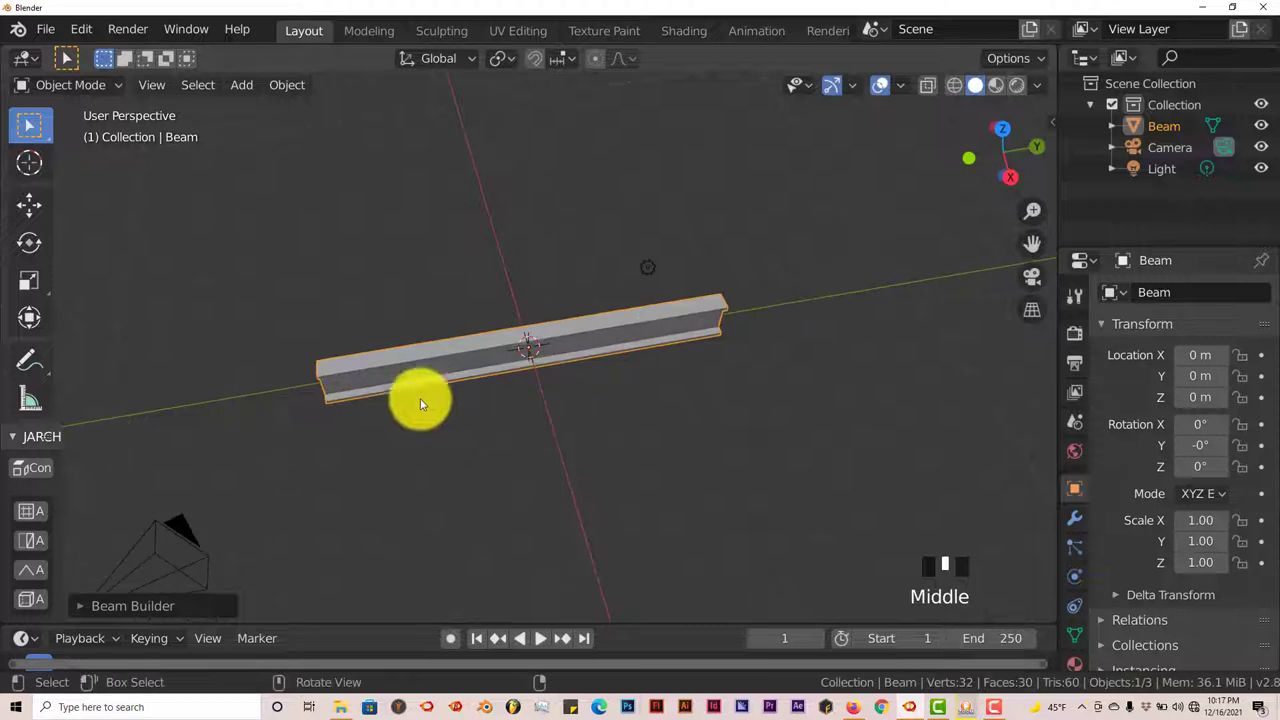
{"action": "left_click", "coordinate": [29, 204]}
{"action": "left_click_drag", "start_coordinate": [543, 423], "coordinate": [509, 429]}
{"action": "middle_click_drag", "start_coordinate": [534, 480], "coordinate": [620, 407]}
{"action": "scroll", "coordinate": [568, 492], "scroll_direction": "down", "scroll_amount": 2}
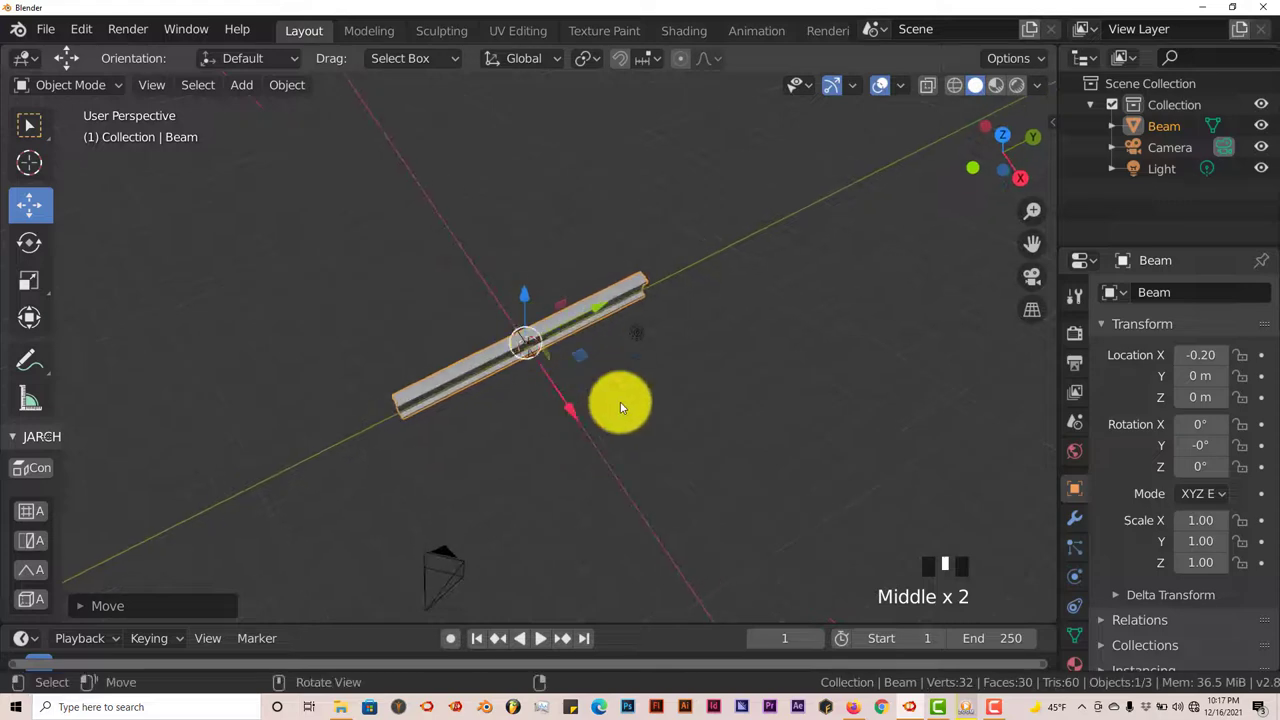
- Duplicate the beam and move the copy along the Y axis to about -12.1 m
{"action": "key", "text": "shift+d"}
{"action": "left_click", "coordinate": [610, 420]}
{"action": "left_click_drag", "start_coordinate": [604, 314], "coordinate": [406, 497]}
{"action": "middle_click_drag", "start_coordinate": [417, 509], "coordinate": [406, 448], "text": "shift"}
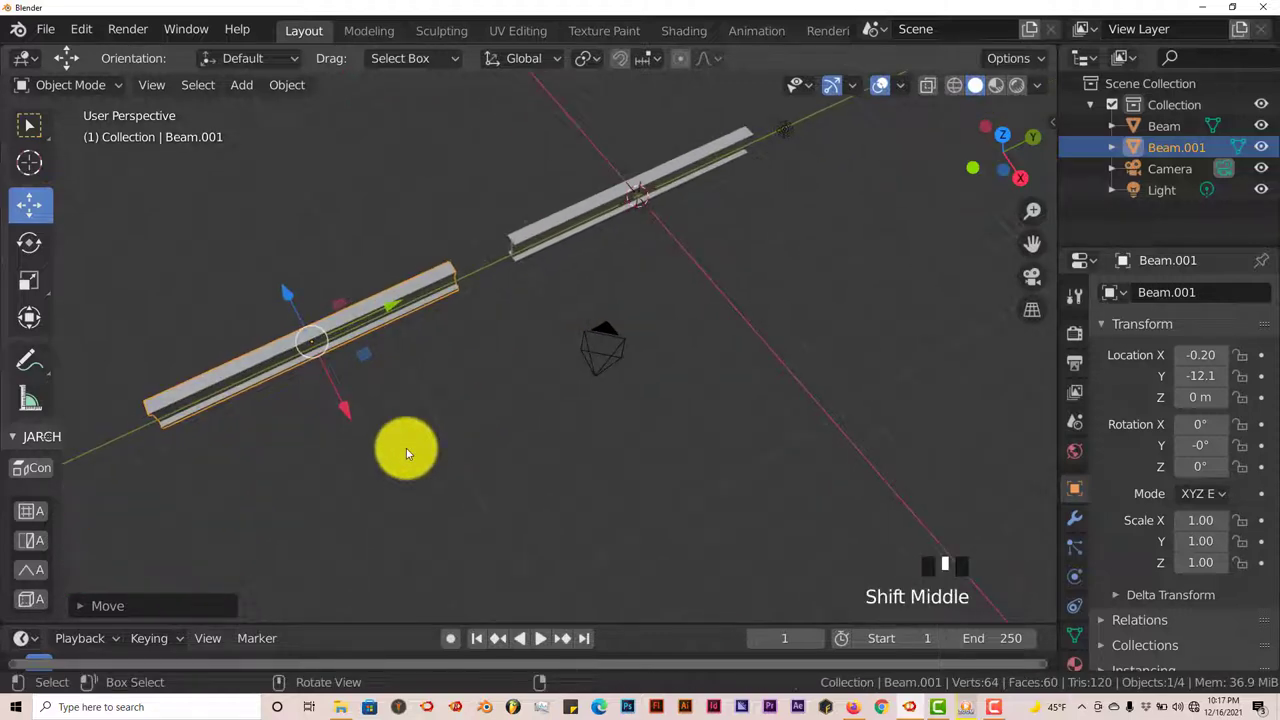
- Duplicate the second beam and move the copy along the X axis to about 4.92 m
{"action": "key", "text": "shift+d"}
{"action": "left_click", "coordinate": [406, 448]}
{"action": "scroll", "coordinate": [406, 447], "scroll_direction": "down", "scroll_amount": 2}
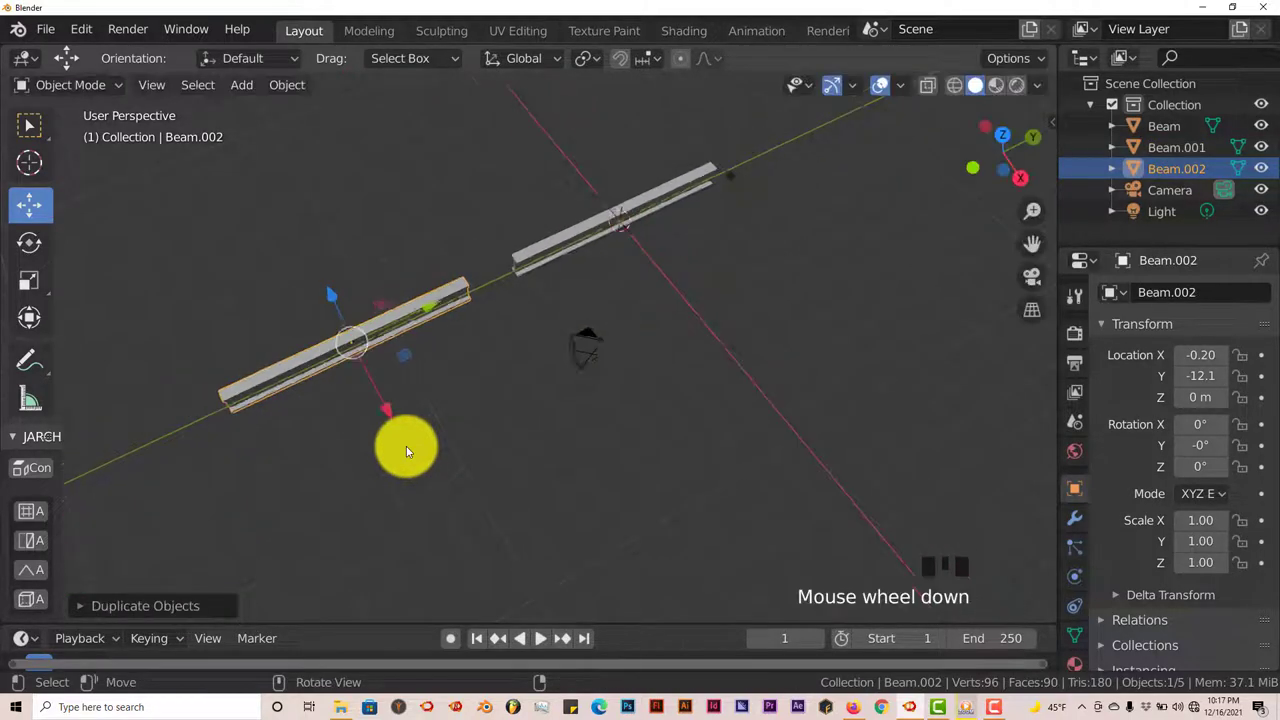
{"action": "left_click_drag", "start_coordinate": [412, 420], "coordinate": [477, 479]}
{"action": "middle_click_drag", "start_coordinate": [574, 468], "coordinate": [518, 566], "text": "shift"}
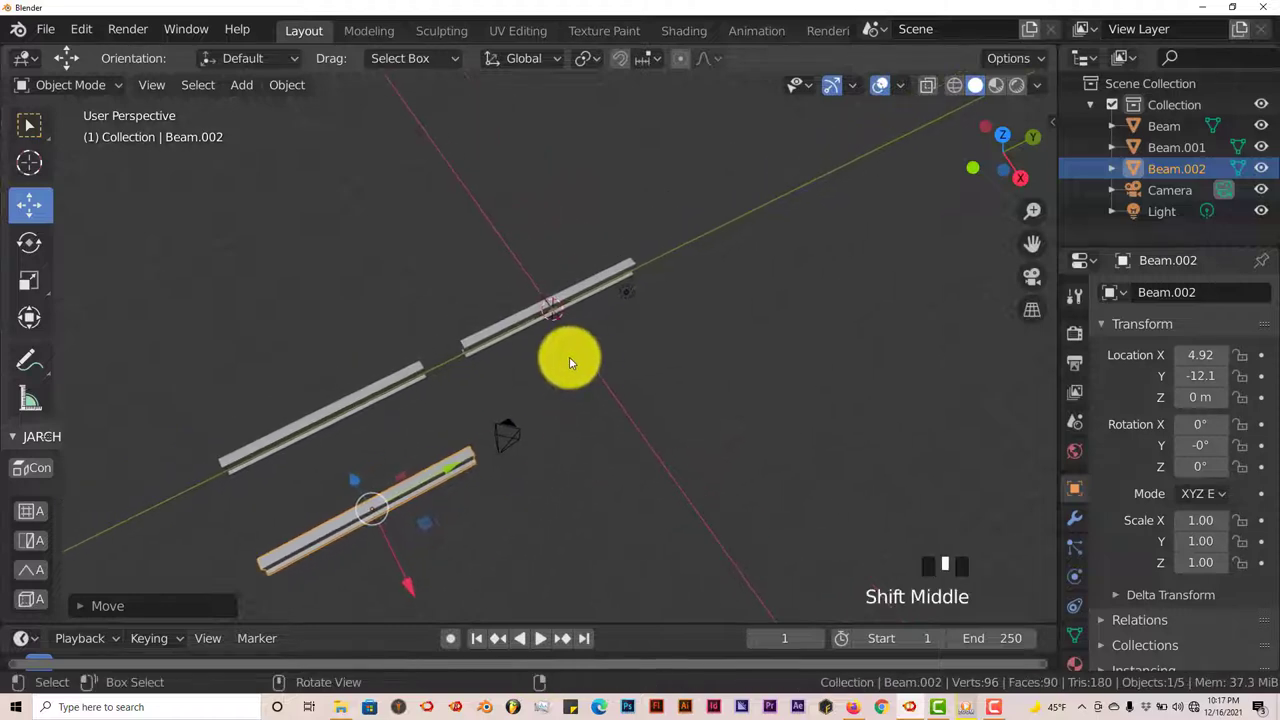
- Select the original beam at the origin and check the beam layout in the reference clip
{"action": "left_click", "coordinate": [518, 321]}
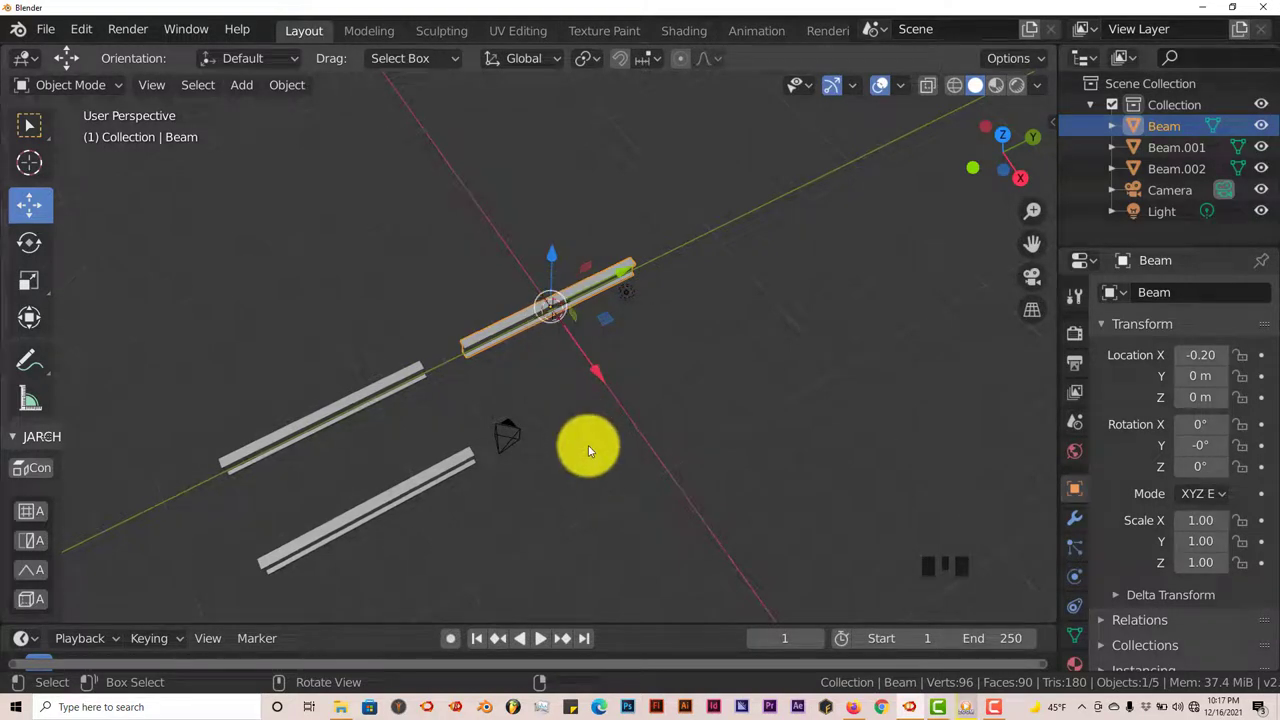
{"action": "left_click", "coordinate": [967, 705]}
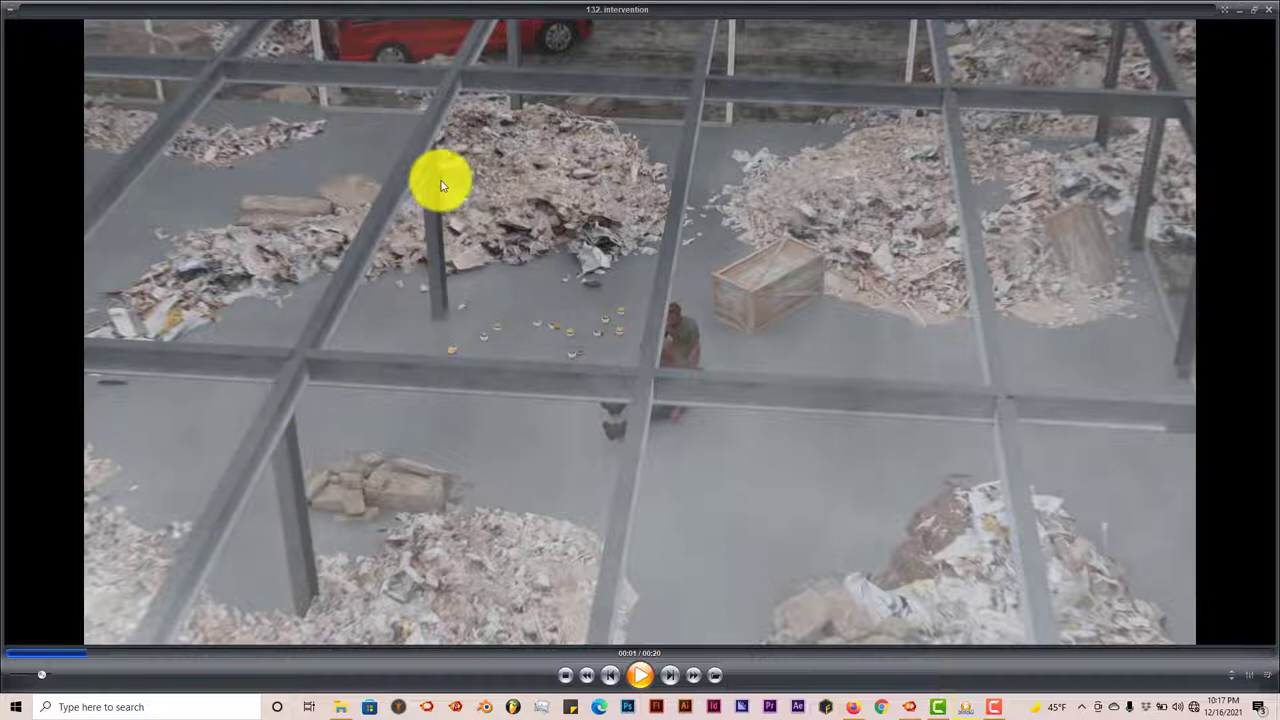
{"action": "left_click", "coordinate": [1239, 12]}
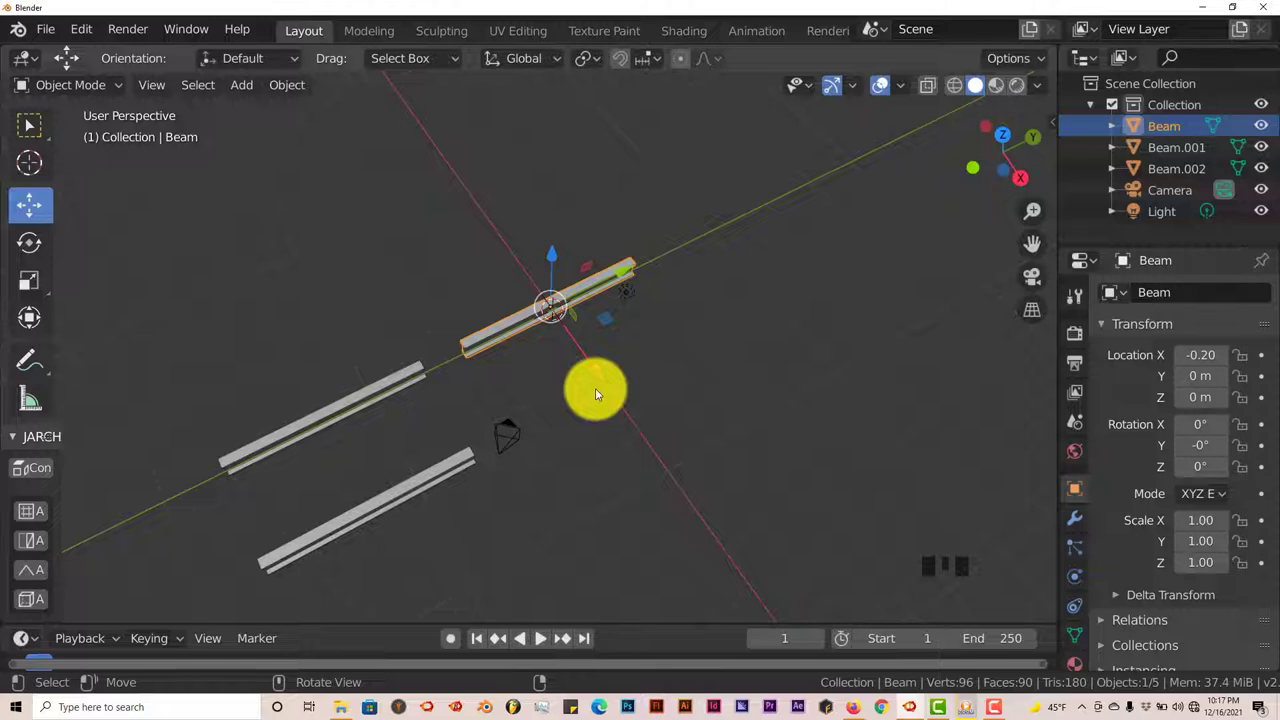
- Rotate the beam at the origin 90° about the X axis so it stands upright as a column
{"action": "type", "text": "rx"}
{"action": "type", "text": "90"}
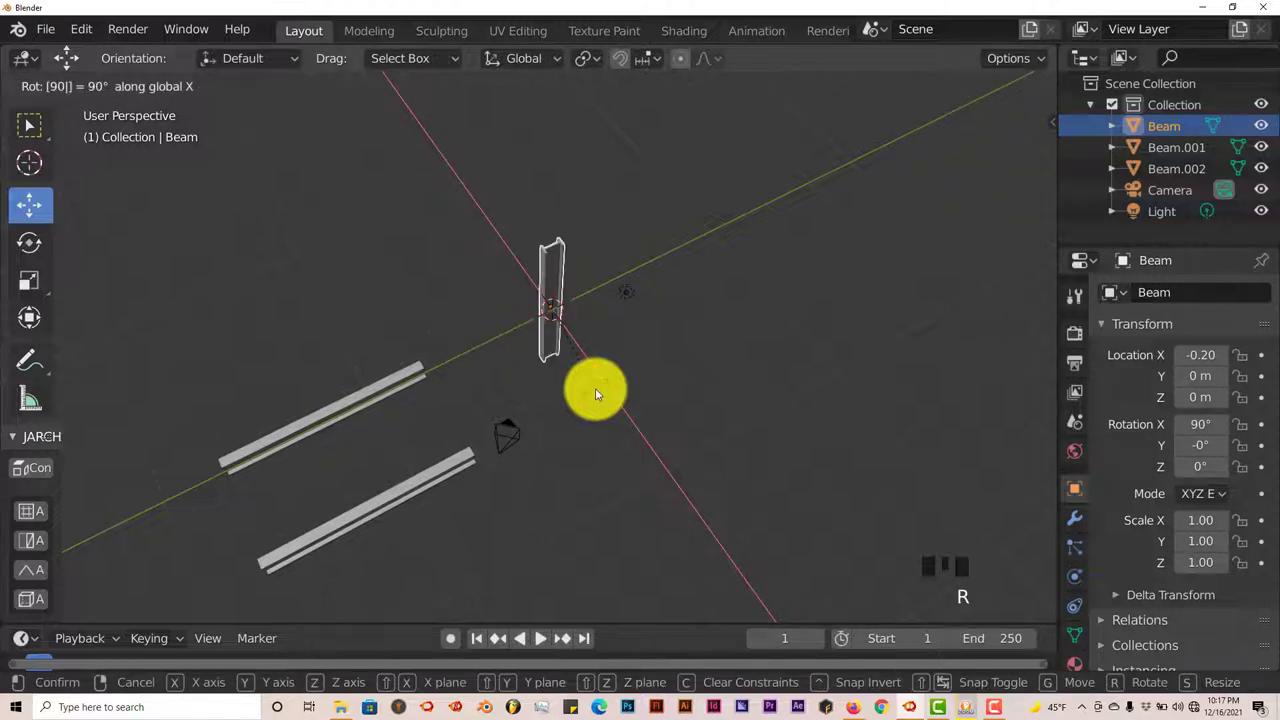
{"action": "key", "text": "Return"}
{"action": "middle_click_drag", "start_coordinate": [595, 388], "coordinate": [602, 333]}
{"action": "scroll", "coordinate": [594, 372], "scroll_direction": "up", "scroll_amount": 2}
{"action": "middle_click_drag", "start_coordinate": [591, 368], "coordinate": [586, 443], "text": "shift"}
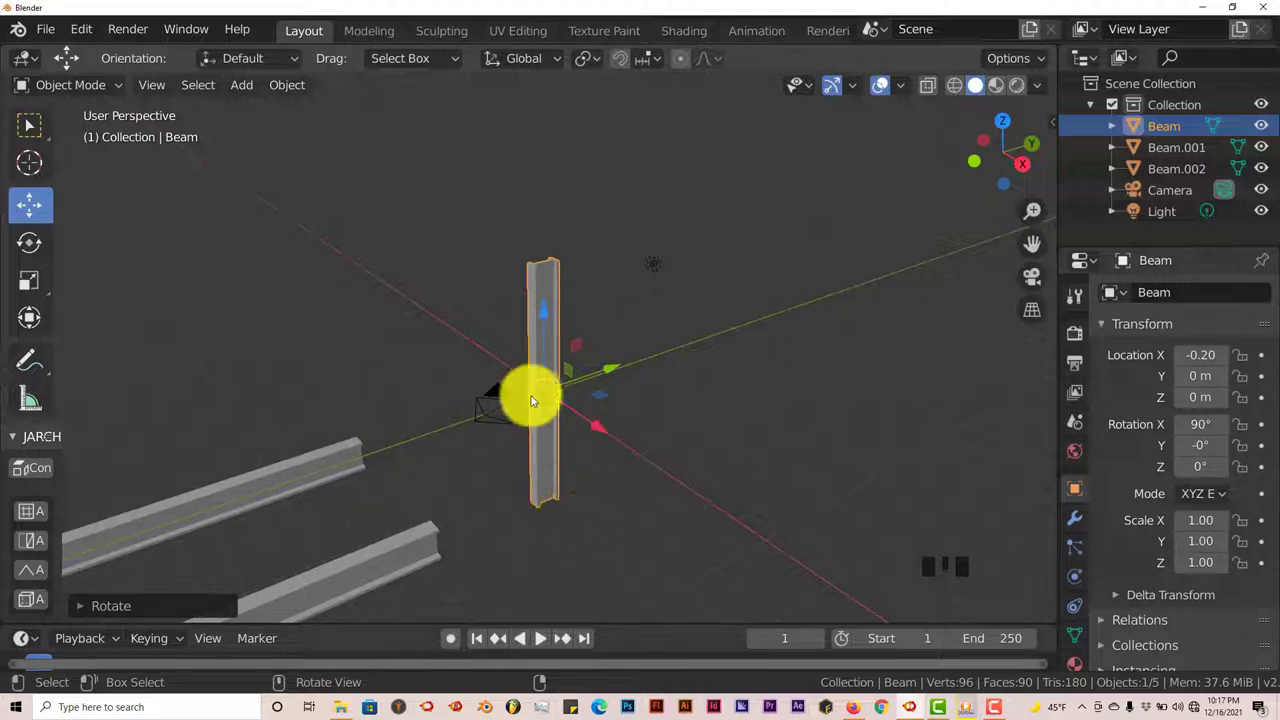
- Raise the upright beam along the Z axis to about 4.91 m so its base sits at ground level
{"action": "left_click_drag", "start_coordinate": [543, 314], "coordinate": [520, 192]}
{"action": "middle_click_drag", "start_coordinate": [623, 443], "coordinate": [620, 414]}
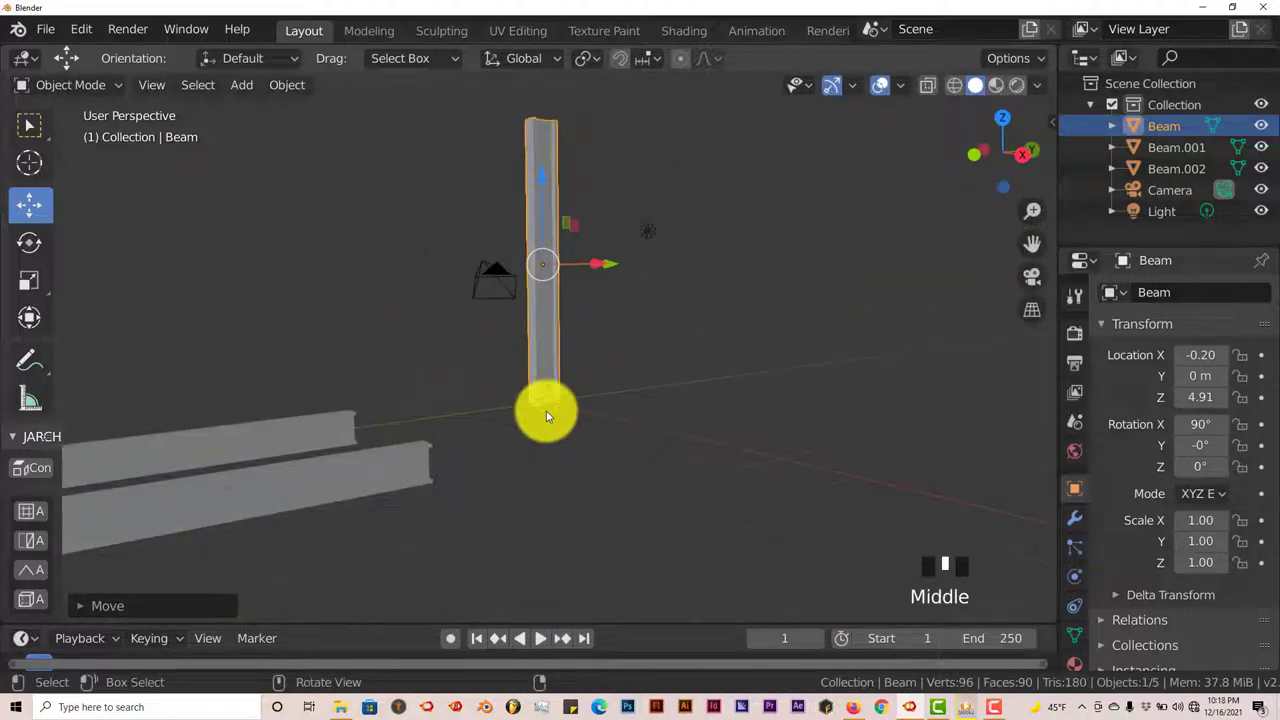
{"action": "scroll", "coordinate": [548, 421], "scroll_direction": "up", "scroll_amount": 2}
{"action": "scroll", "coordinate": [553, 458], "scroll_direction": "up", "scroll_amount": 1}
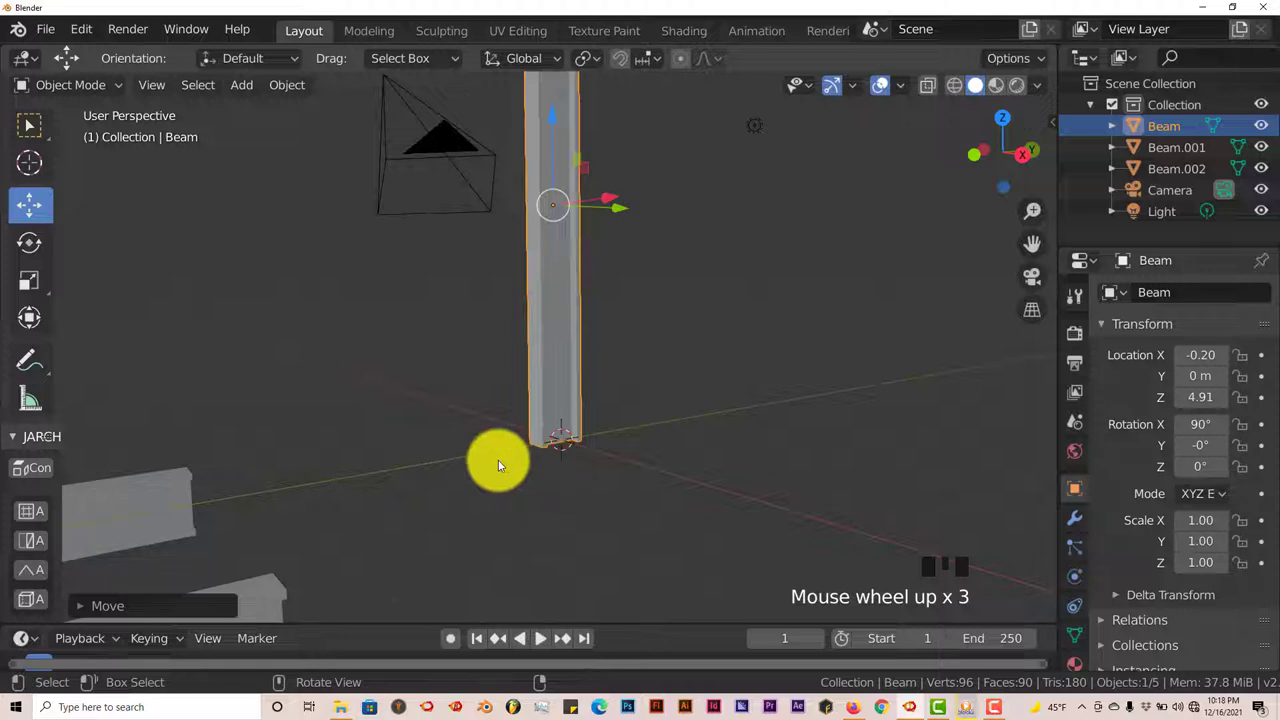
{"action": "middle_click_drag", "start_coordinate": [491, 457], "coordinate": [525, 495]}
{"action": "scroll", "coordinate": [530, 490], "scroll_direction": "down", "scroll_amount": 2}
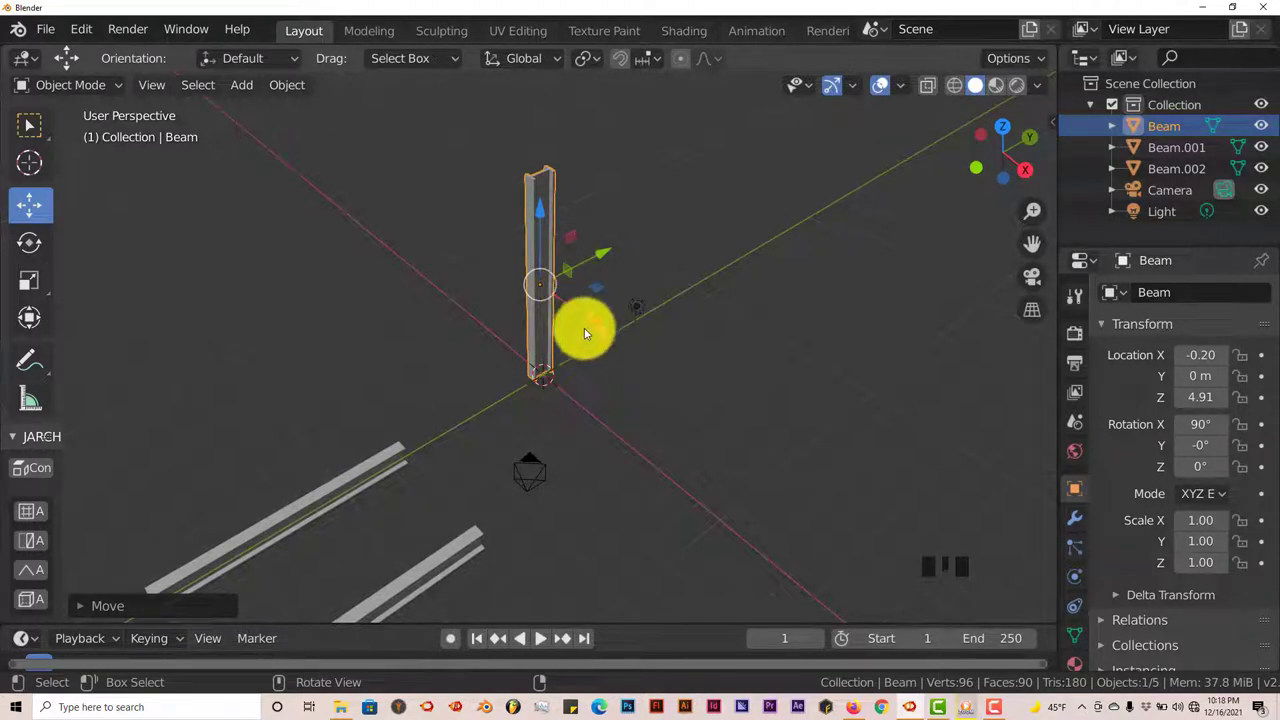
- Add an Array modifier to the upright beam with a relative X offset of 20
{"action": "middle_click_drag", "start_coordinate": [635, 425], "coordinate": [594, 400], "text": "shift"}
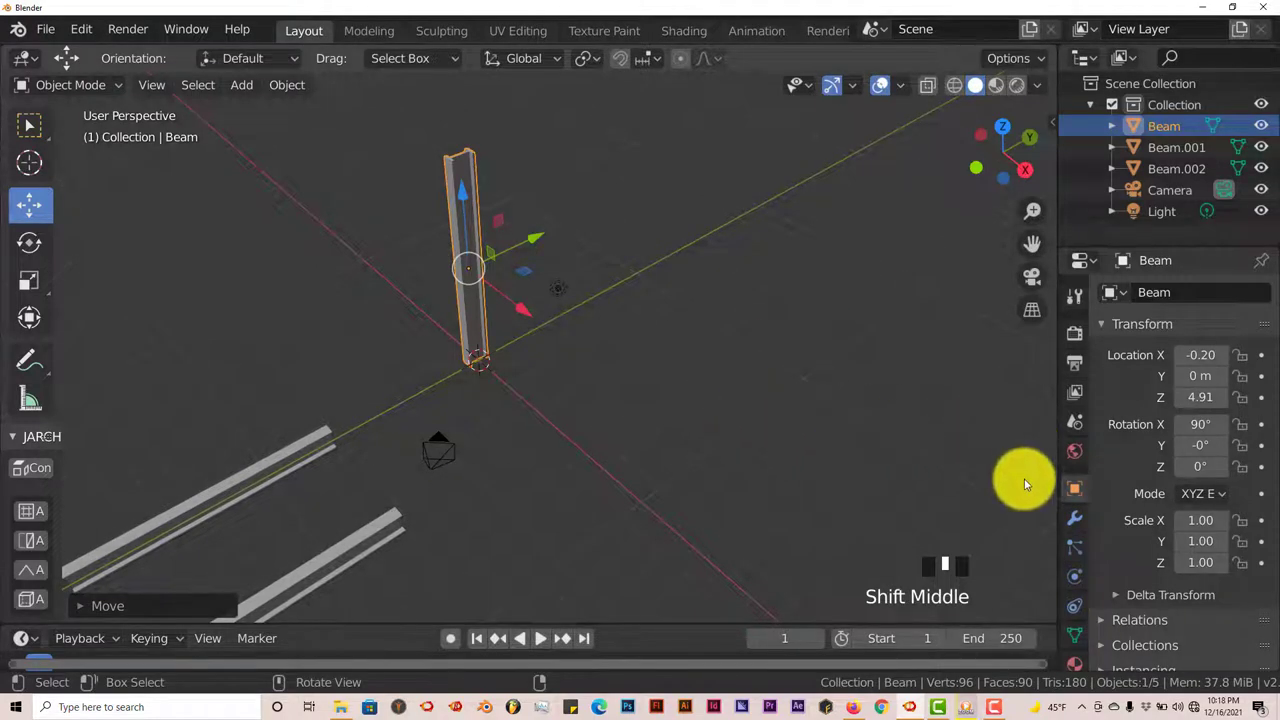
{"action": "left_click", "coordinate": [1069, 517]}
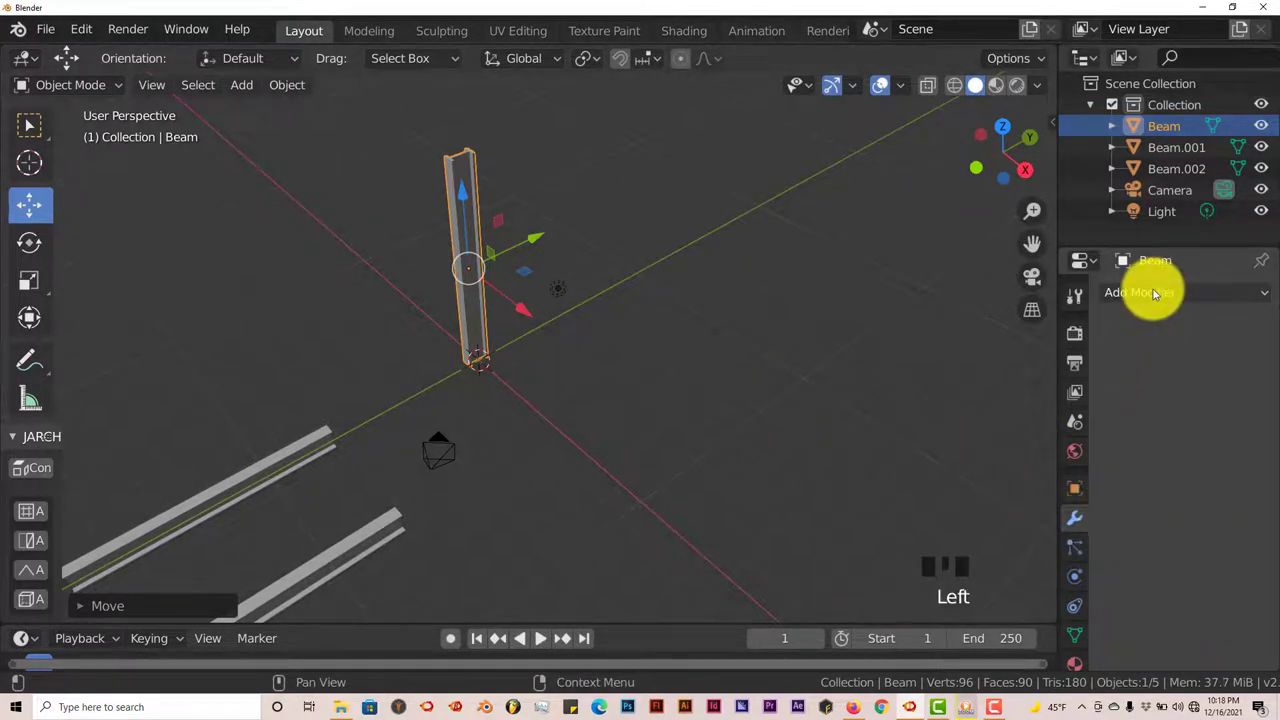
{"action": "left_click", "coordinate": [1153, 289]}
{"action": "left_click", "coordinate": [877, 341]}
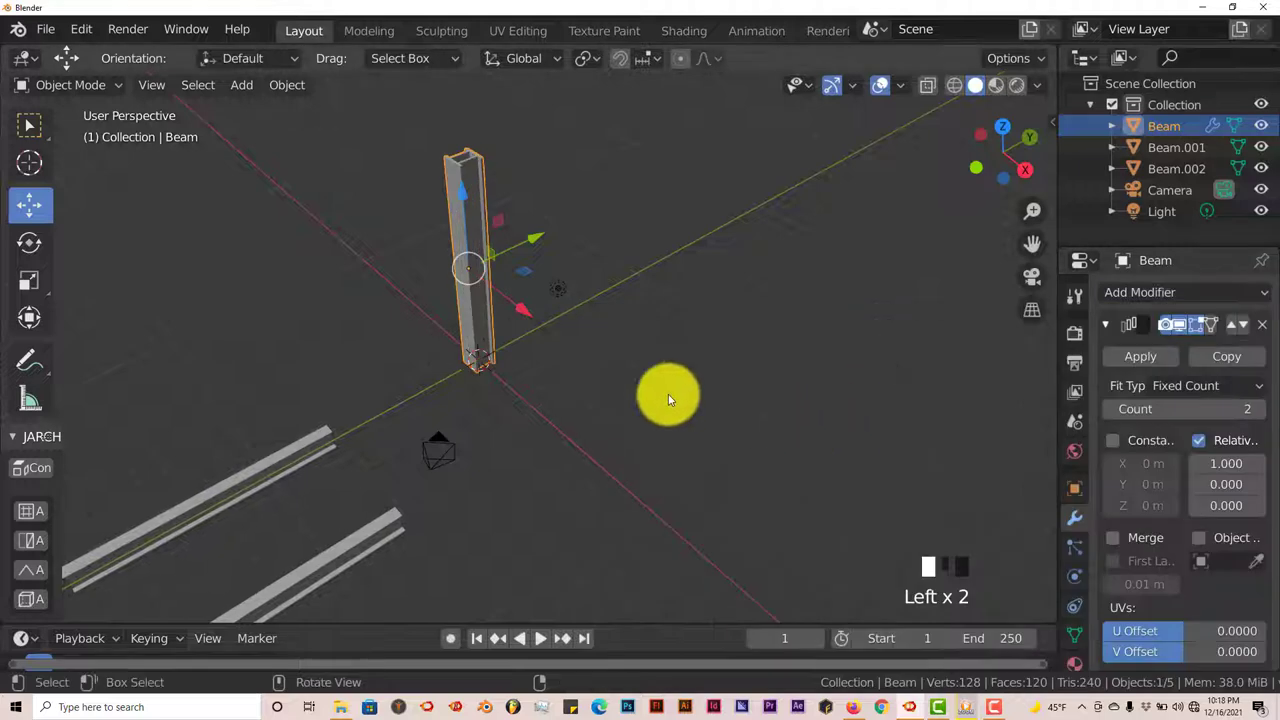
{"action": "middle_click_drag", "start_coordinate": [594, 363], "coordinate": [481, 277]}
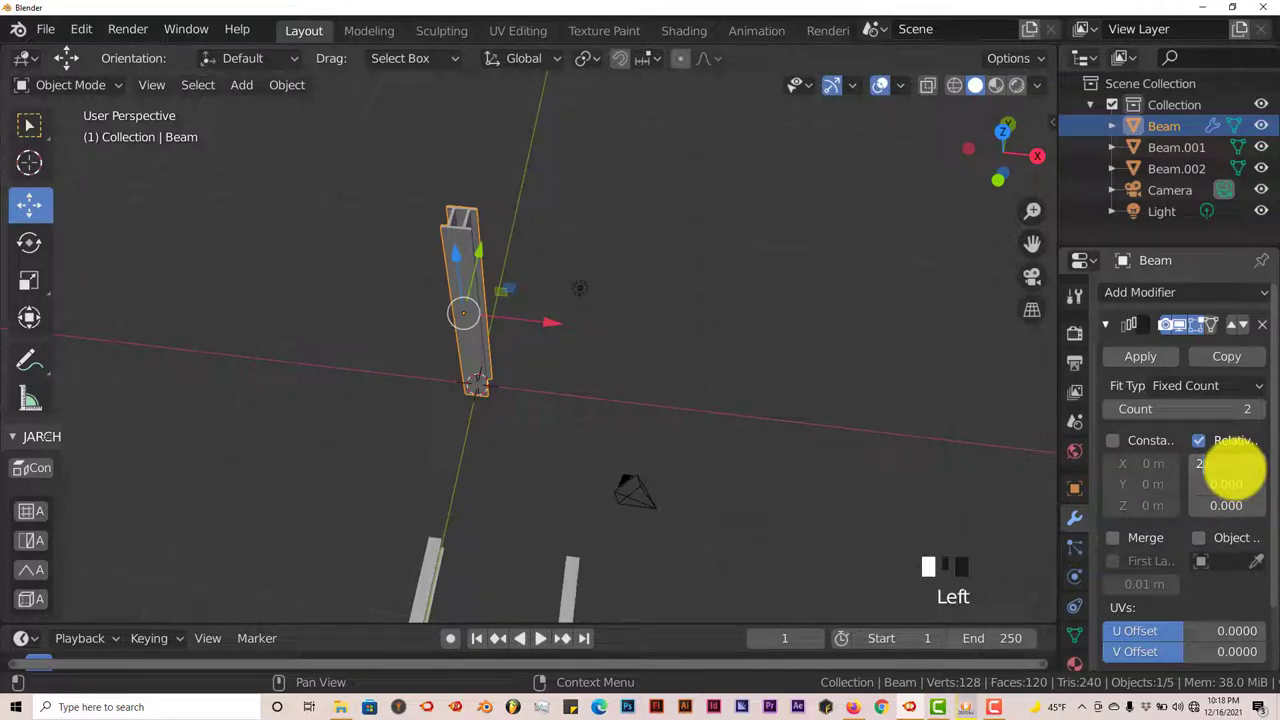
{"action": "key", "text": "Return"}
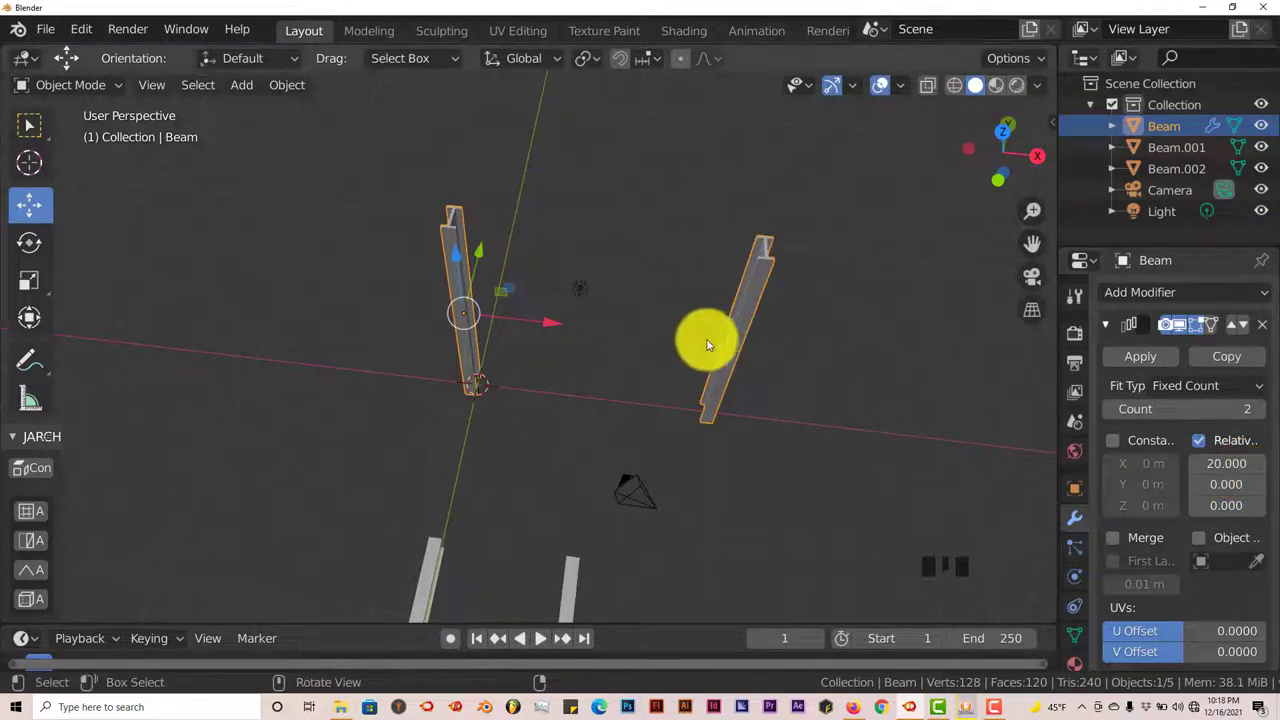
- Set the column array's count to 5 and apply the modifier
{"action": "scroll", "coordinate": [857, 446], "scroll_direction": "down", "scroll_amount": 2}
{"action": "middle_click_drag", "start_coordinate": [811, 409], "coordinate": [673, 393], "text": "shift"}
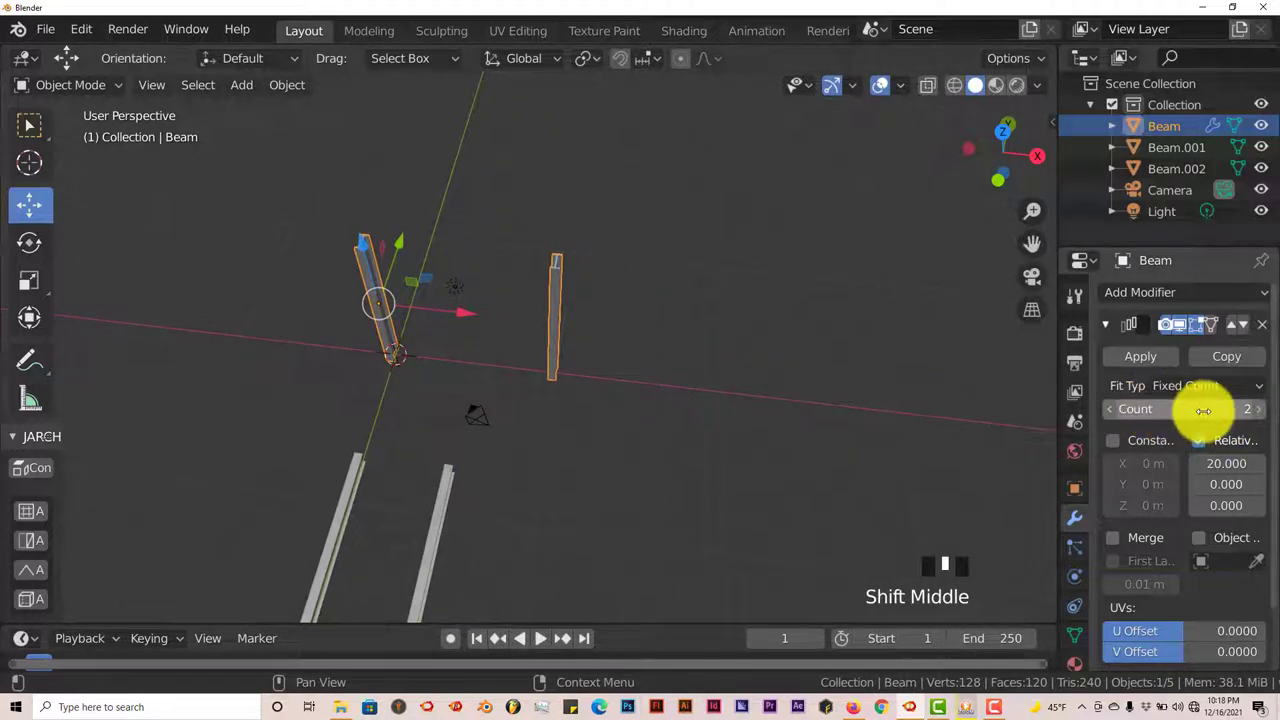
{"action": "left_click", "coordinate": [1263, 413]}
{"action": "left_click", "coordinate": [1263, 413]}
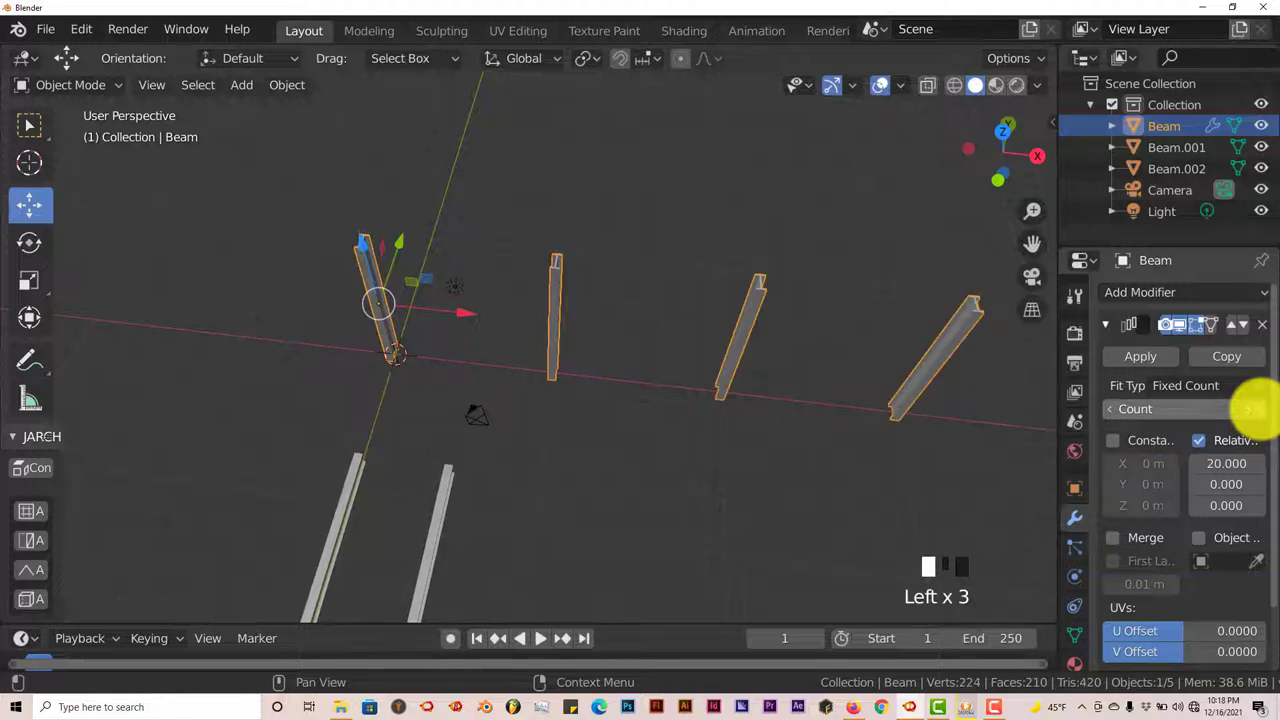
{"action": "scroll", "coordinate": [968, 410], "scroll_direction": "down", "scroll_amount": 1}
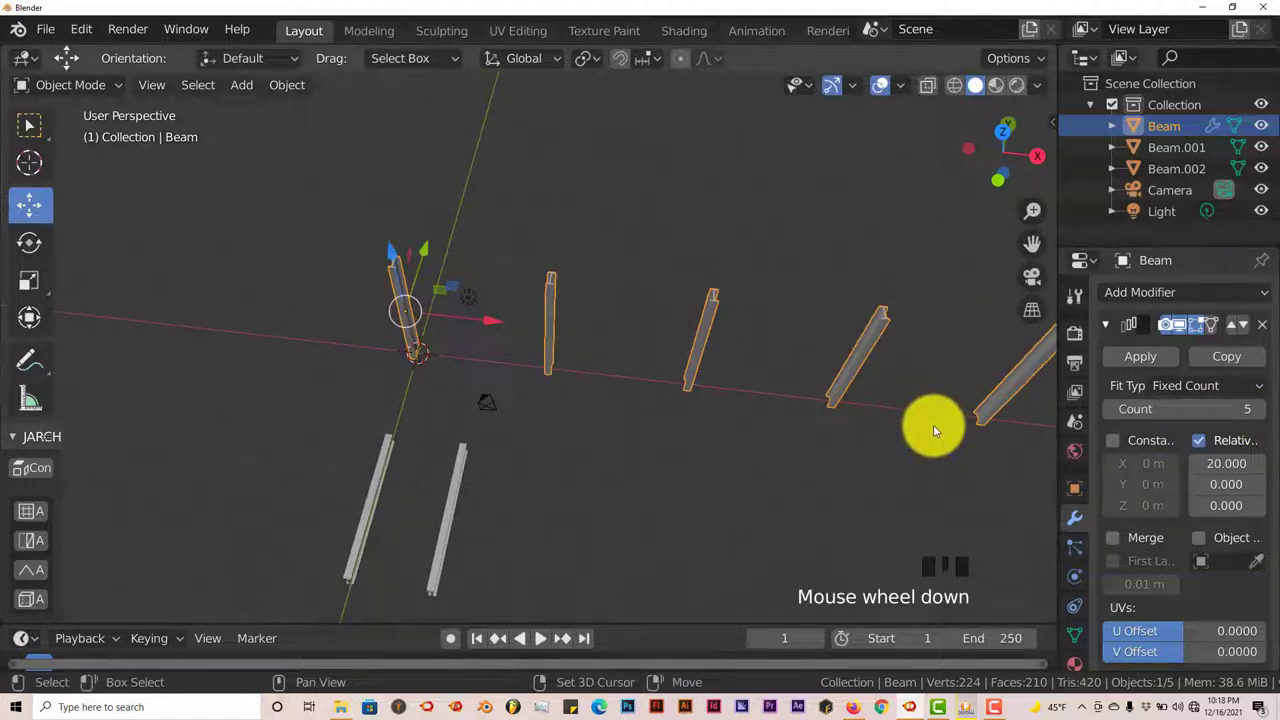
{"action": "middle_click_drag", "start_coordinate": [934, 430], "coordinate": [657, 371], "text": "shift"}
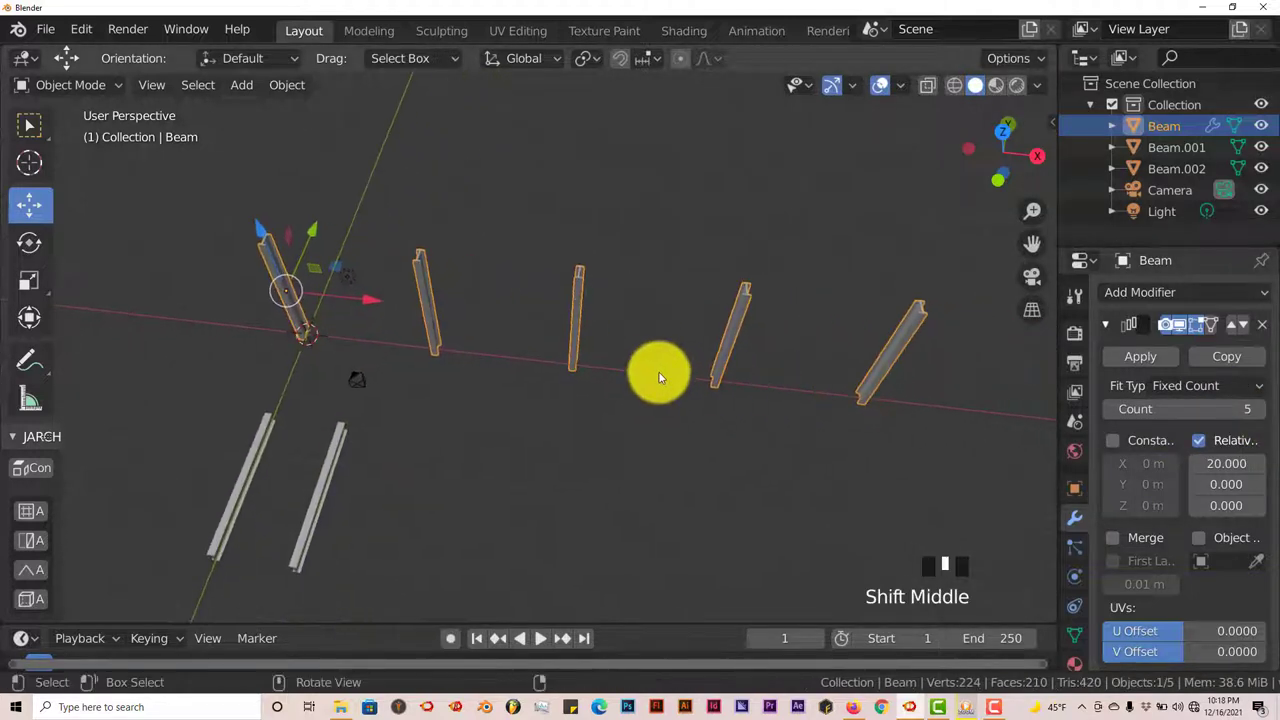
{"action": "left_click", "coordinate": [1140, 357]}
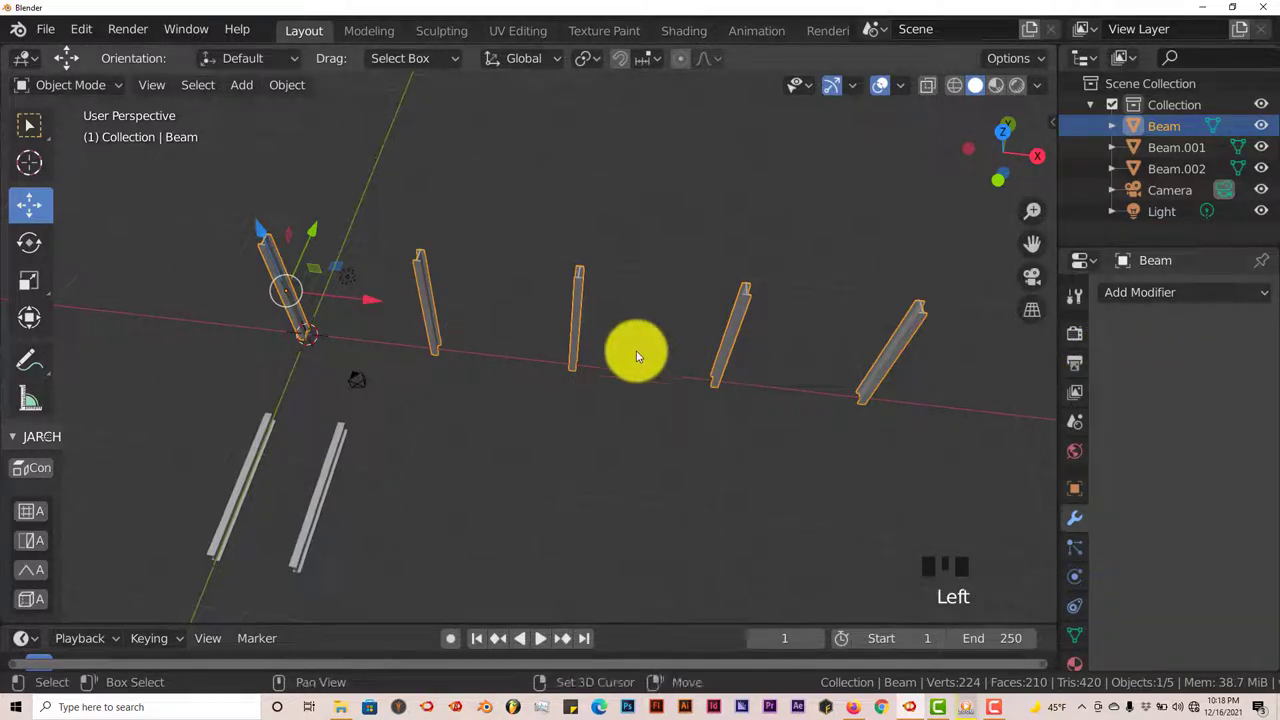
- Raise the horizontal beam lying on the Y axis, and in top view move it along Y to the column at the origin
{"action": "middle_click_drag", "start_coordinate": [637, 356], "coordinate": [546, 337], "text": "shift"}
{"action": "middle_click_drag", "start_coordinate": [374, 340], "coordinate": [490, 280]}
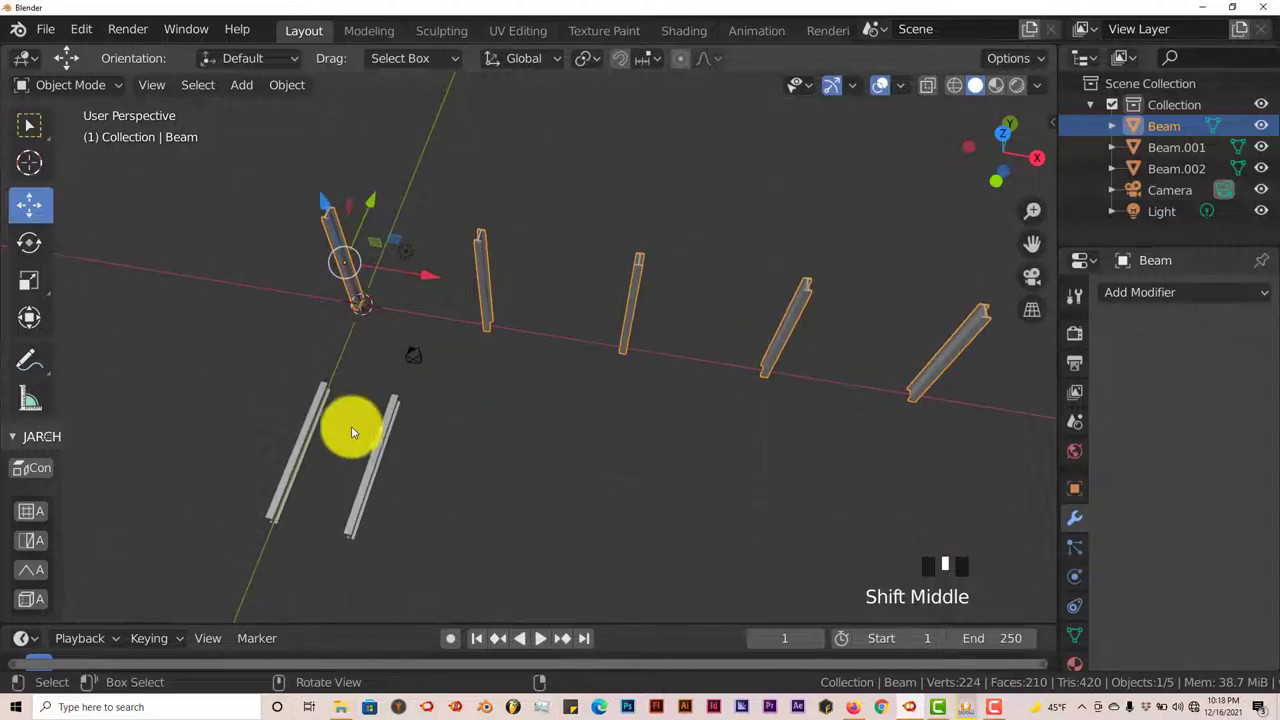
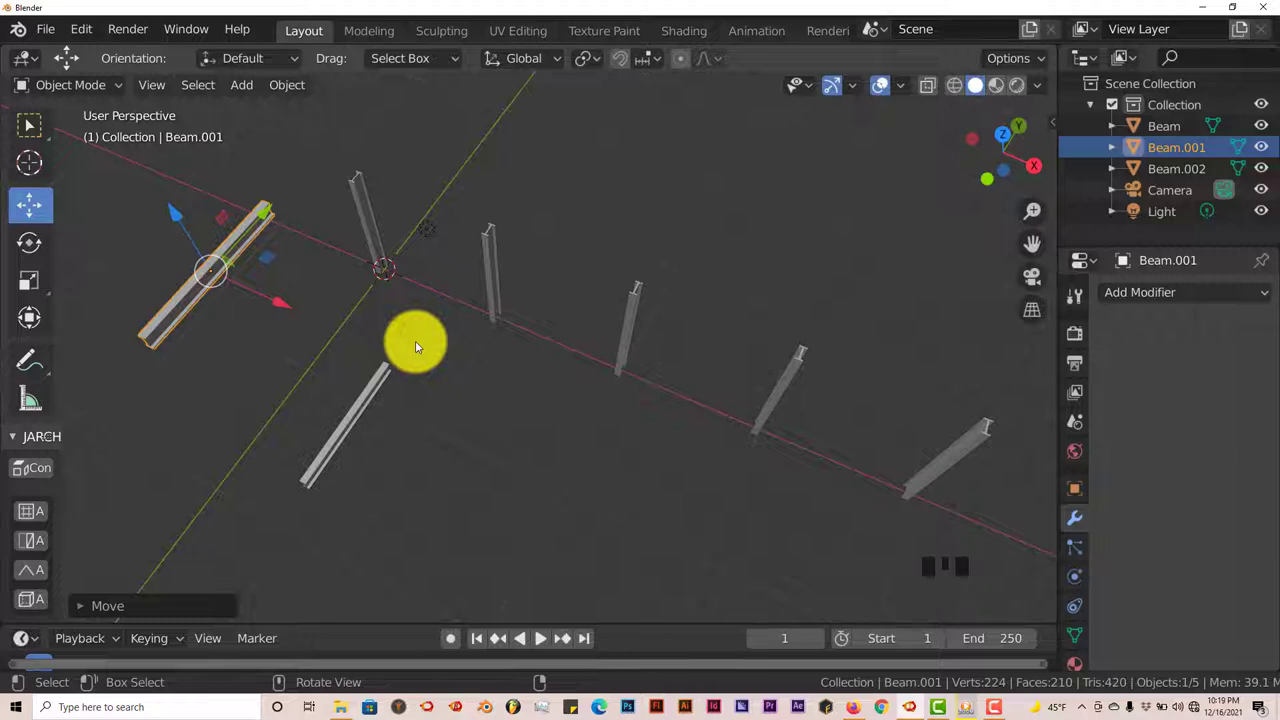
{"action": "key", "text": "KP_7"}
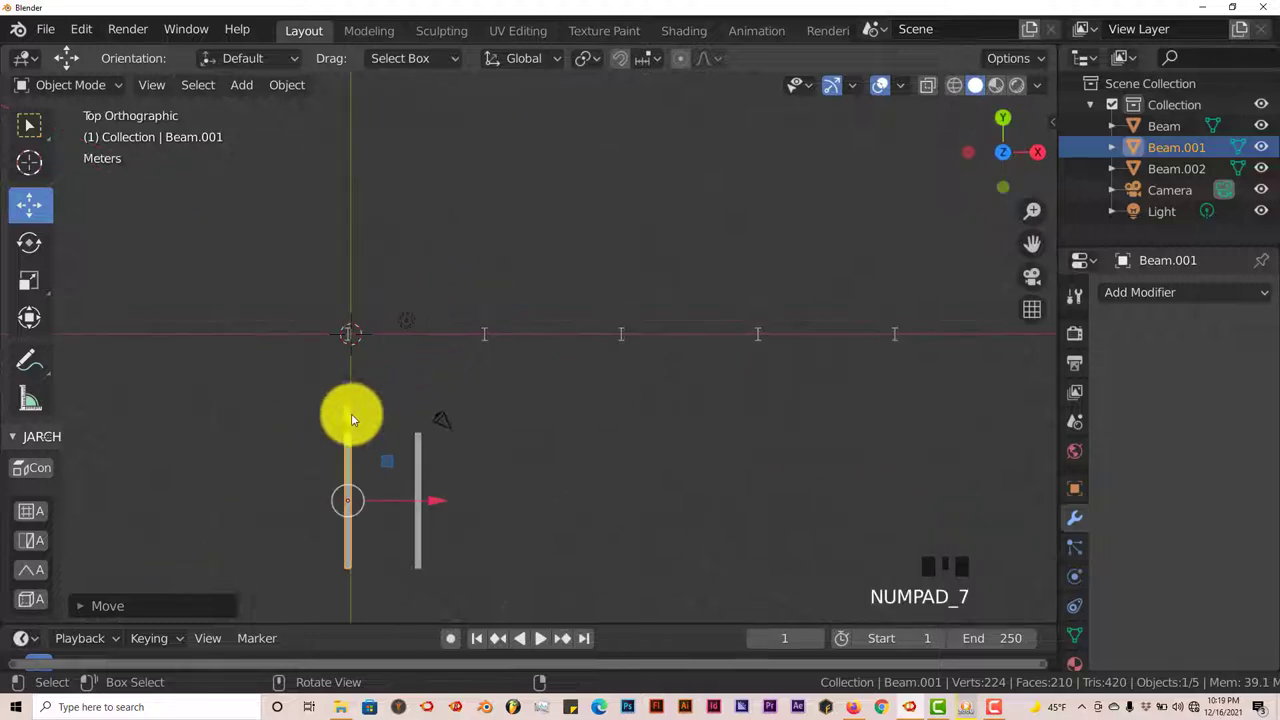
{"action": "left_click_drag", "start_coordinate": [351, 413], "coordinate": [350, 200]}
- Fine-tune the raised beam's Y position so its end lines up with the outer flange of the column at the origin
{"action": "scroll", "coordinate": [340, 299], "scroll_direction": "up", "scroll_amount": 5}
{"action": "middle_click_drag", "start_coordinate": [339, 301], "coordinate": [941, 293], "text": "shift"}
{"action": "scroll", "coordinate": [569, 383], "scroll_direction": "up", "scroll_amount": 1}
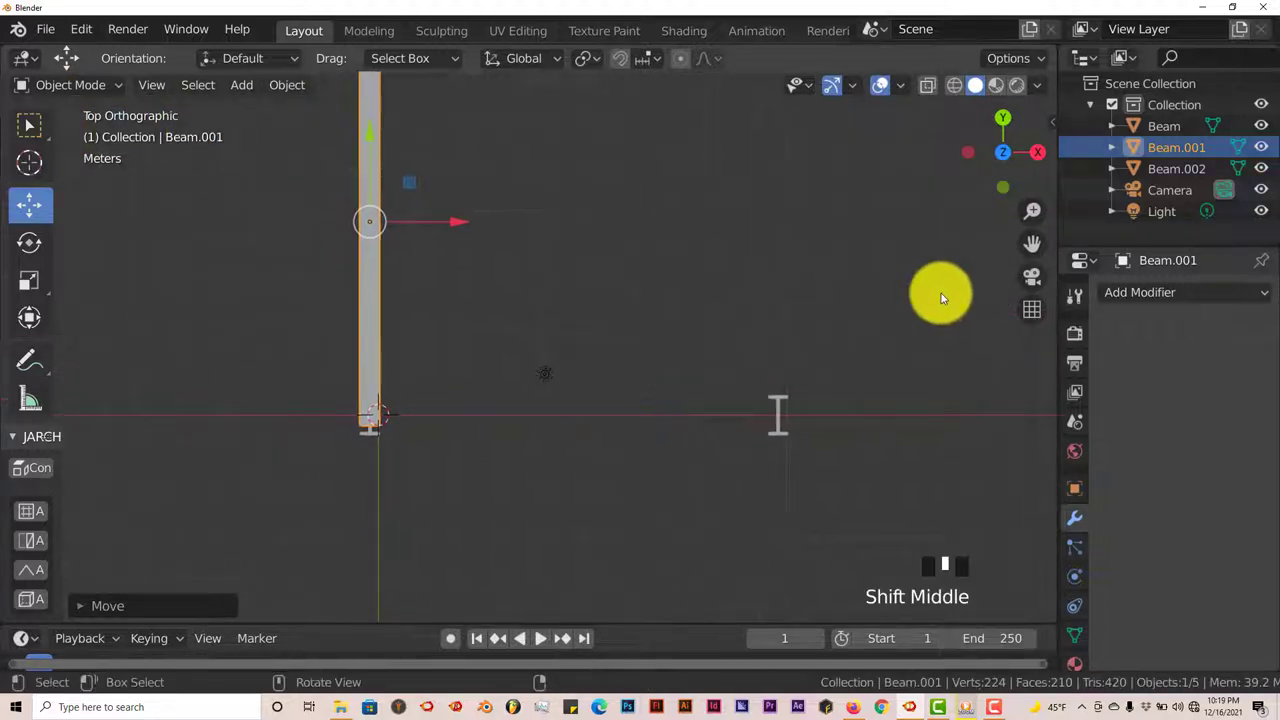
{"action": "left_click_drag", "start_coordinate": [1036, 240], "coordinate": [991, 280]}
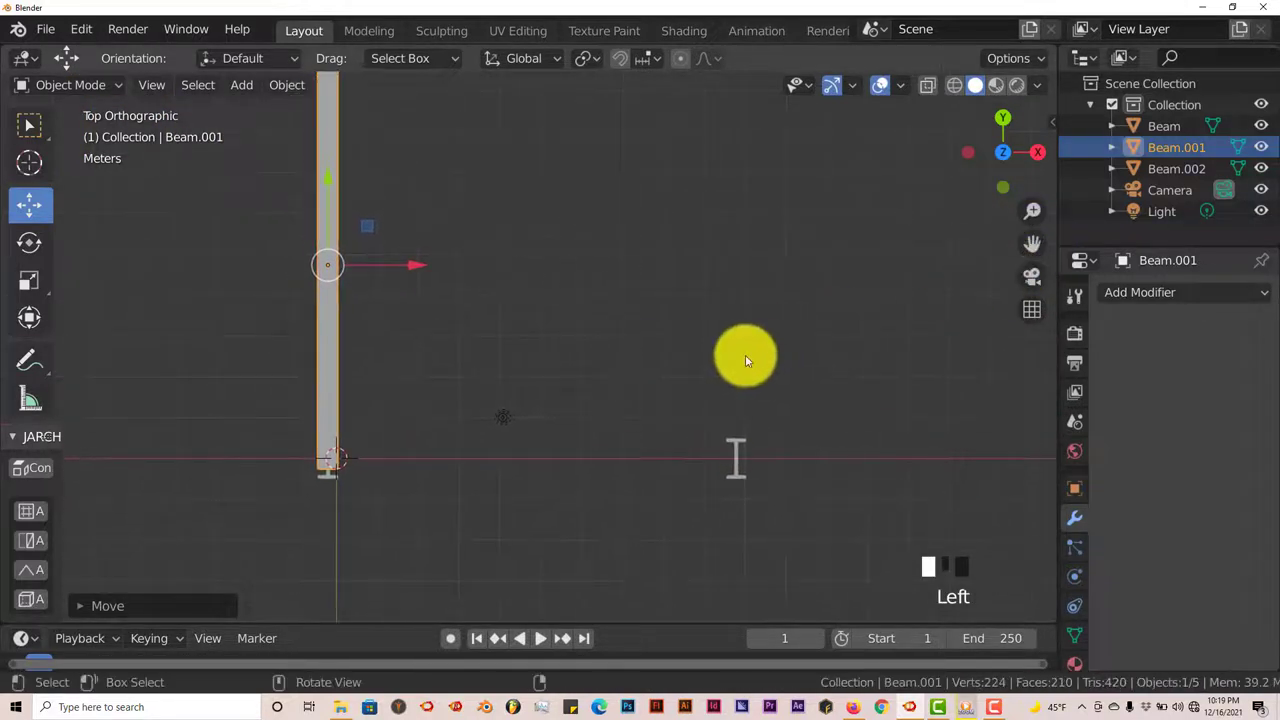
{"action": "middle_click_drag", "start_coordinate": [529, 337], "coordinate": [686, 323], "text": "shift"}
{"action": "scroll", "coordinate": [672, 318], "scroll_direction": "up", "scroll_amount": 3}
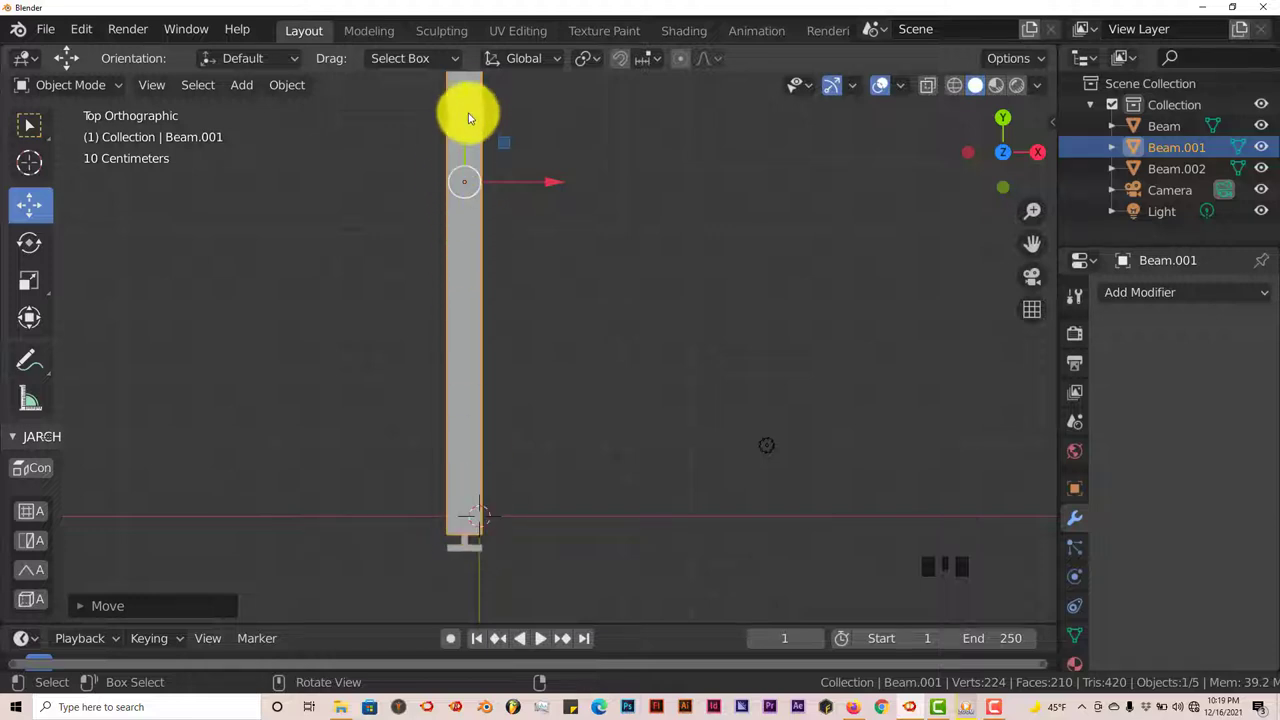
{"action": "left_click_drag", "start_coordinate": [466, 86], "coordinate": [457, 103]}
- Lower the raised beam along the Z axis until its underside rests on top of the column at the origin
{"action": "middle_click_drag", "start_coordinate": [546, 320], "coordinate": [526, 346]}
{"action": "scroll", "coordinate": [483, 289], "scroll_direction": "down", "scroll_amount": 2}
{"action": "scroll", "coordinate": [483, 288], "scroll_direction": "down", "scroll_amount": 7}
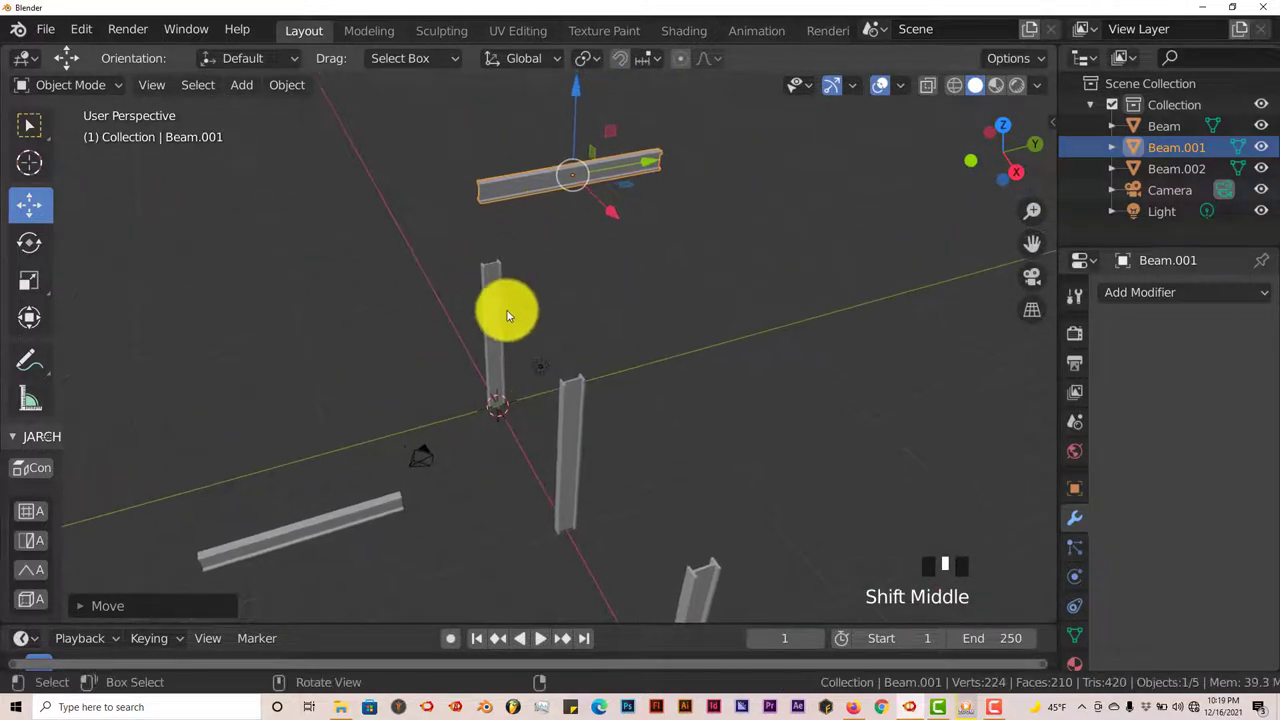
{"action": "scroll", "coordinate": [510, 312], "scroll_direction": "up", "scroll_amount": 2}
{"action": "middle_click_drag", "start_coordinate": [514, 294], "coordinate": [503, 371], "text": "shift"}
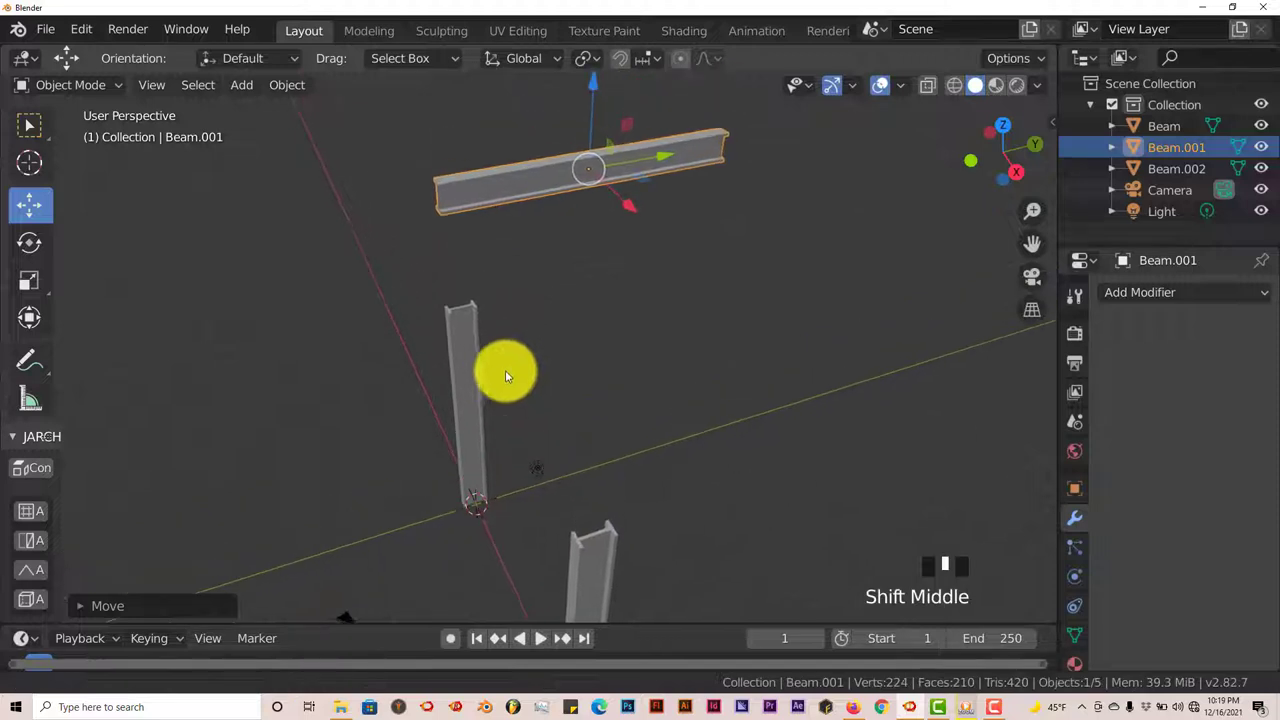
{"action": "left_click_drag", "start_coordinate": [591, 94], "coordinate": [592, 195]}
{"action": "scroll", "coordinate": [608, 289], "scroll_direction": "up", "scroll_amount": 5}
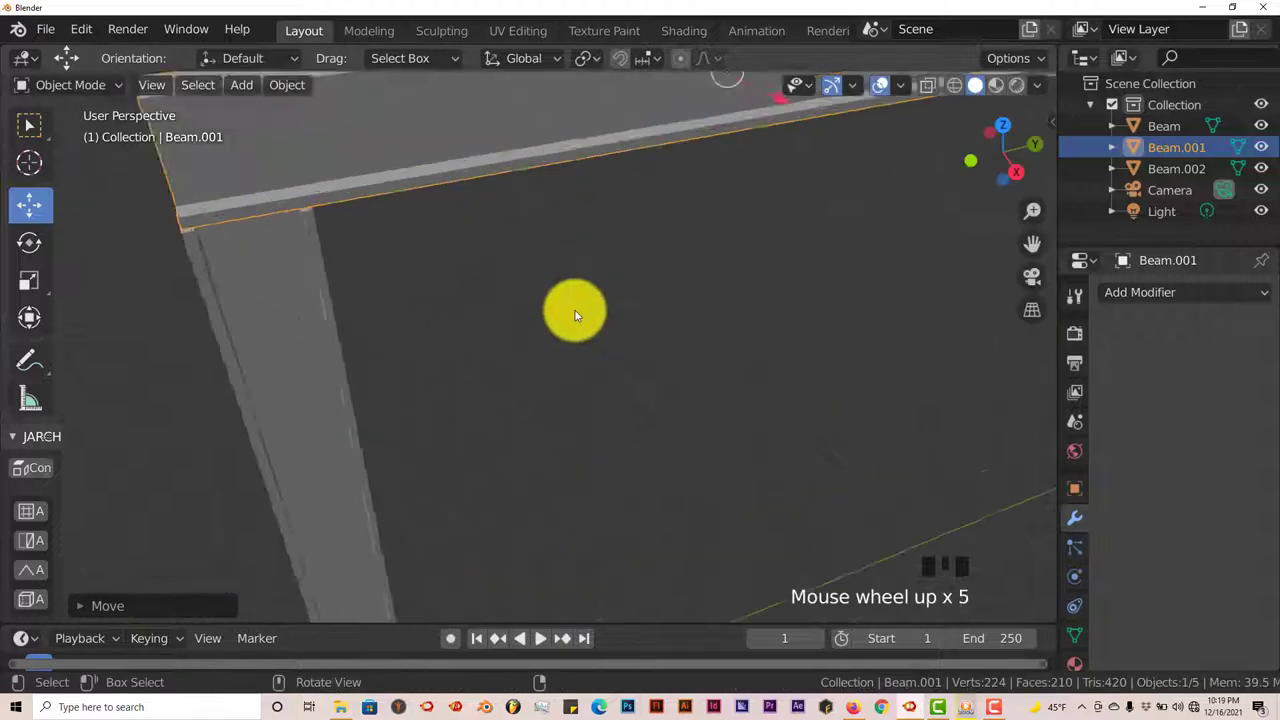
{"action": "scroll", "coordinate": [574, 314], "scroll_direction": "down", "scroll_amount": 1}
{"action": "scroll", "coordinate": [545, 316], "scroll_direction": "down", "scroll_amount": 3}
{"action": "middle_click_drag", "start_coordinate": [544, 318], "coordinate": [807, 138], "text": "shift"}
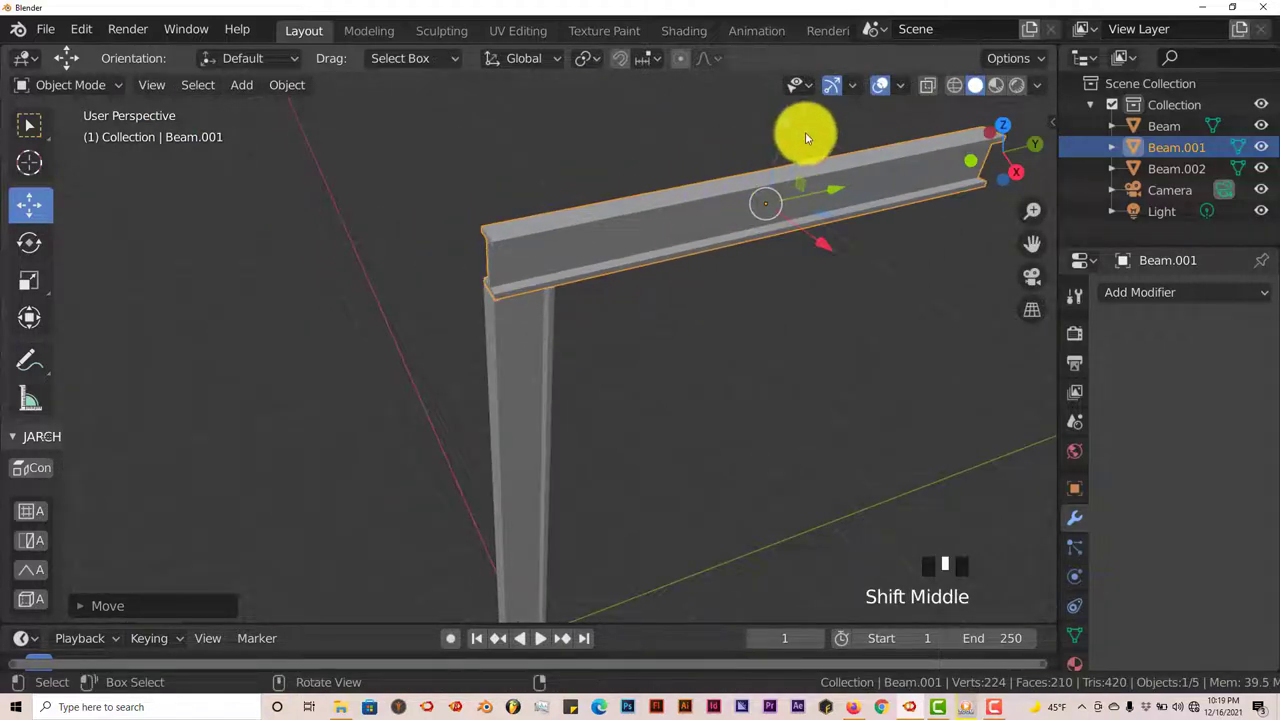
{"action": "left_click_drag", "start_coordinate": [782, 130], "coordinate": [780, 130]}
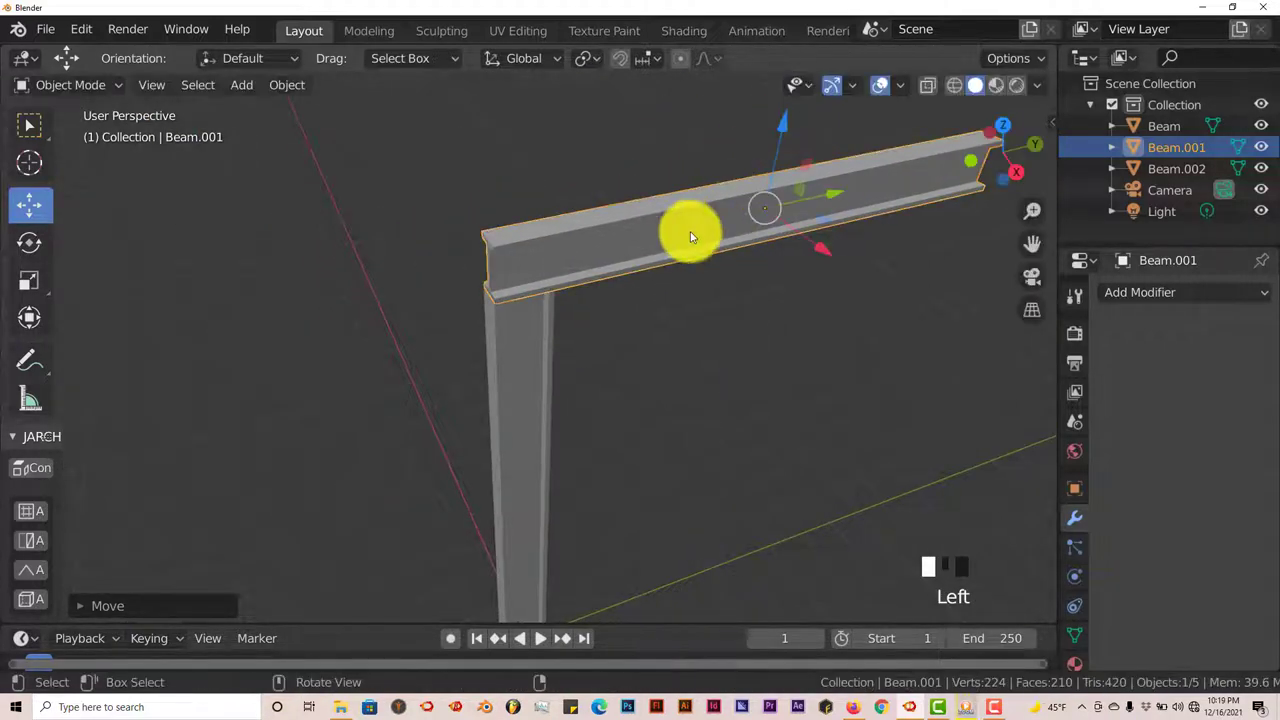
- Add an Array modifier to the horizontal beam on the column with a relative X offset of 20
{"action": "scroll", "coordinate": [686, 234], "scroll_direction": "down", "scroll_amount": 3}
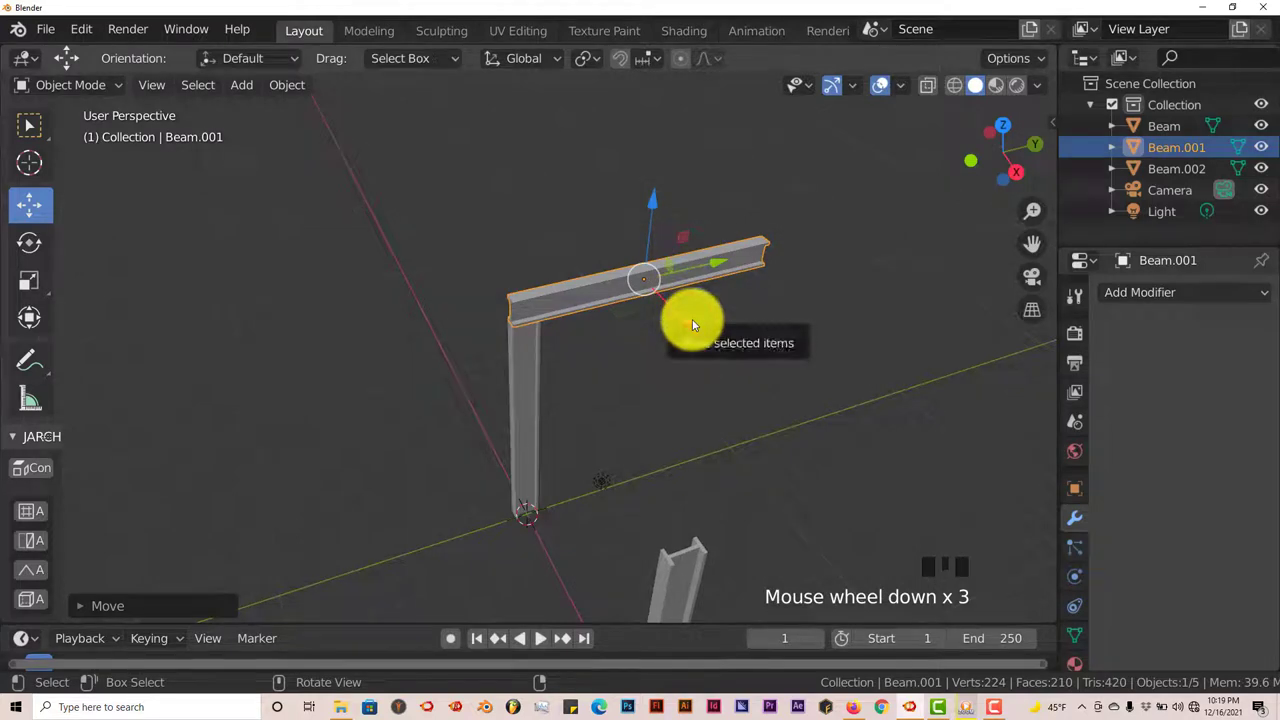
{"action": "key", "text": "KP_7"}
{"action": "middle_click_drag", "start_coordinate": [665, 369], "coordinate": [491, 329], "text": "shift"}
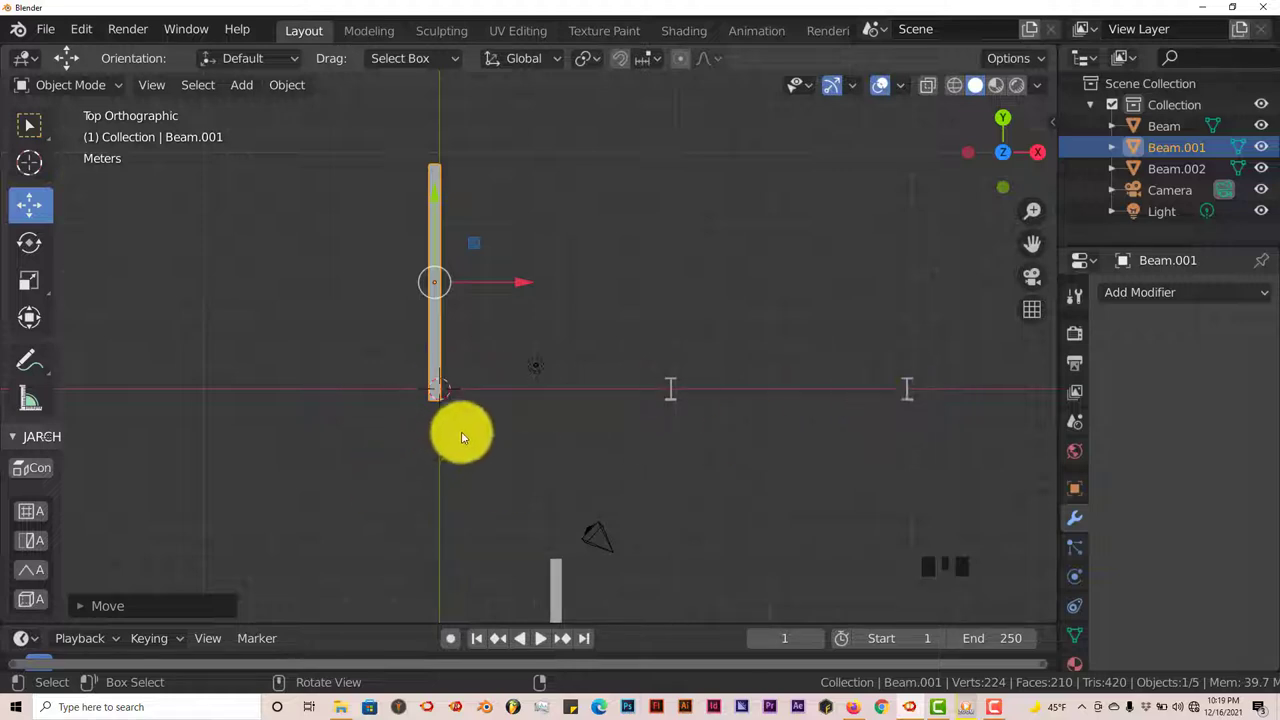
{"action": "middle_click_drag", "start_coordinate": [460, 434], "coordinate": [369, 451], "text": "shift"}
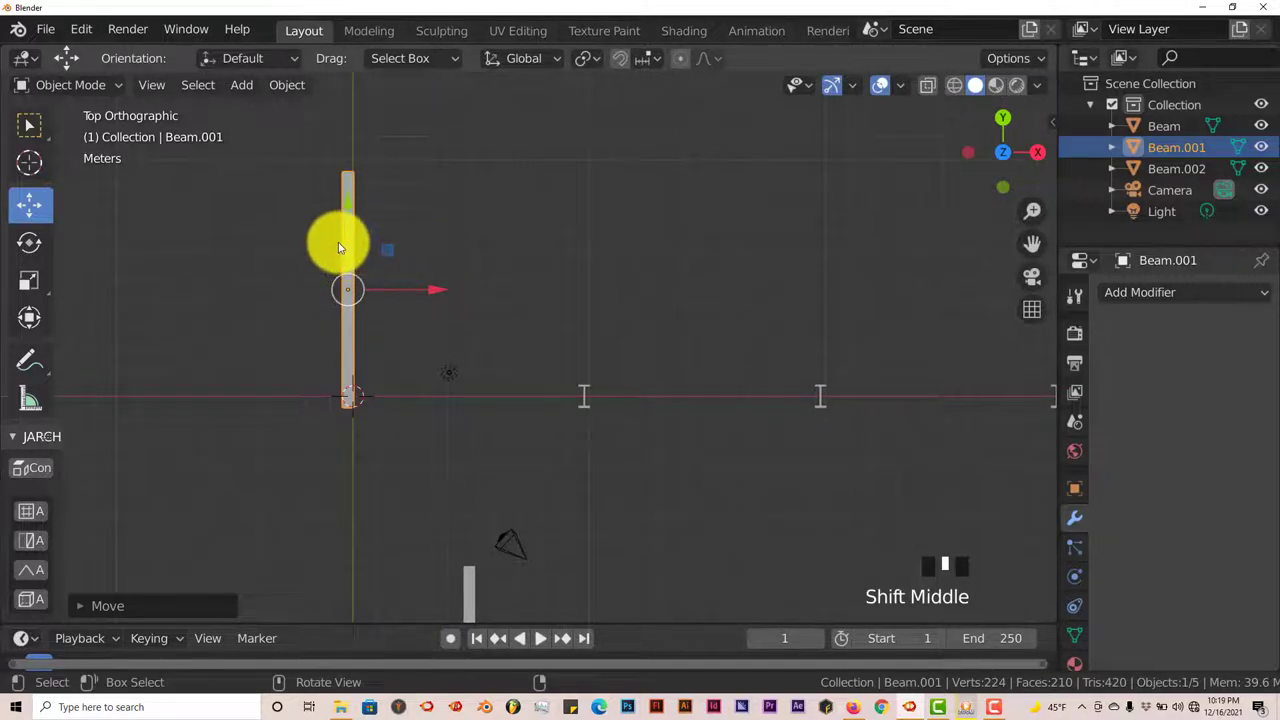
{"action": "left_click", "coordinate": [1164, 291]}
{"action": "left_click", "coordinate": [873, 339]}
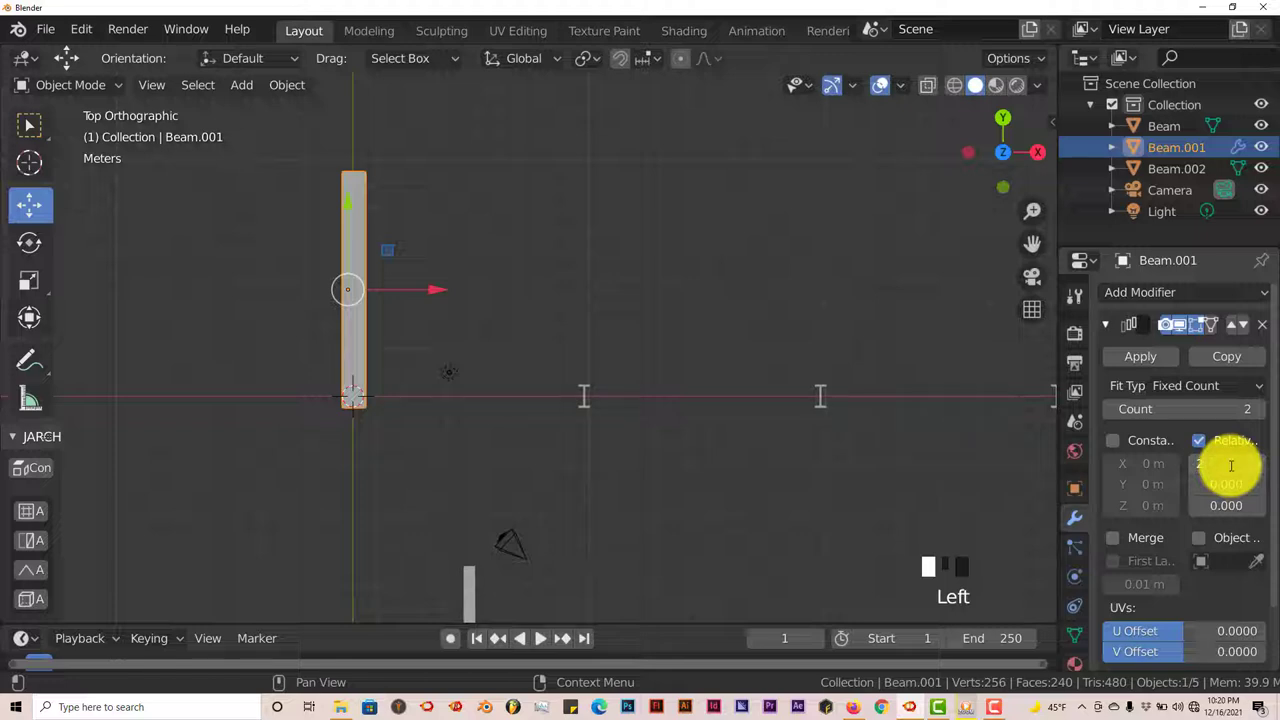
{"action": "key", "text": "Return"}
- Set the horizontal beam array's count to 5 and check that each beam rests on its column
{"action": "left_click_drag", "start_coordinate": [1221, 472], "coordinate": [1260, 413]}
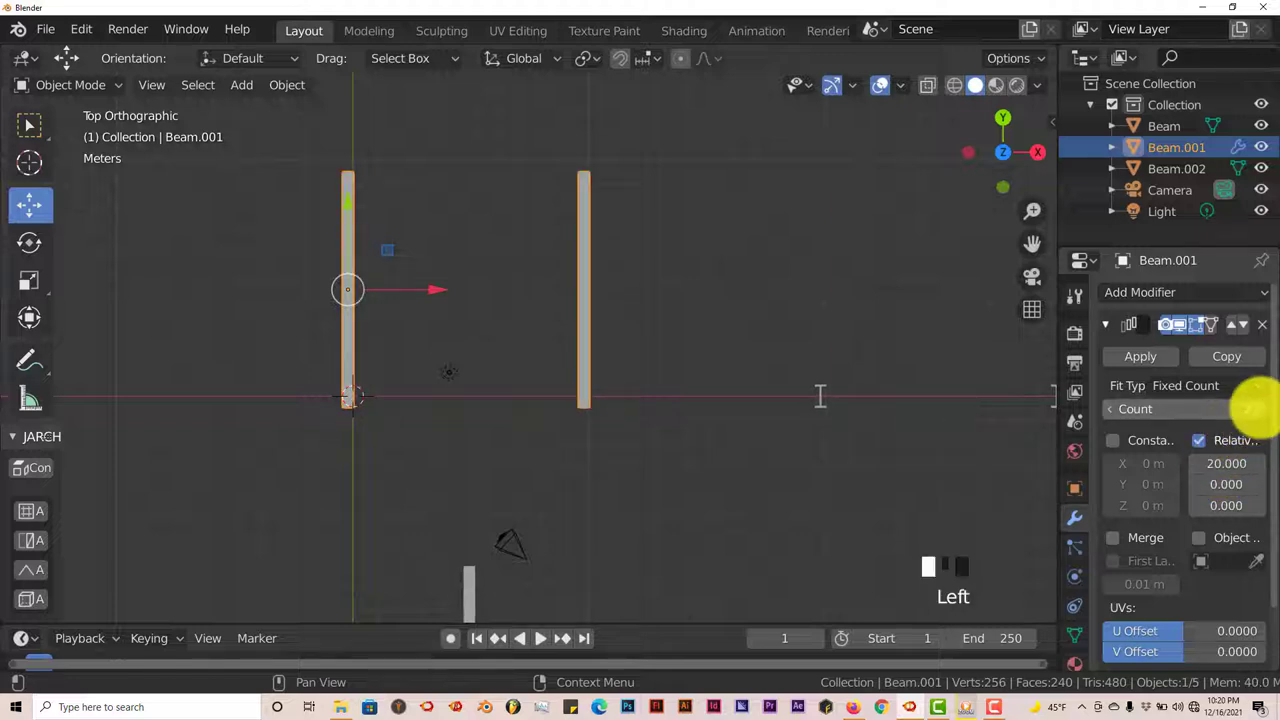
{"action": "left_click", "coordinate": [1260, 408]}
{"action": "left_click", "coordinate": [1260, 408]}
{"action": "left_click", "coordinate": [1260, 408]}
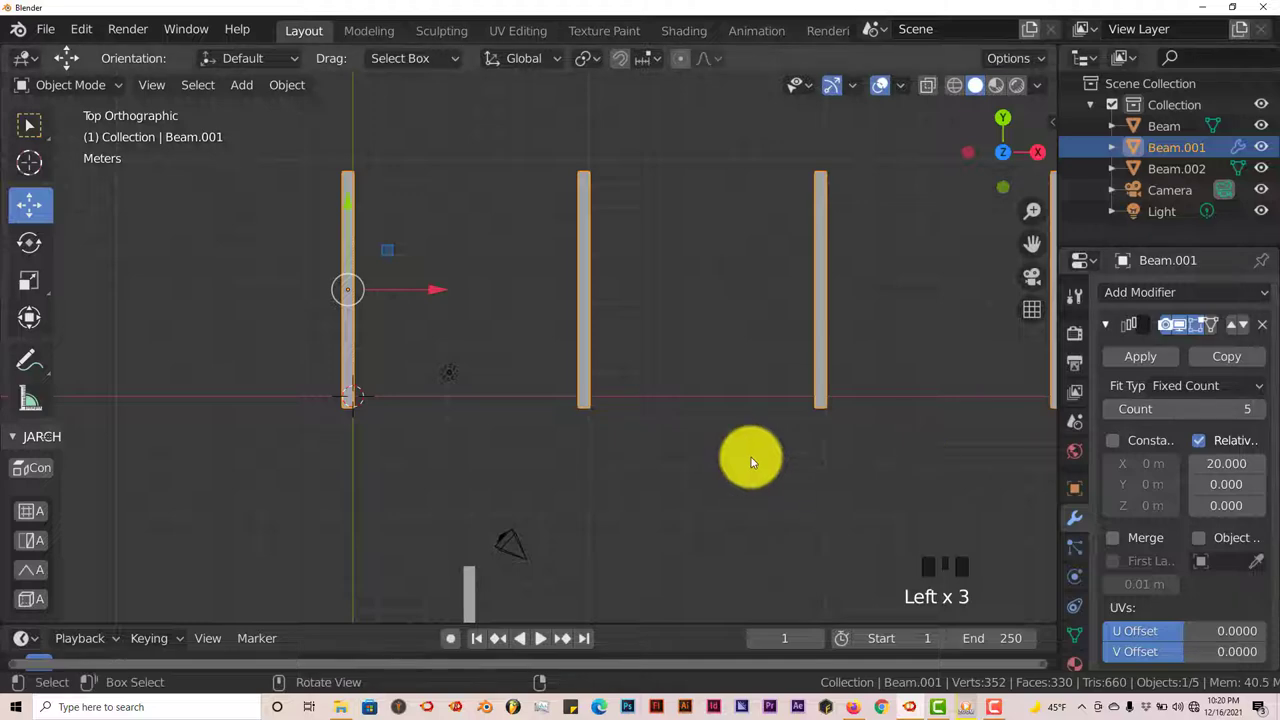
{"action": "middle_click_drag", "start_coordinate": [751, 457], "coordinate": [677, 407], "text": "shift"}
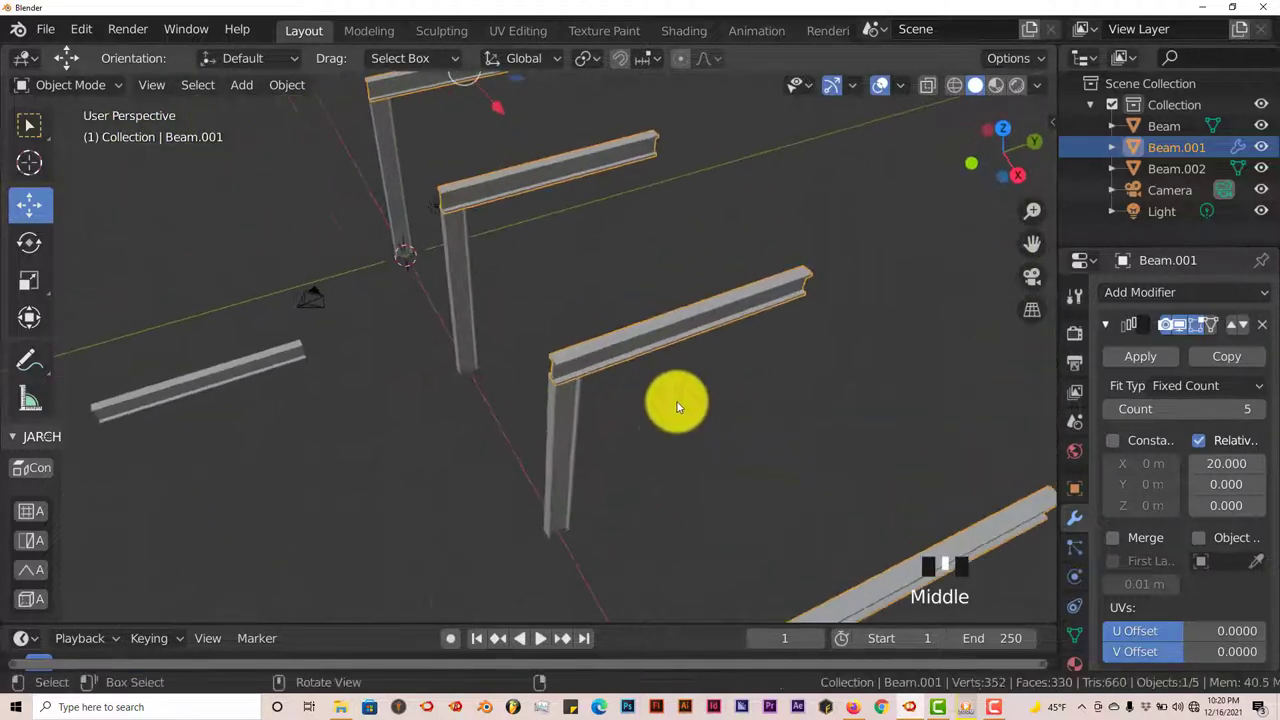
{"action": "middle_click_drag", "start_coordinate": [675, 490], "coordinate": [571, 417], "text": "shift"}
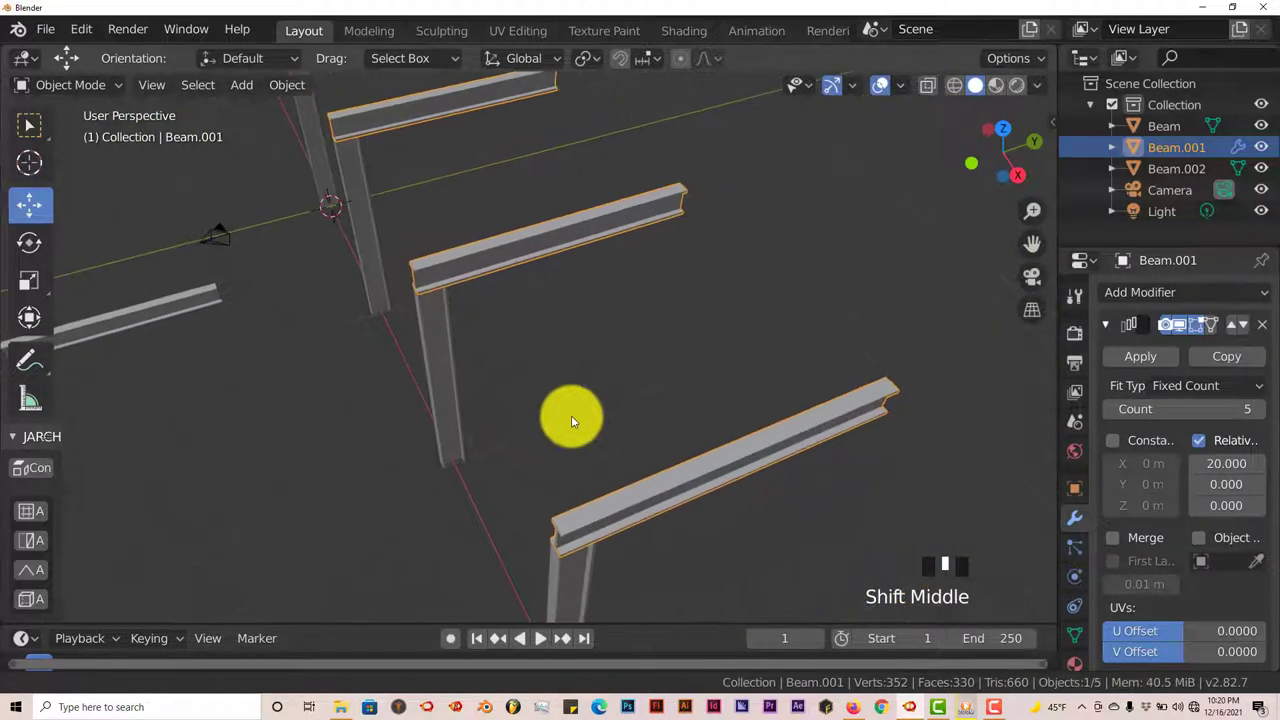
{"action": "scroll", "coordinate": [565, 424], "scroll_direction": "down", "scroll_amount": 2}
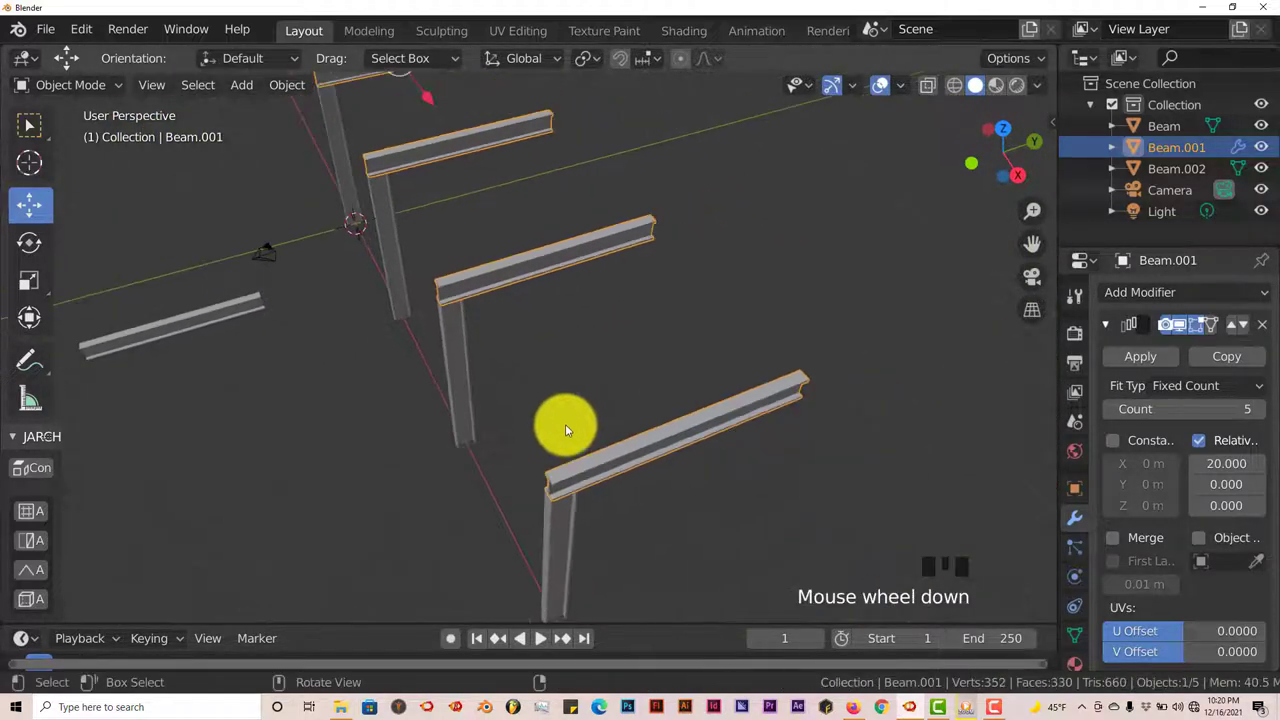
- Apply the Array modifier on the horizontal beams and select the row of upright columns
{"action": "left_click", "coordinate": [1124, 357]}
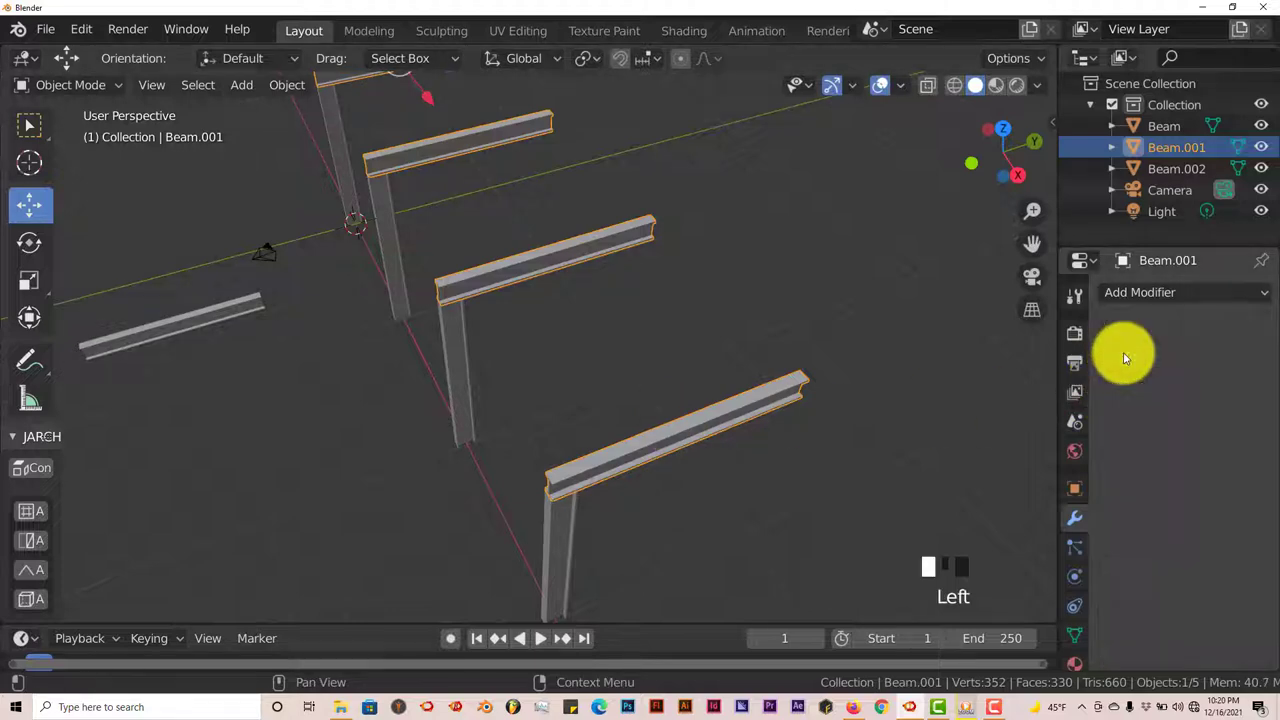
{"action": "left_click", "coordinate": [458, 405]}
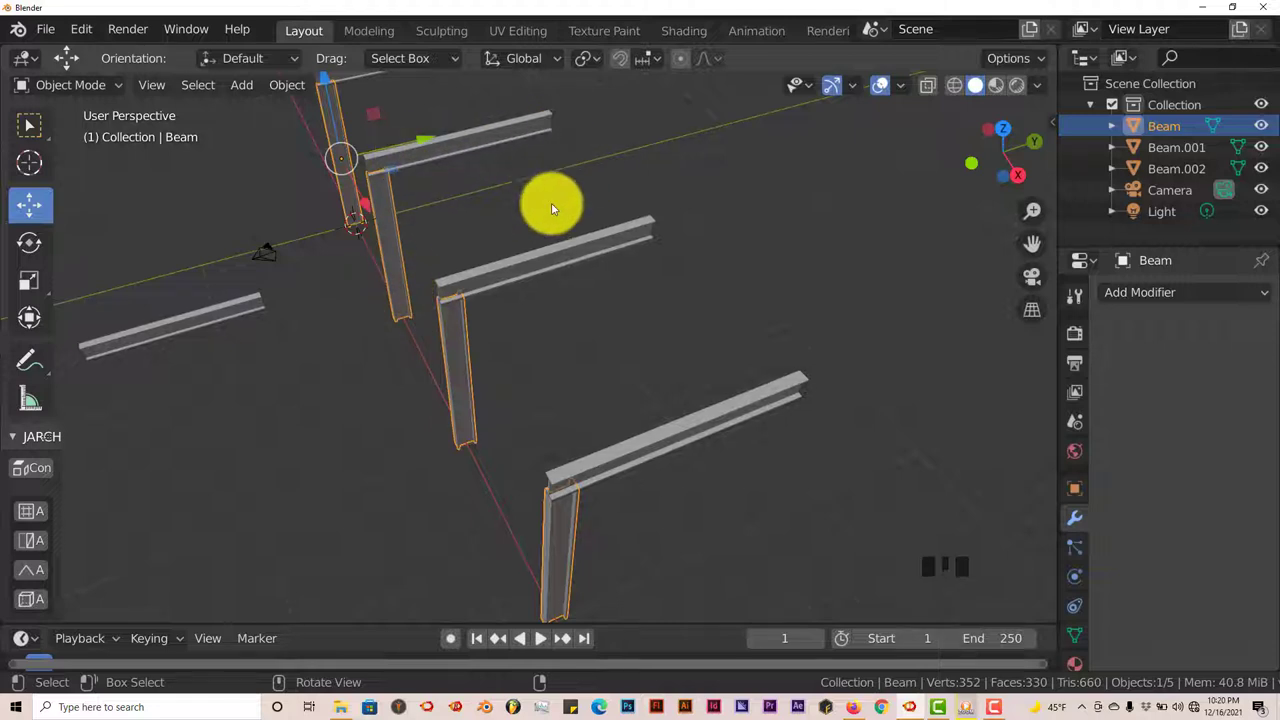
{"action": "middle_click_drag", "start_coordinate": [547, 250], "coordinate": [517, 229], "text": "shift"}
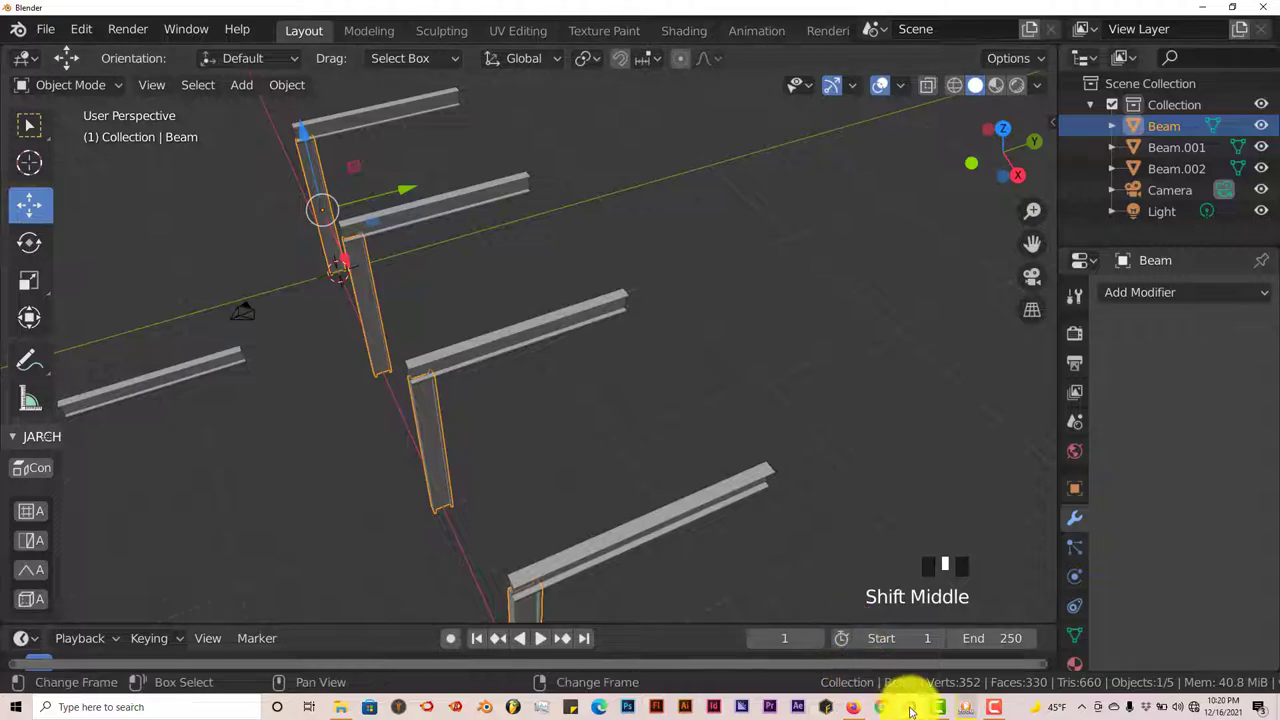
- Switch to the video player to examine how the beams and columns meet in the reference clip, and return to Blender
{"action": "left_click", "coordinate": [967, 707]}
{"action": "key", "text": "Right"}
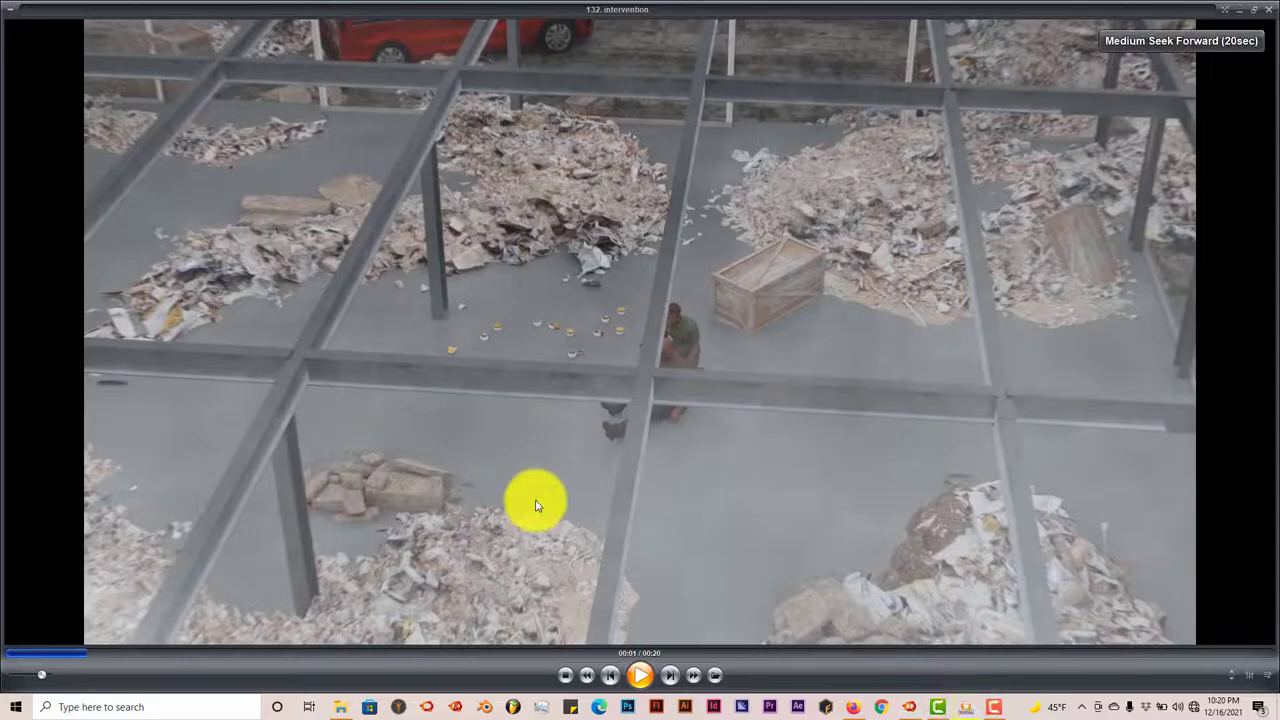
{"action": "key", "text": "Left"}
{"action": "key", "text": "Right"}
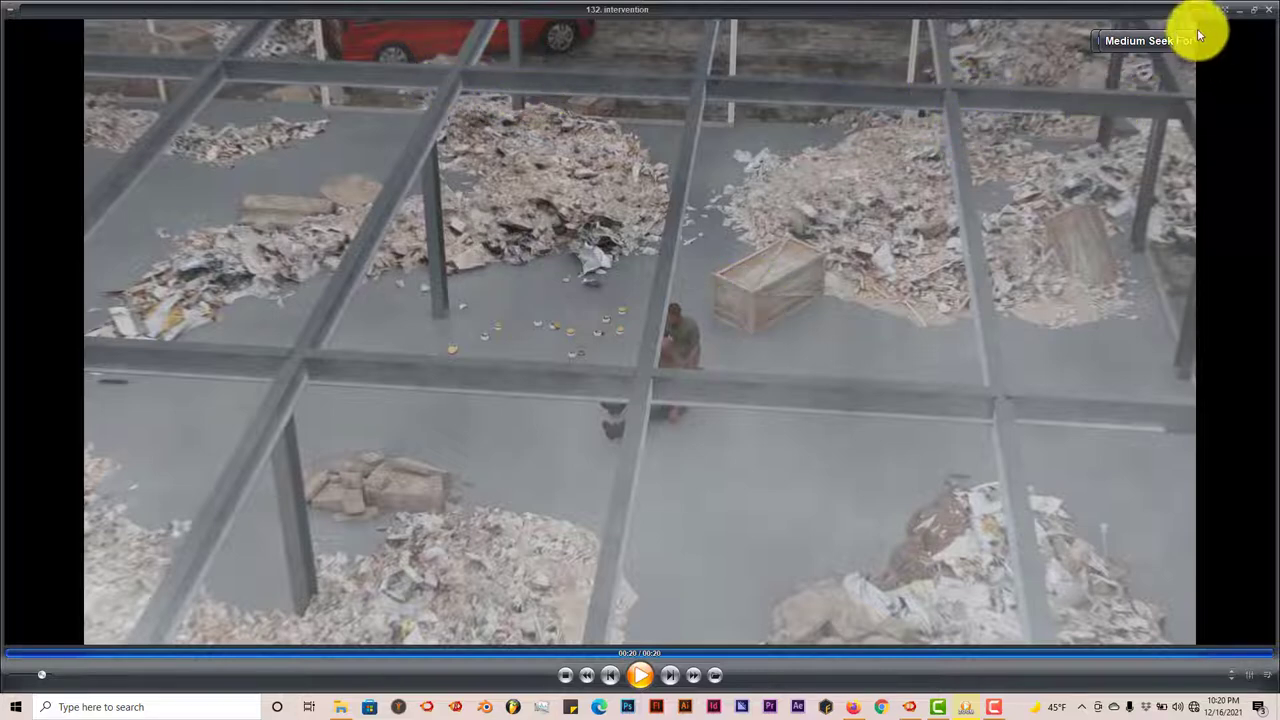
{"action": "left_click", "coordinate": [1245, 17]}
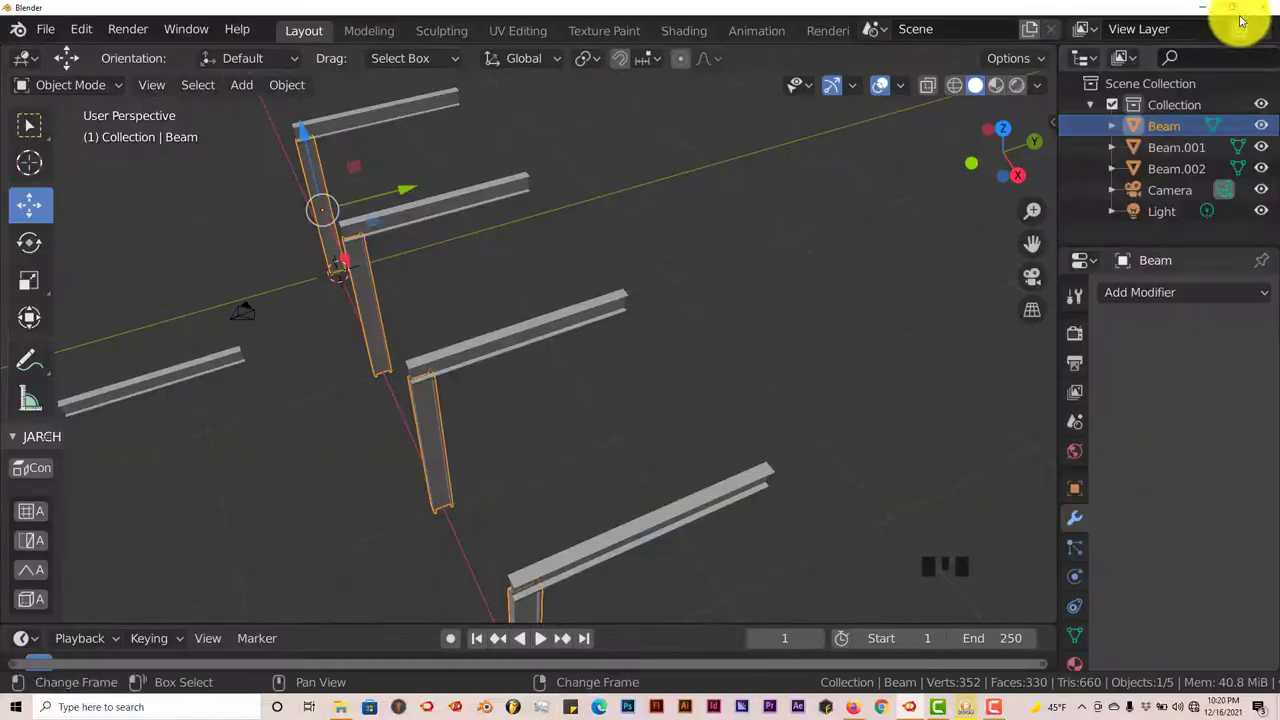
- Duplicate the row of columns and move the copy along the Y axis to beneath the far ends of the horizontal beams
{"action": "key", "text": "shift+d"}
{"action": "right_click", "coordinate": [412, 302]}
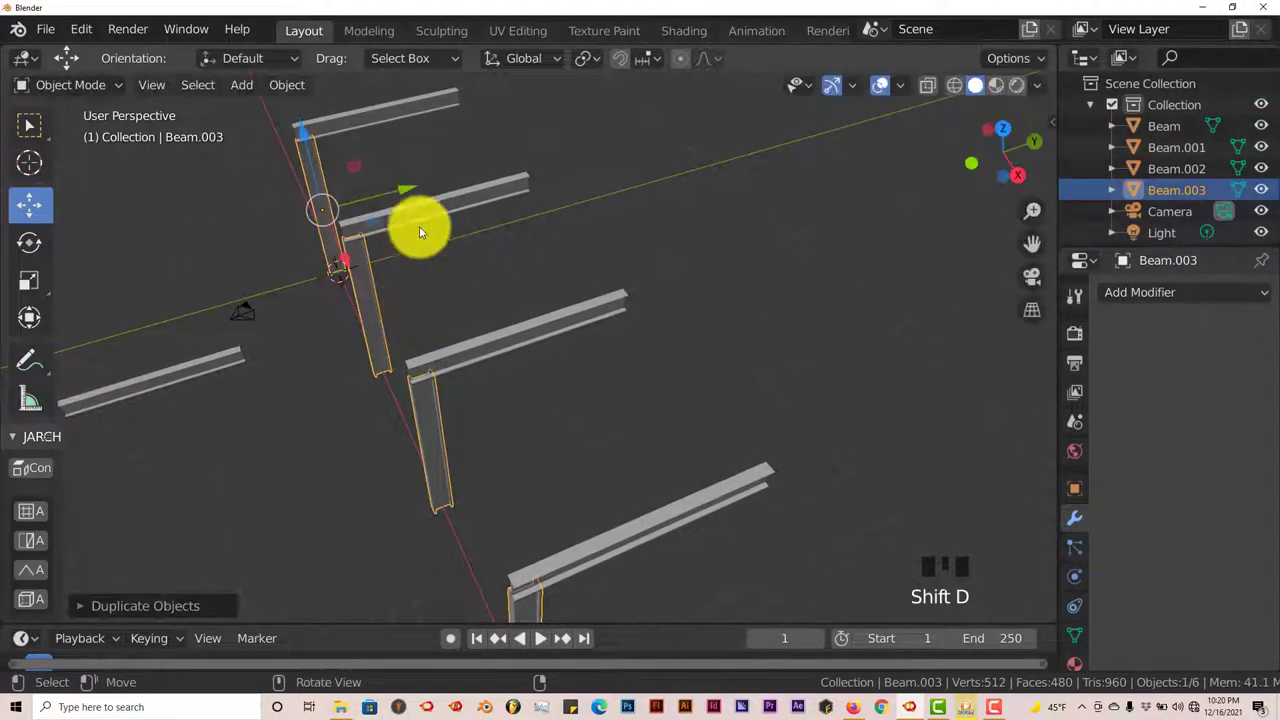
{"action": "left_click_drag", "start_coordinate": [399, 187], "coordinate": [543, 171]}
{"action": "middle_click_drag", "start_coordinate": [543, 171], "coordinate": [509, 320]}
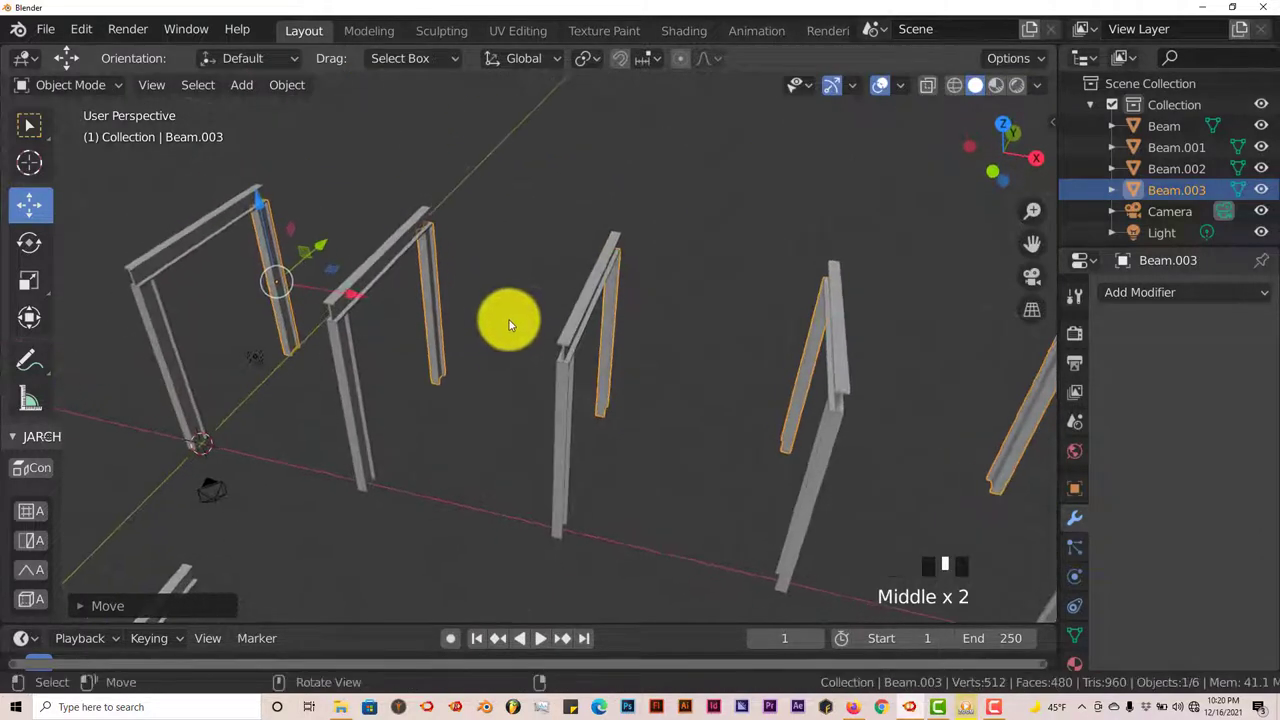
{"action": "scroll", "coordinate": [487, 363], "scroll_direction": "down", "scroll_amount": 2}
{"action": "scroll", "coordinate": [470, 400], "scroll_direction": "down", "scroll_amount": 1}
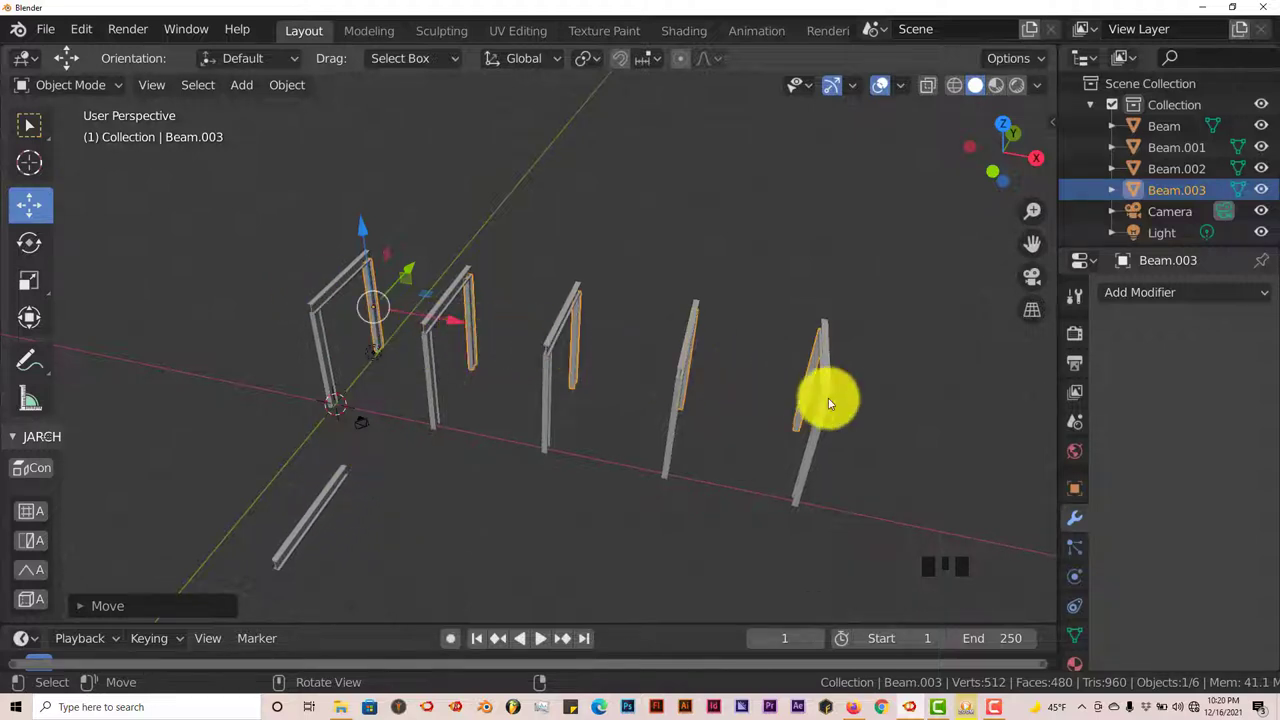
- Raise the spare beam above the columns and move it along Y until it is centred on the X axis between the first two columns
{"action": "left_click", "coordinate": [314, 523]}
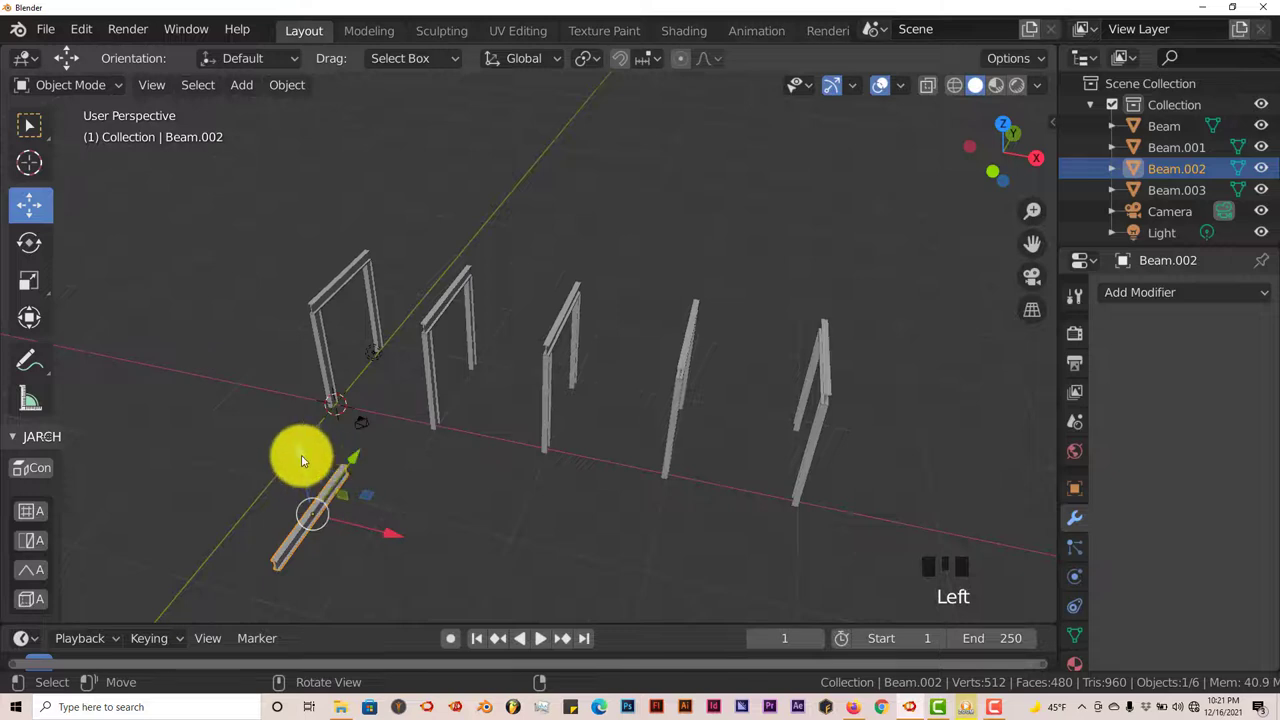
{"action": "left_click_drag", "start_coordinate": [297, 451], "coordinate": [270, 292]}
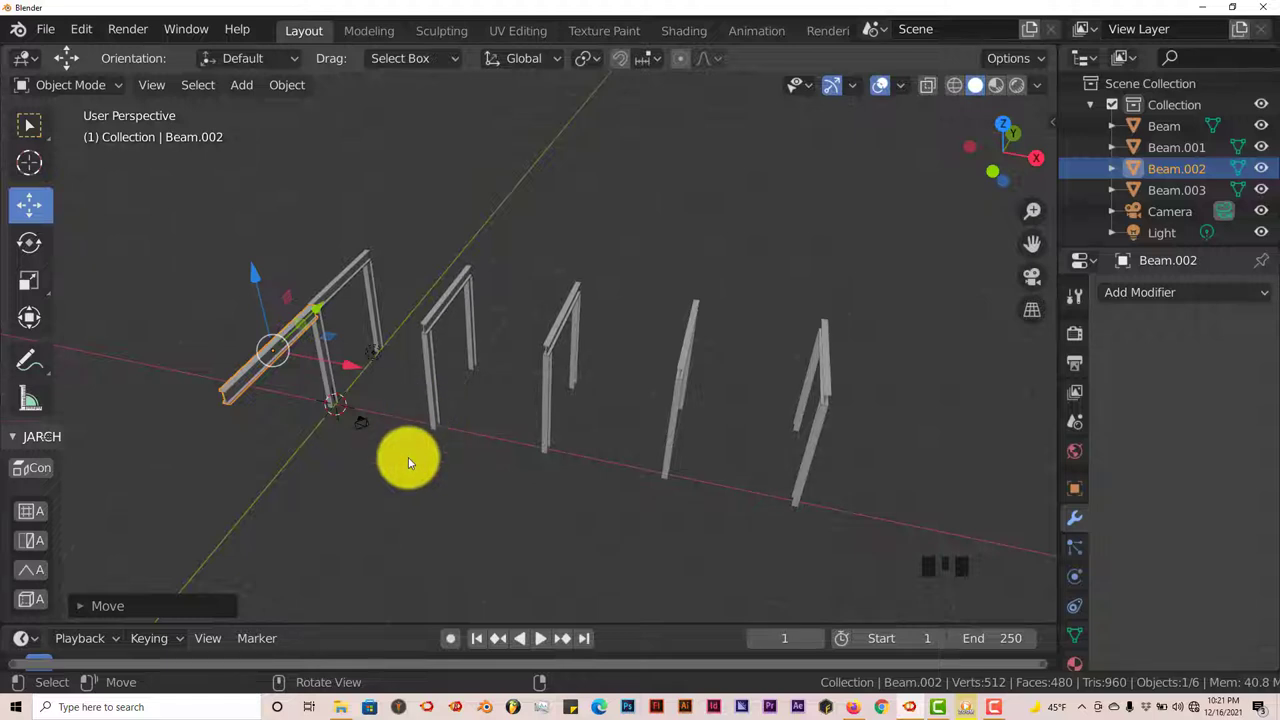
{"action": "key", "text": "KP_7"}
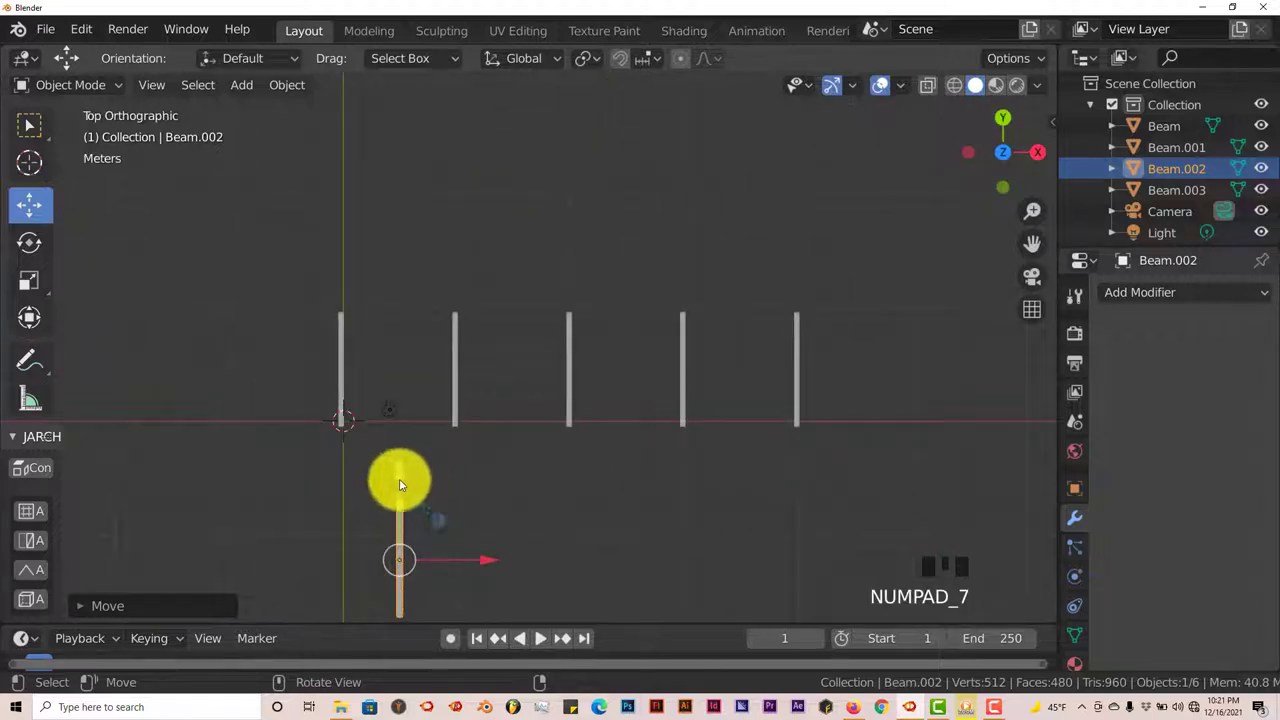
{"action": "left_click_drag", "start_coordinate": [399, 485], "coordinate": [383, 348]}
{"action": "scroll", "coordinate": [483, 471], "scroll_direction": "up", "scroll_amount": 2}
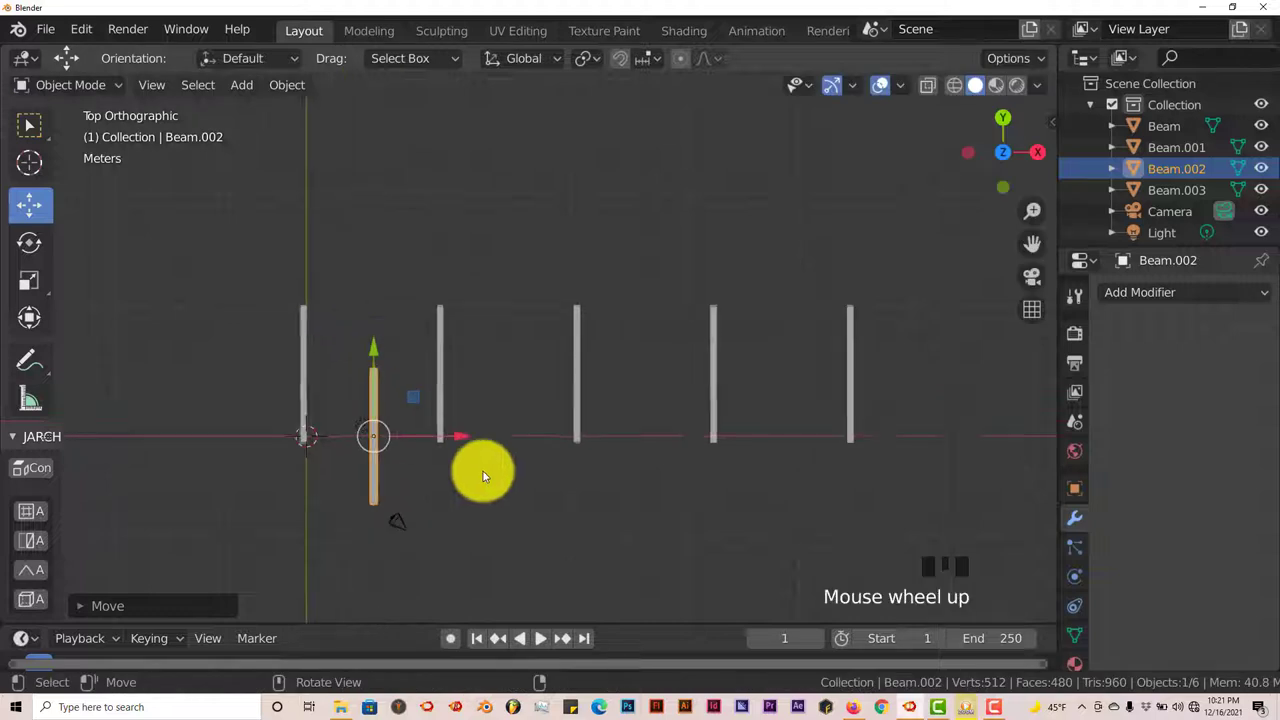
{"action": "middle_click_drag", "start_coordinate": [459, 485], "coordinate": [516, 485], "text": "shift"}
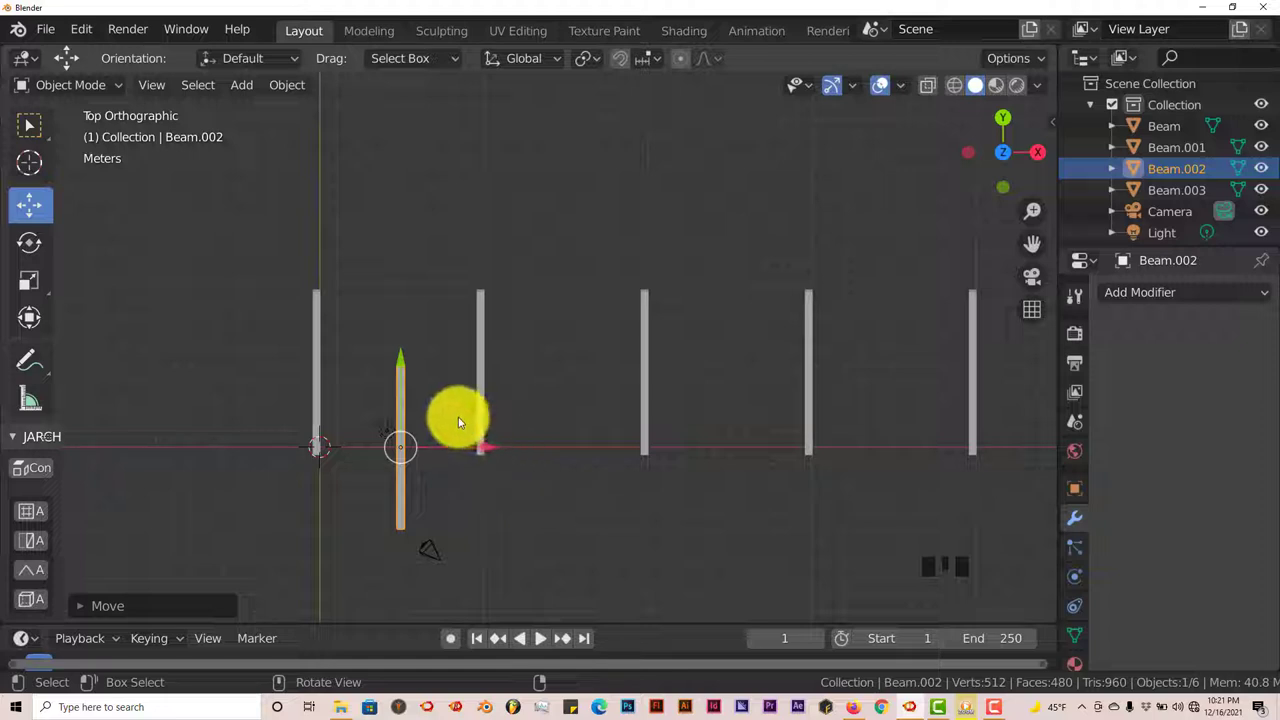
{"action": "type", "text": "rx"}
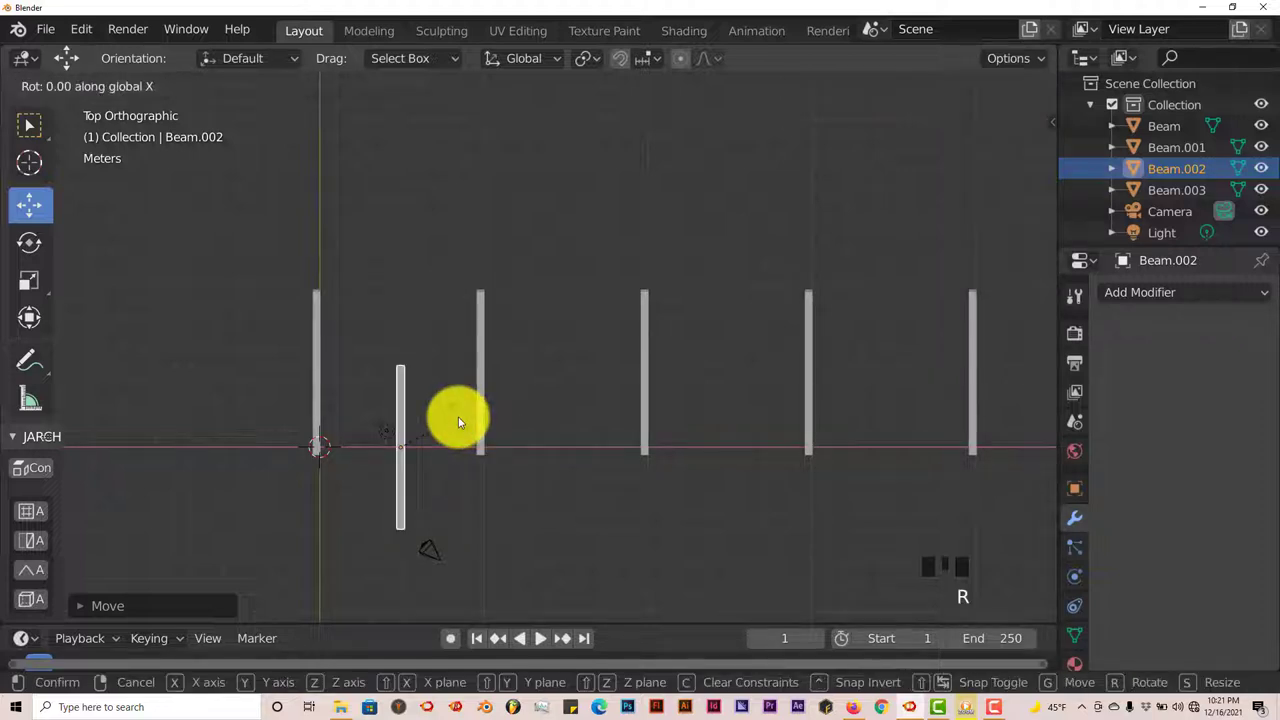
{"action": "type", "text": "90"}
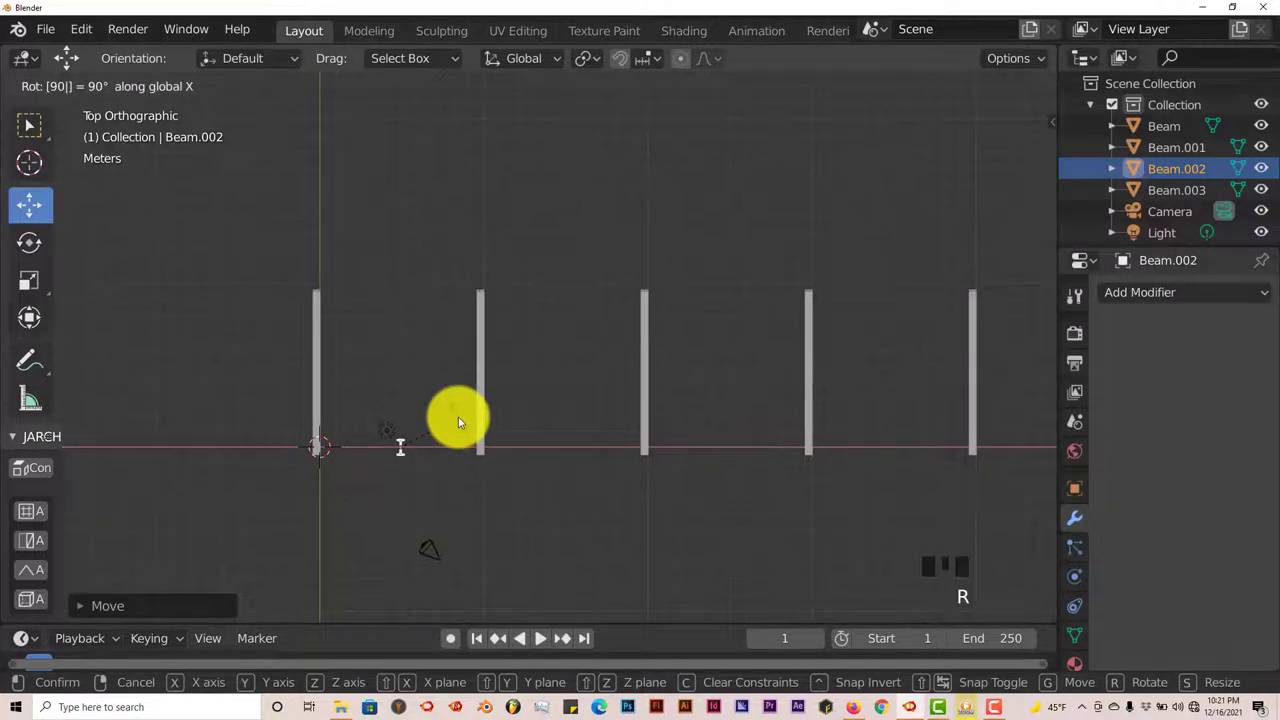
{"action": "key", "text": "Return"}
{"action": "scroll", "coordinate": [452, 437], "scroll_direction": "up", "scroll_amount": 2}
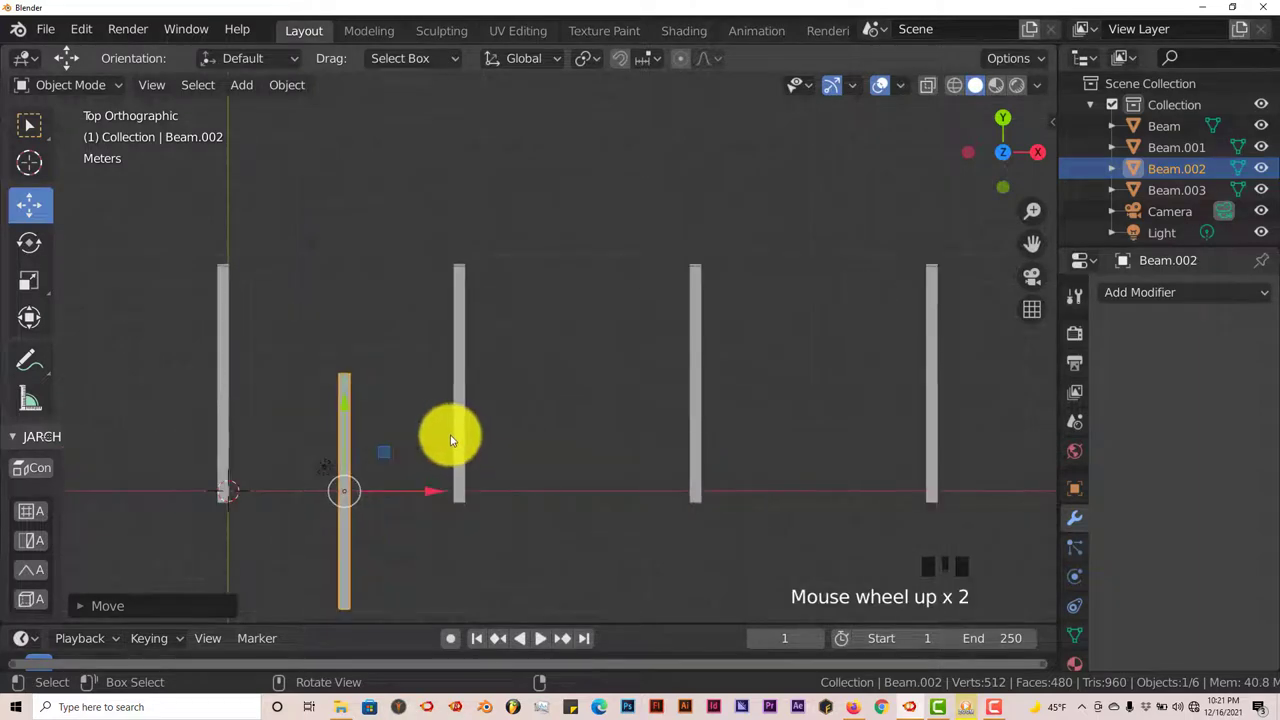
{"action": "middle_click_drag", "start_coordinate": [451, 451], "coordinate": [474, 386], "text": "shift"}
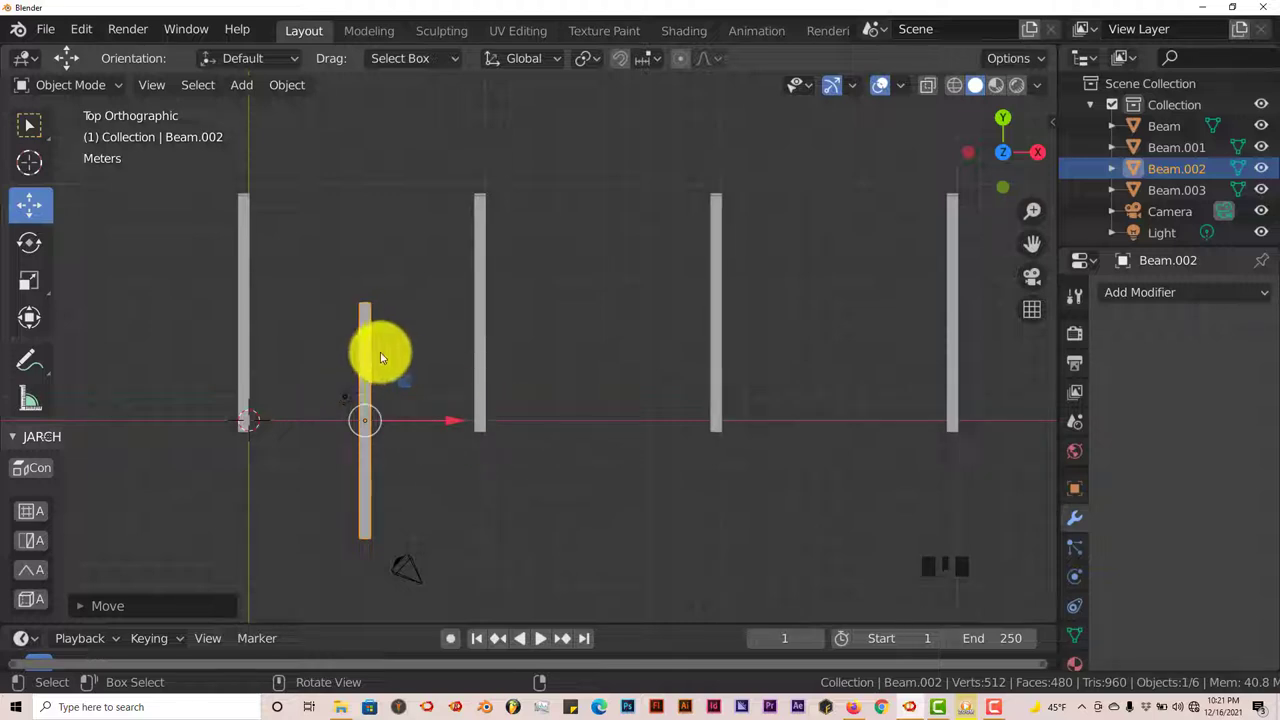
{"action": "key", "text": "r"}
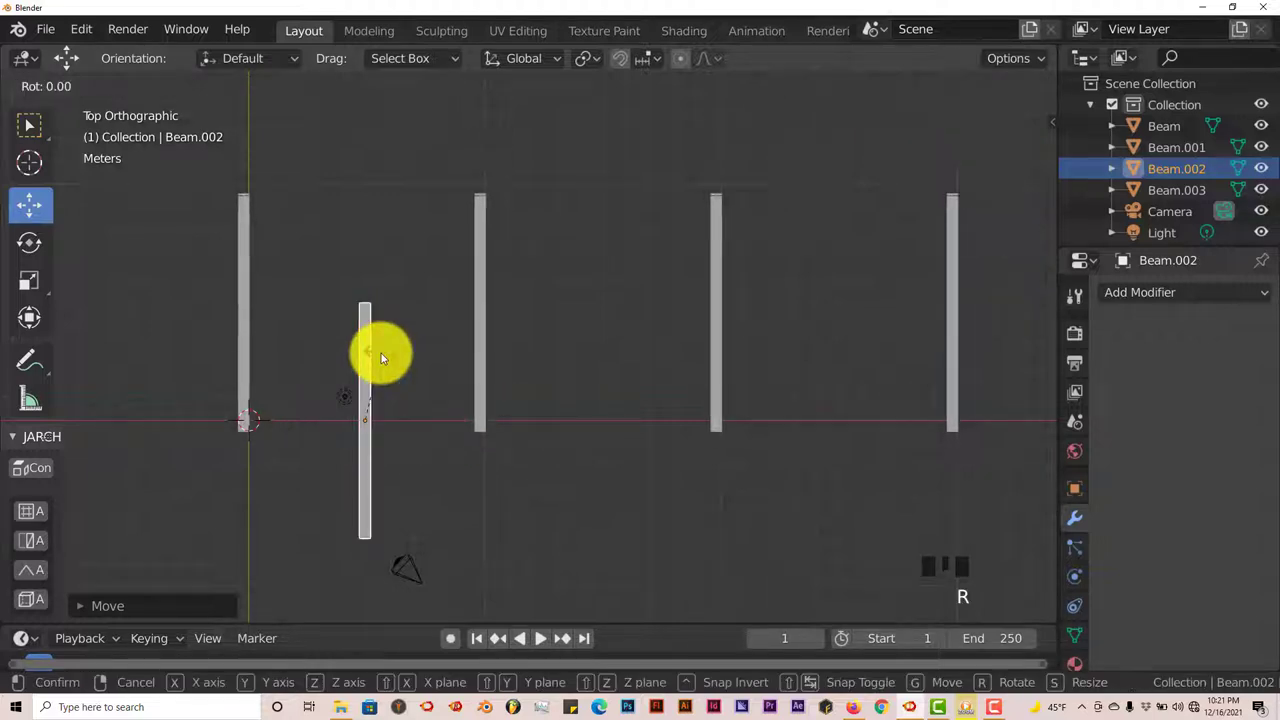
{"action": "key", "text": "y"}
{"action": "key", "text": "9"}
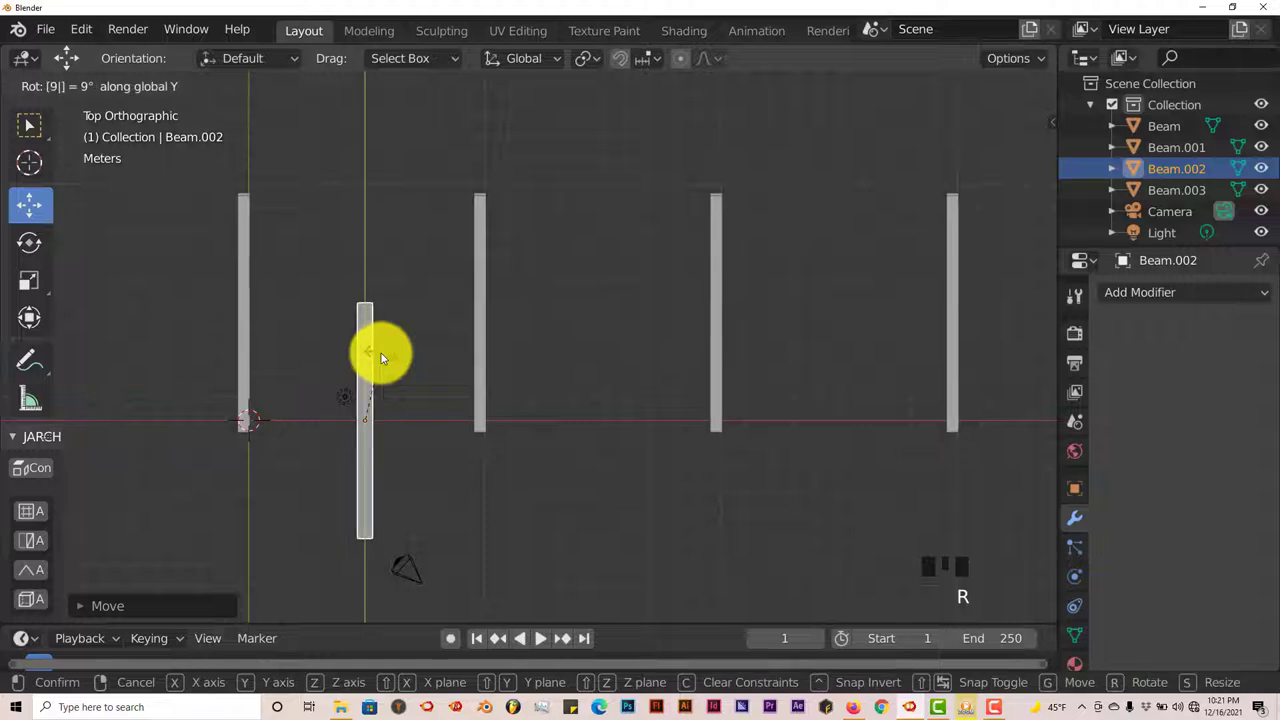
{"action": "key", "text": "0"}
{"action": "key", "text": "Escape"}
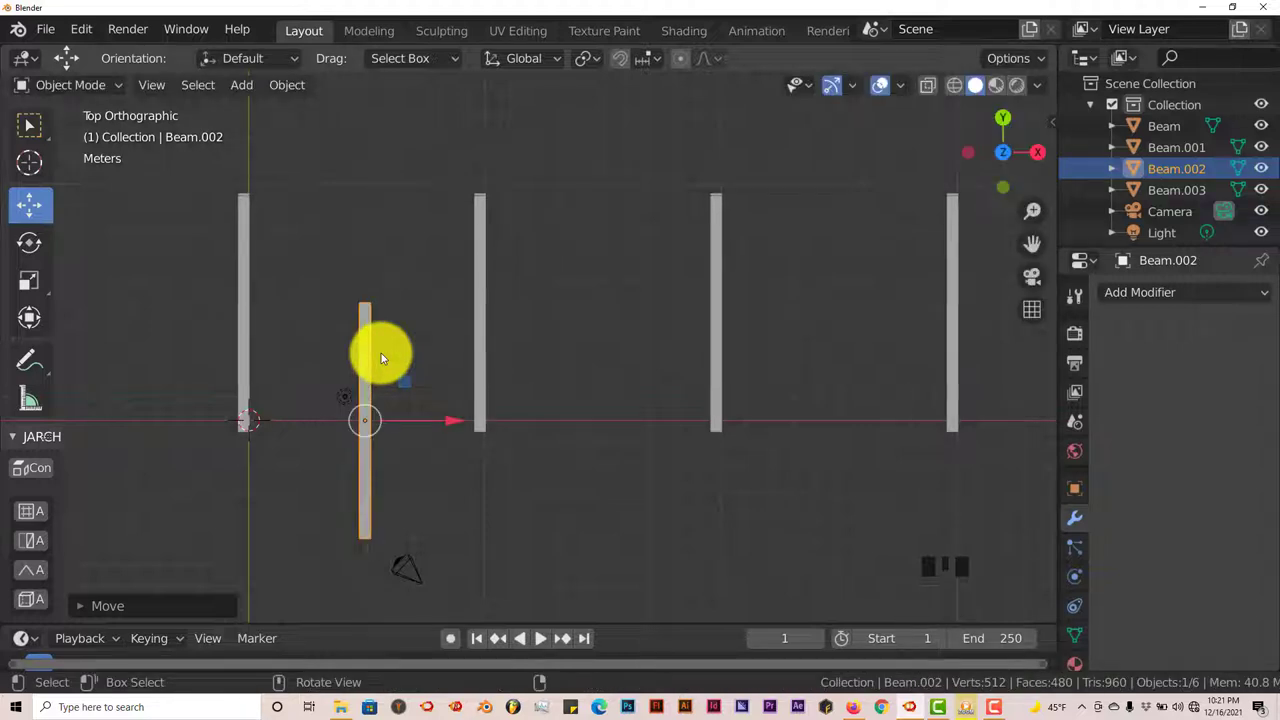
- Rotate the spare beam 90 degrees around the global Z axis so it spans the first two columns
{"action": "key", "text": "r"}
{"action": "key", "text": "z"}
{"action": "key", "text": "9"}
{"action": "key", "text": "0"}
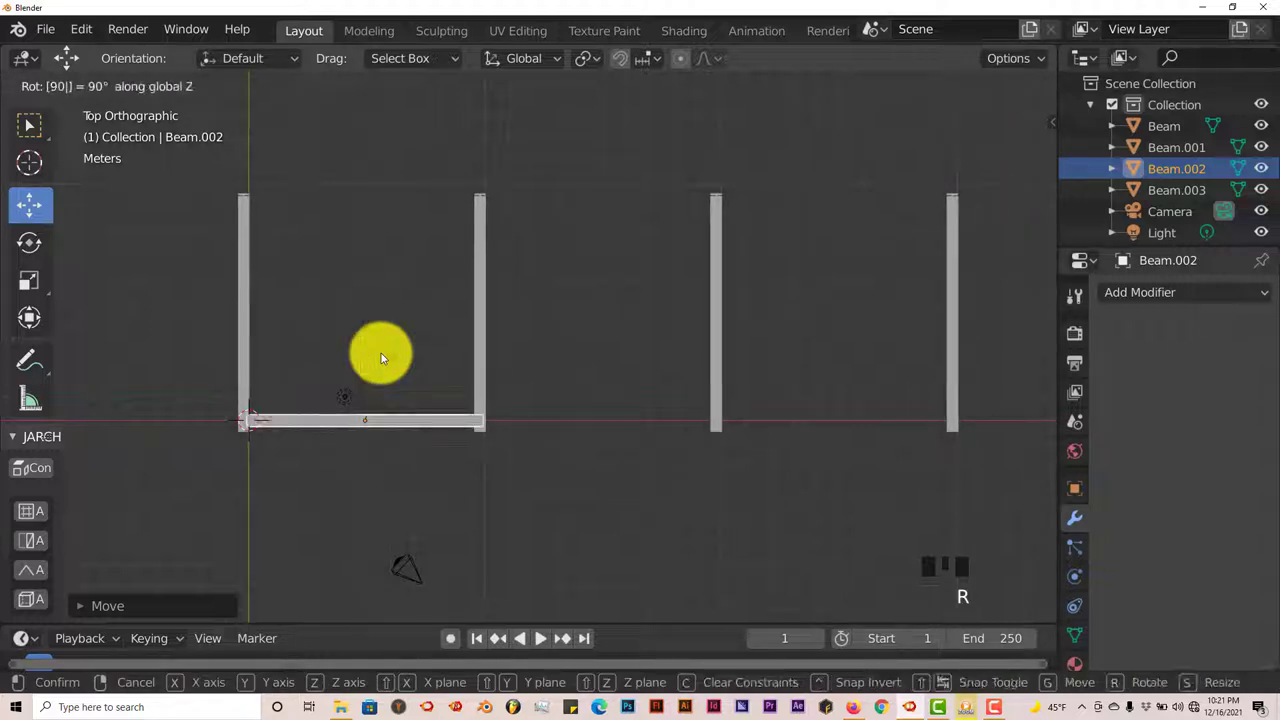
{"action": "key", "text": "Return"}
- Nudge the rotated beam along X and Y so it lines up with the near ends of the first two horizontal beams
{"action": "scroll", "coordinate": [414, 491], "scroll_direction": "up", "scroll_amount": 2}
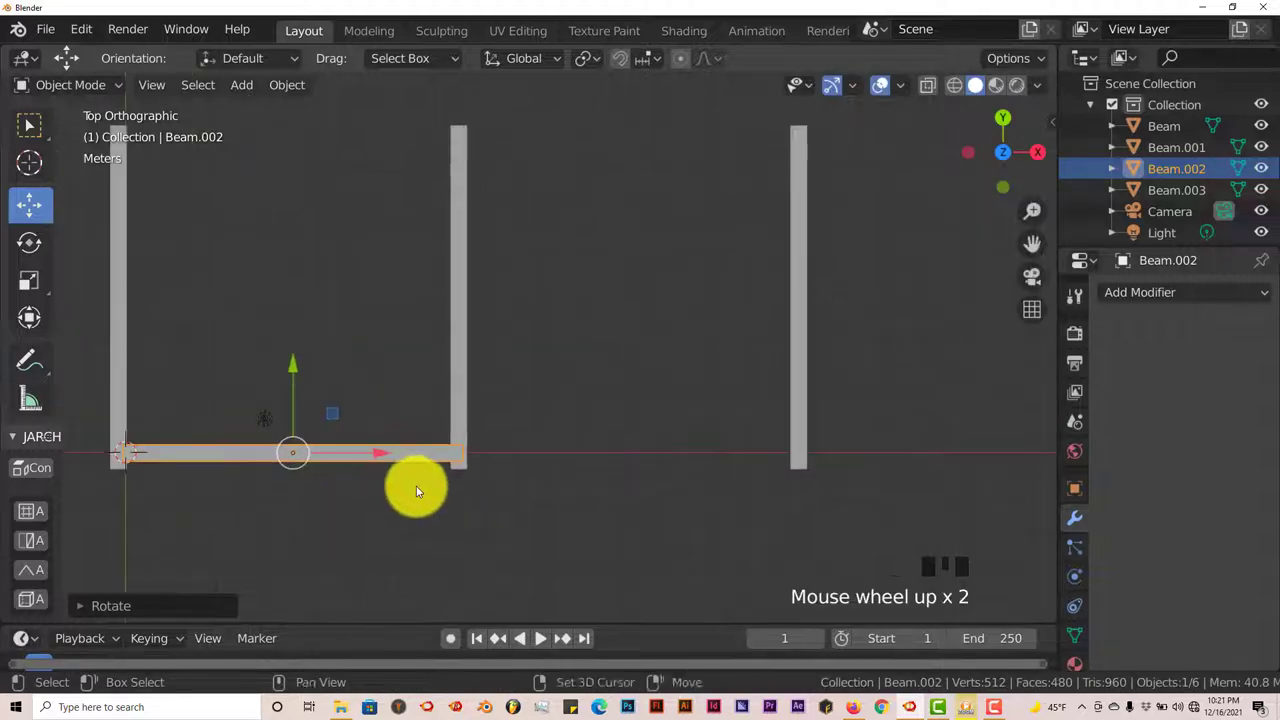
{"action": "middle_click_drag", "start_coordinate": [414, 491], "coordinate": [539, 445], "text": "shift"}
{"action": "left_click_drag", "start_coordinate": [500, 406], "coordinate": [494, 410]}
{"action": "left_click_drag", "start_coordinate": [409, 320], "coordinate": [409, 325]}
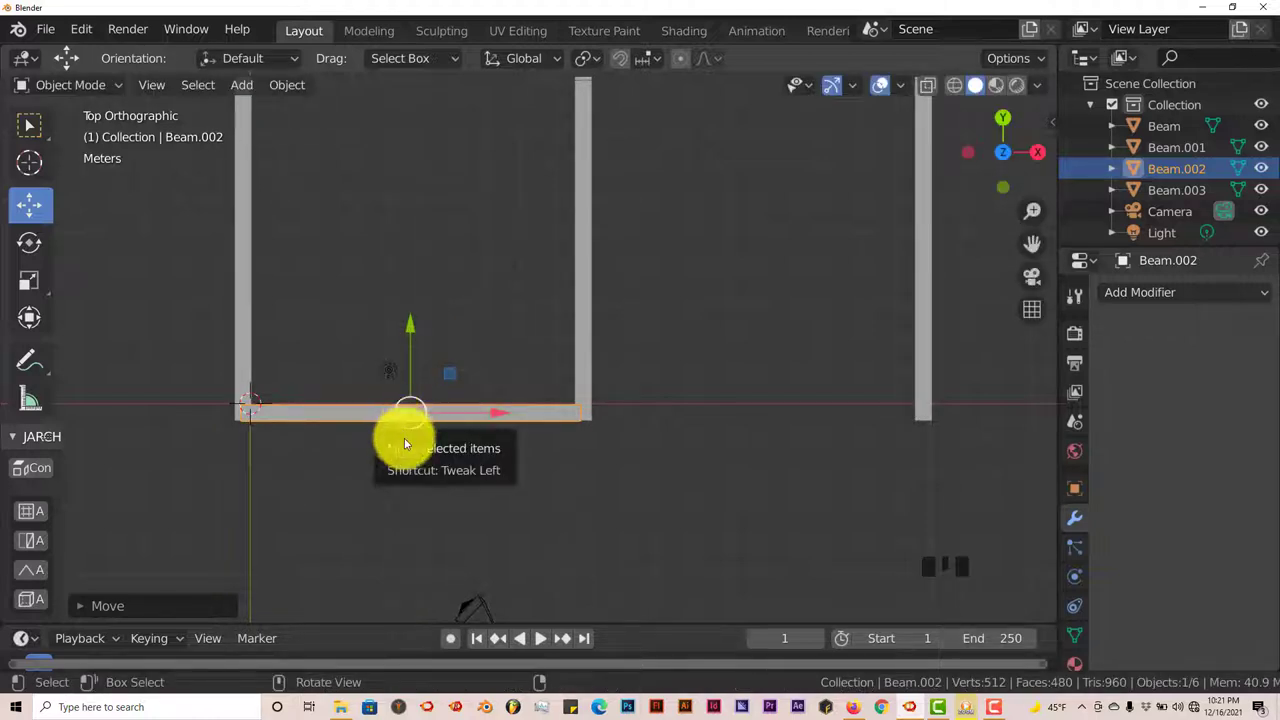
- Lower the rotated beam along the Z axis until its underside rests on top of the first two columns
{"action": "key", "text": "KP_1"}
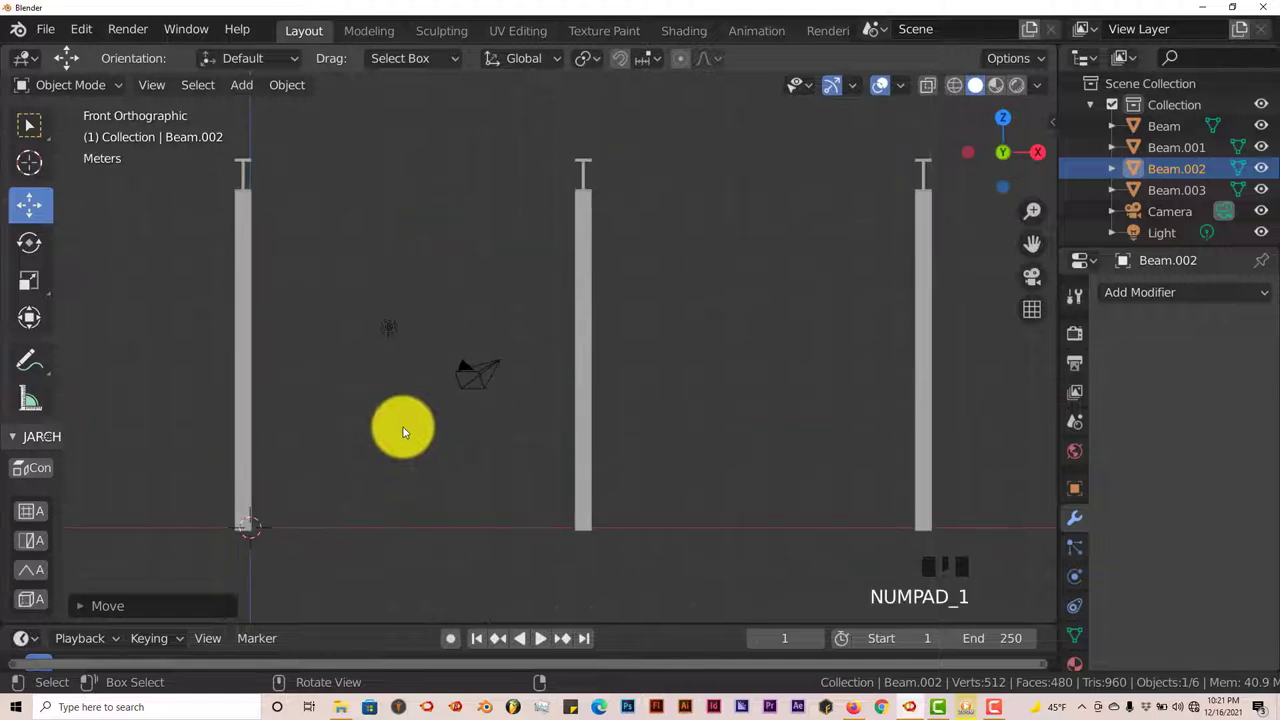
{"action": "scroll", "coordinate": [403, 428], "scroll_direction": "down", "scroll_amount": 4}
{"action": "scroll", "coordinate": [395, 392], "scroll_direction": "up", "scroll_amount": 1}
{"action": "middle_click_drag", "start_coordinate": [393, 388], "coordinate": [390, 456], "text": "shift"}
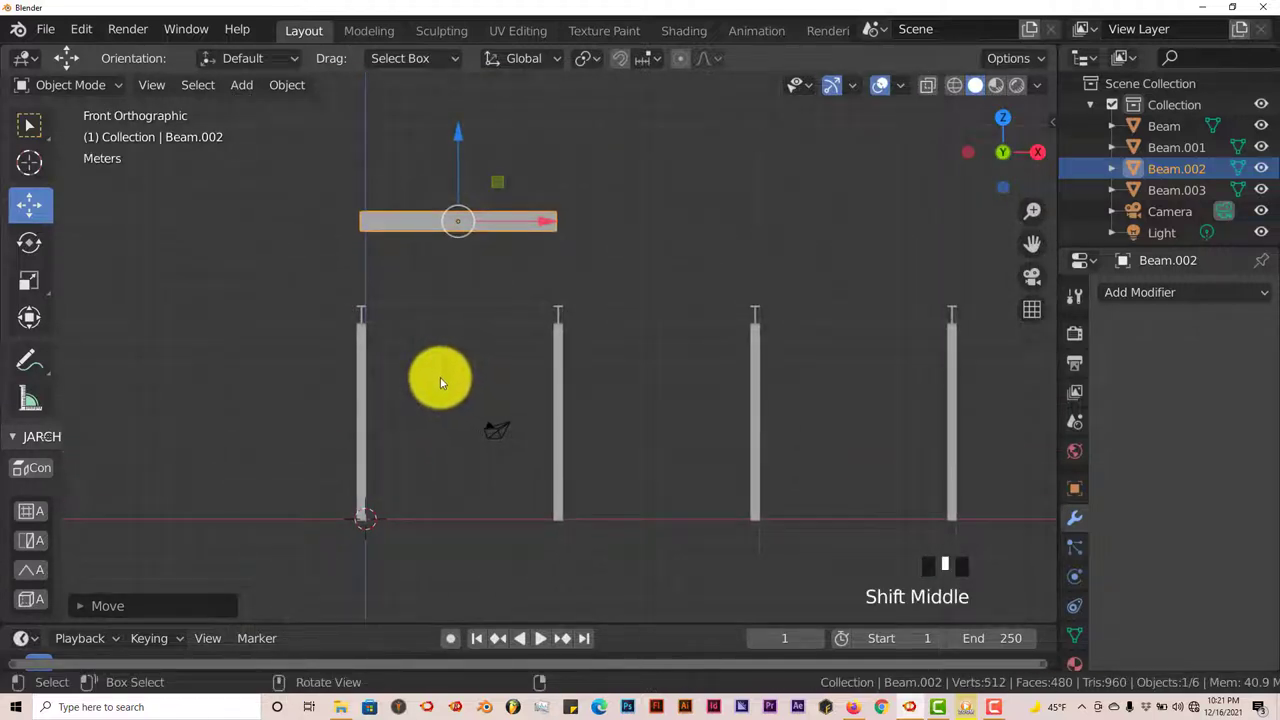
{"action": "left_click_drag", "start_coordinate": [458, 135], "coordinate": [441, 229]}
{"action": "scroll", "coordinate": [407, 391], "scroll_direction": "up", "scroll_amount": 4}
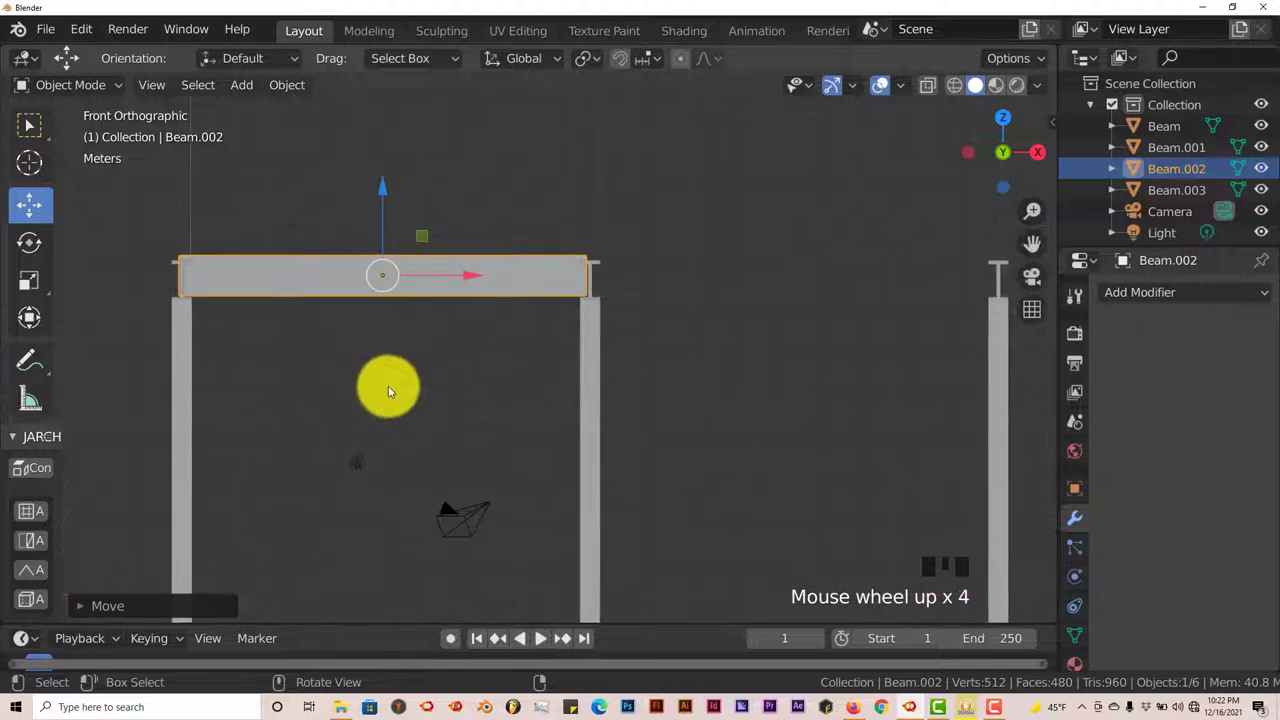
{"action": "middle_click_drag", "start_coordinate": [388, 386], "coordinate": [486, 409], "text": "shift"}
{"action": "scroll", "coordinate": [340, 374], "scroll_direction": "up", "scroll_amount": 2}
{"action": "middle_click_drag", "start_coordinate": [340, 374], "coordinate": [351, 394], "text": "shift"}
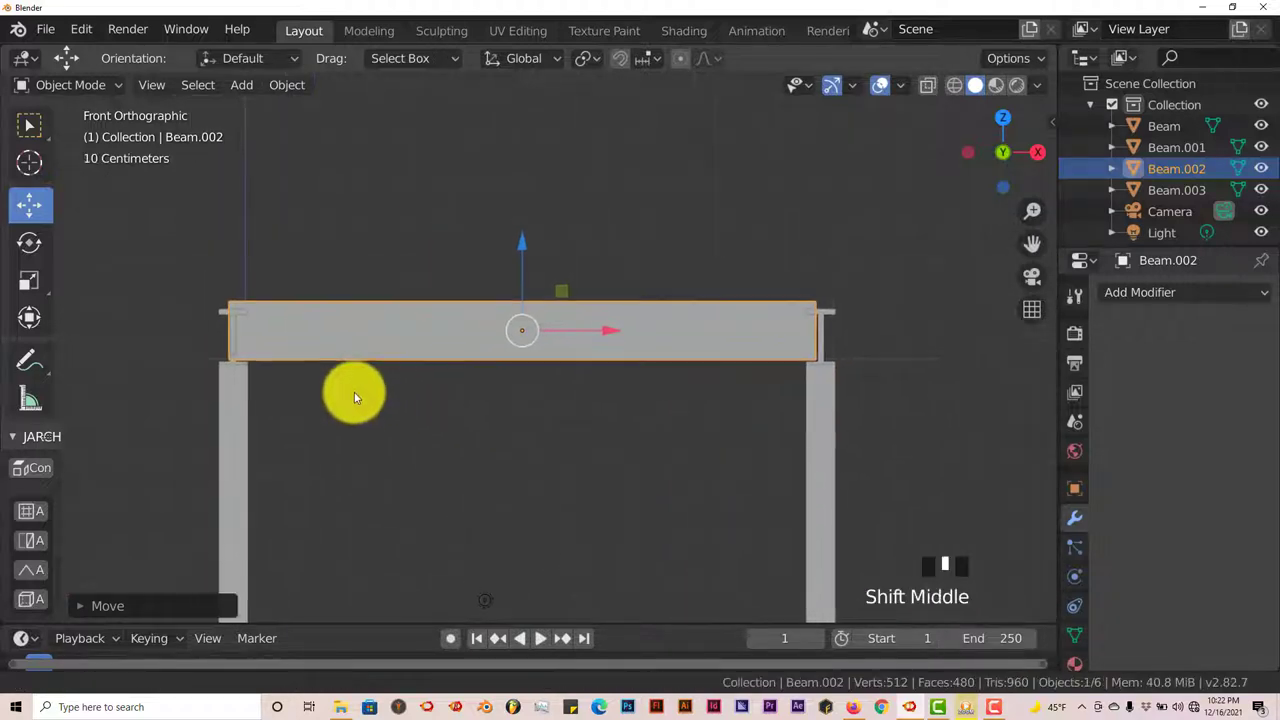
{"action": "left_click_drag", "start_coordinate": [523, 263], "coordinate": [523, 264]}
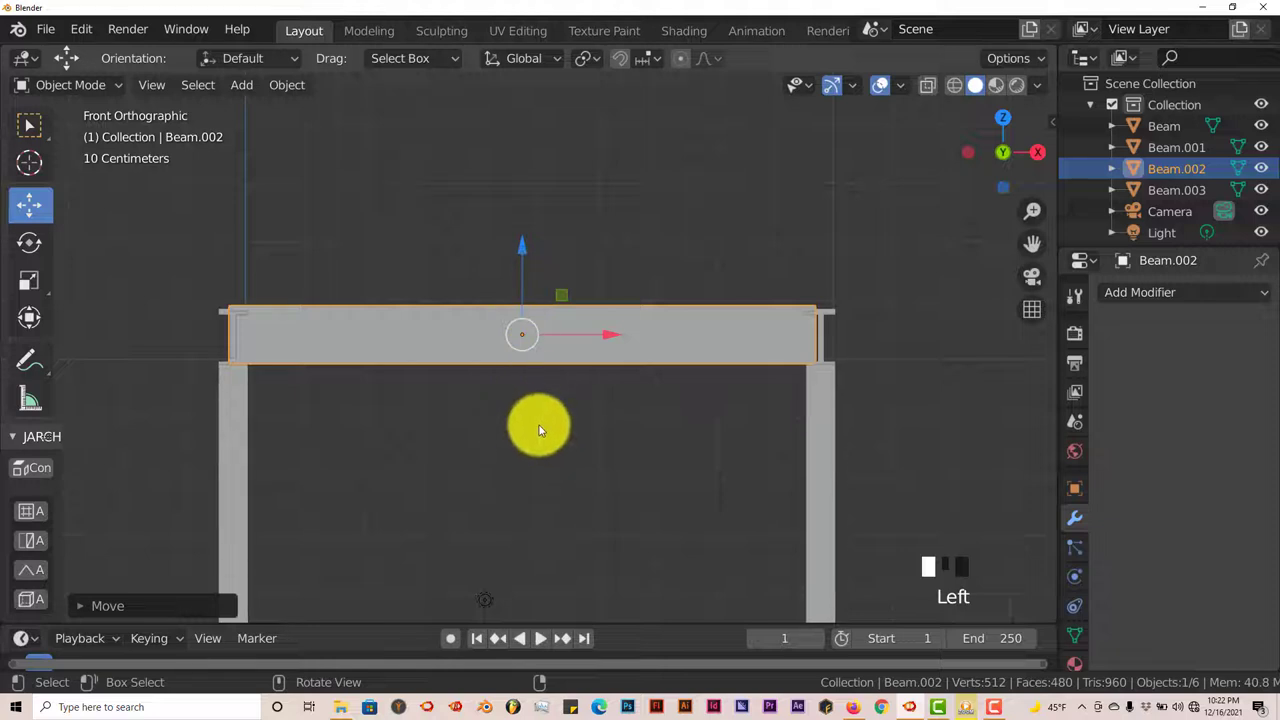
- Check the rotated beam's alignment with the column row from above and add an Array modifier to it
{"action": "key", "text": "KP_7"}
{"action": "scroll", "coordinate": [527, 440], "scroll_direction": "down", "scroll_amount": 2}
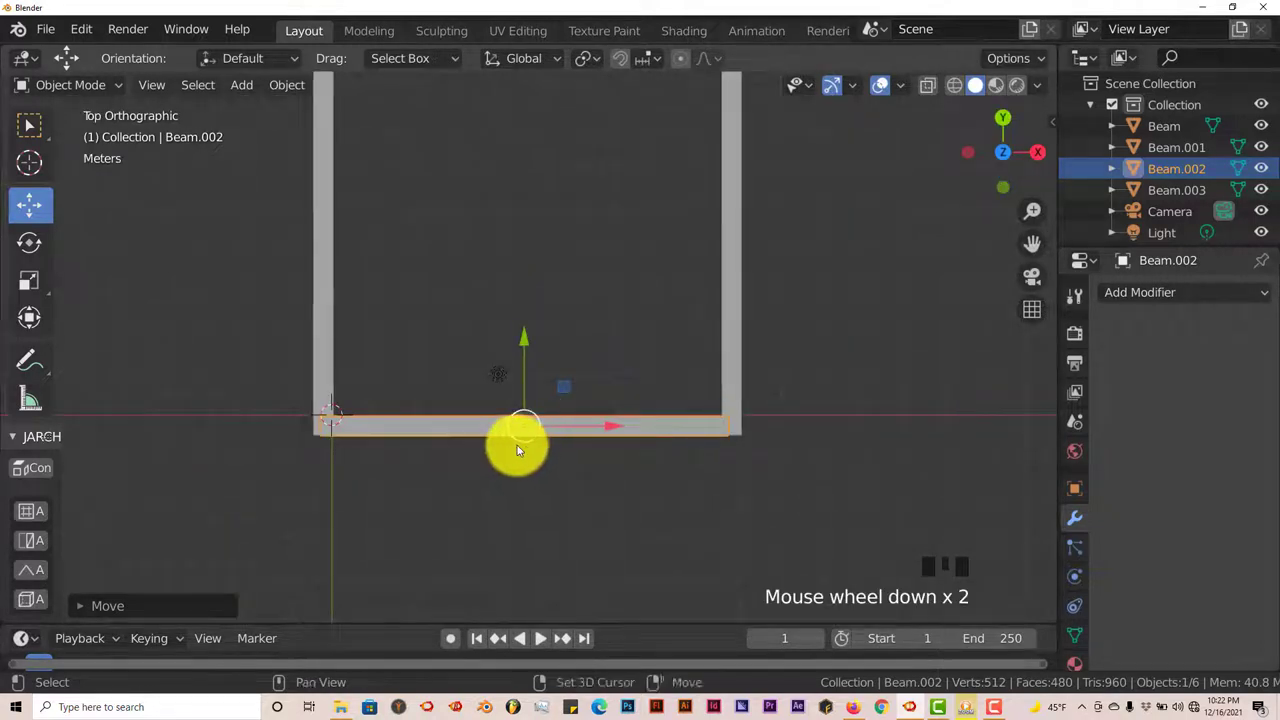
{"action": "middle_click_drag", "start_coordinate": [517, 445], "coordinate": [337, 343], "text": "shift"}
{"action": "scroll", "coordinate": [437, 423], "scroll_direction": "down", "scroll_amount": 1}
{"action": "middle_click_drag", "start_coordinate": [558, 481], "coordinate": [434, 509], "text": "shift"}
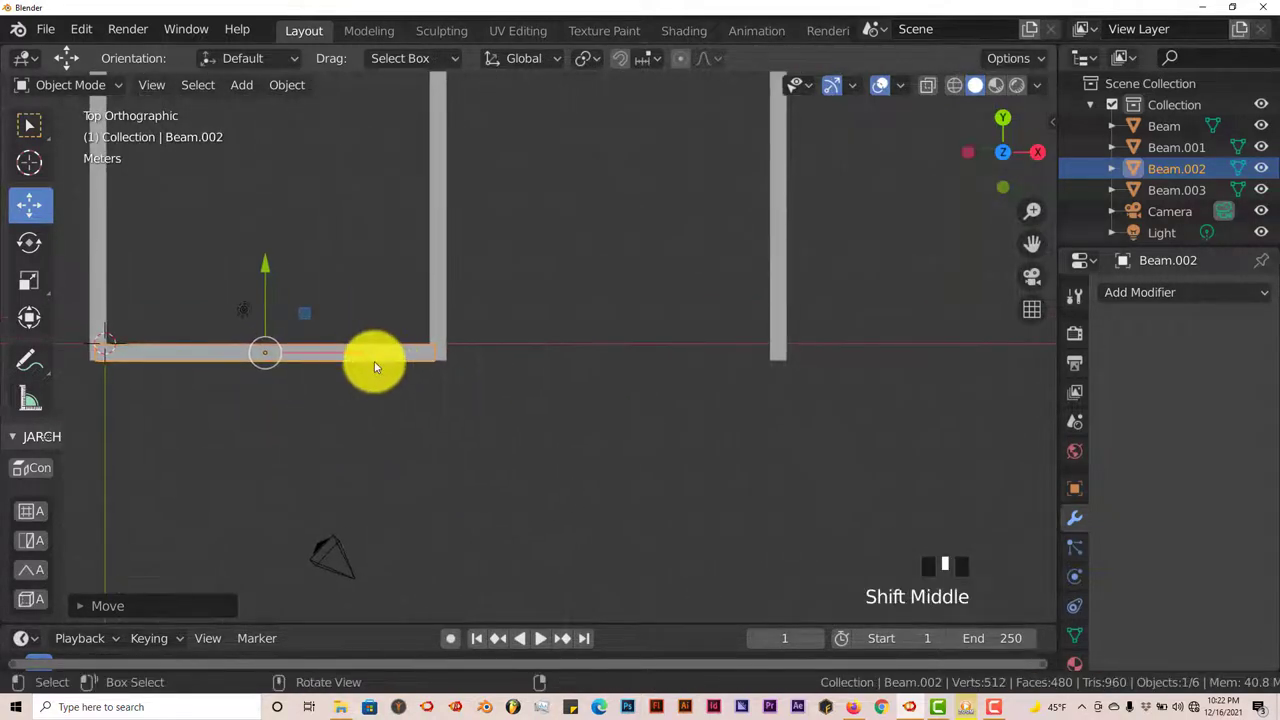
{"action": "scroll", "coordinate": [334, 360], "scroll_direction": "down", "scroll_amount": 1}
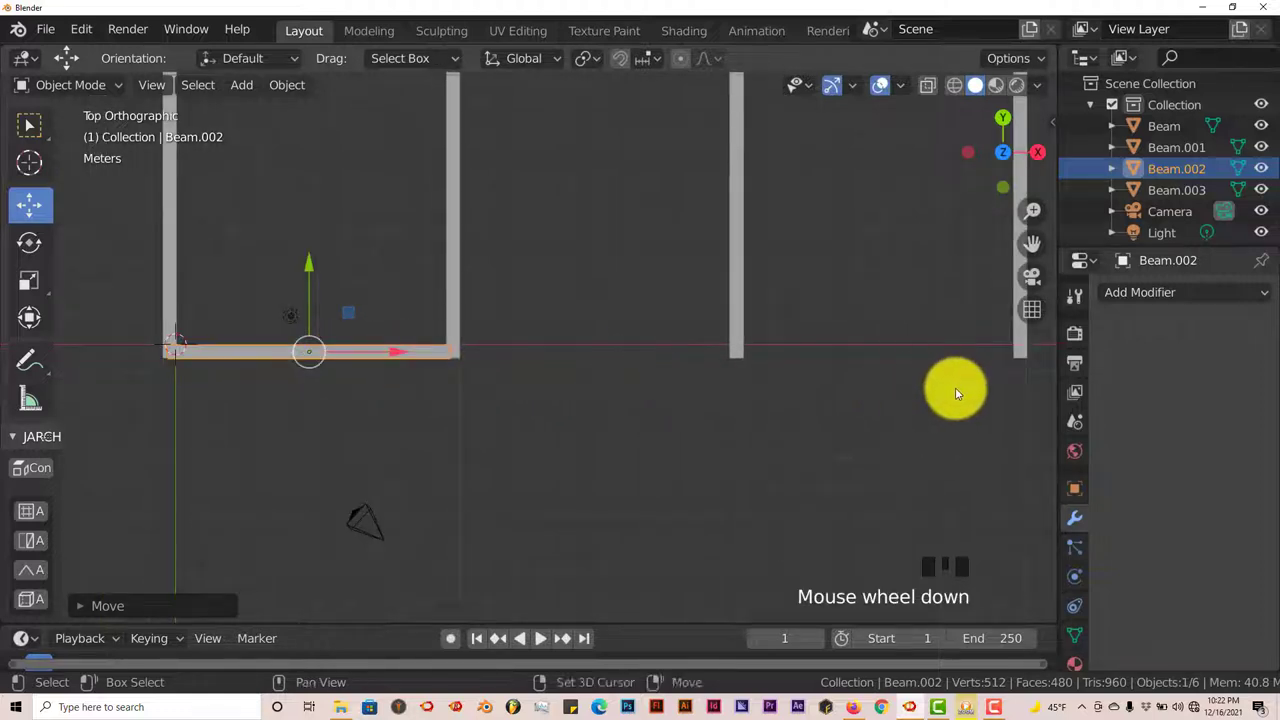
{"action": "middle_click_drag", "start_coordinate": [951, 389], "coordinate": [914, 377], "text": "shift"}
{"action": "middle_click_drag", "start_coordinate": [596, 376], "coordinate": [400, 372], "text": "shift"}
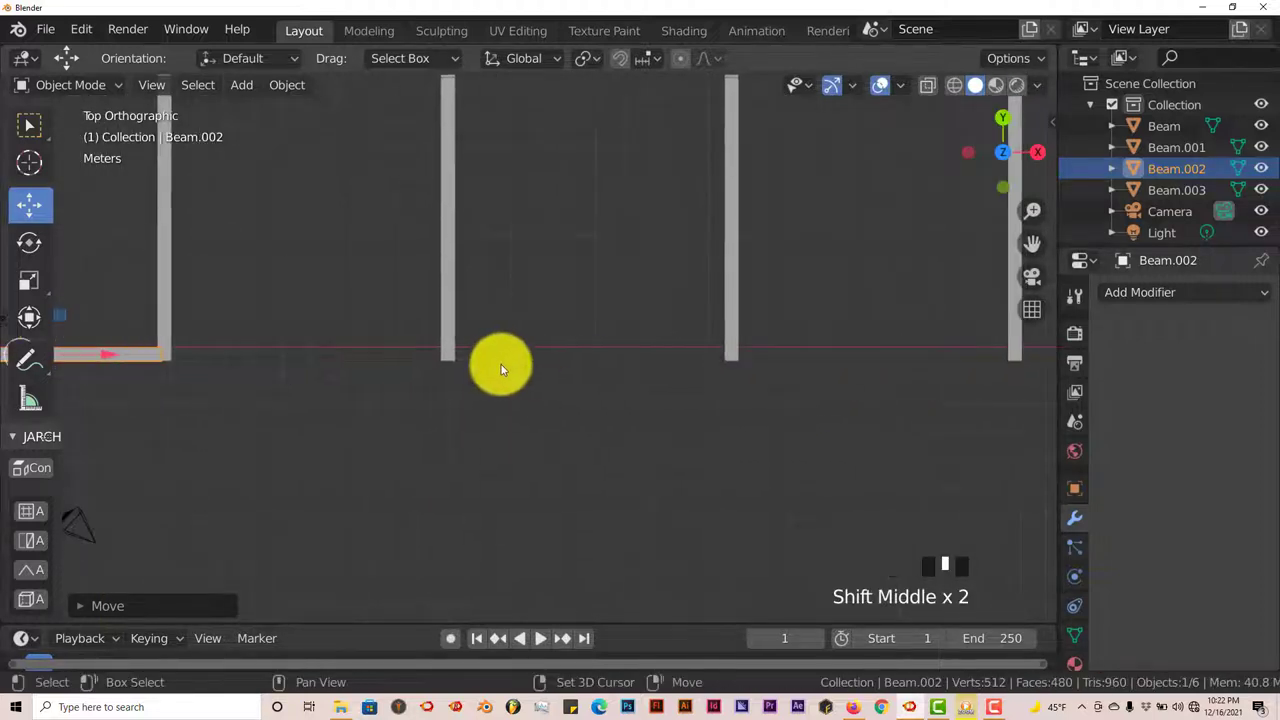
{"action": "middle_click_drag", "start_coordinate": [635, 395], "coordinate": [744, 397], "text": "shift"}
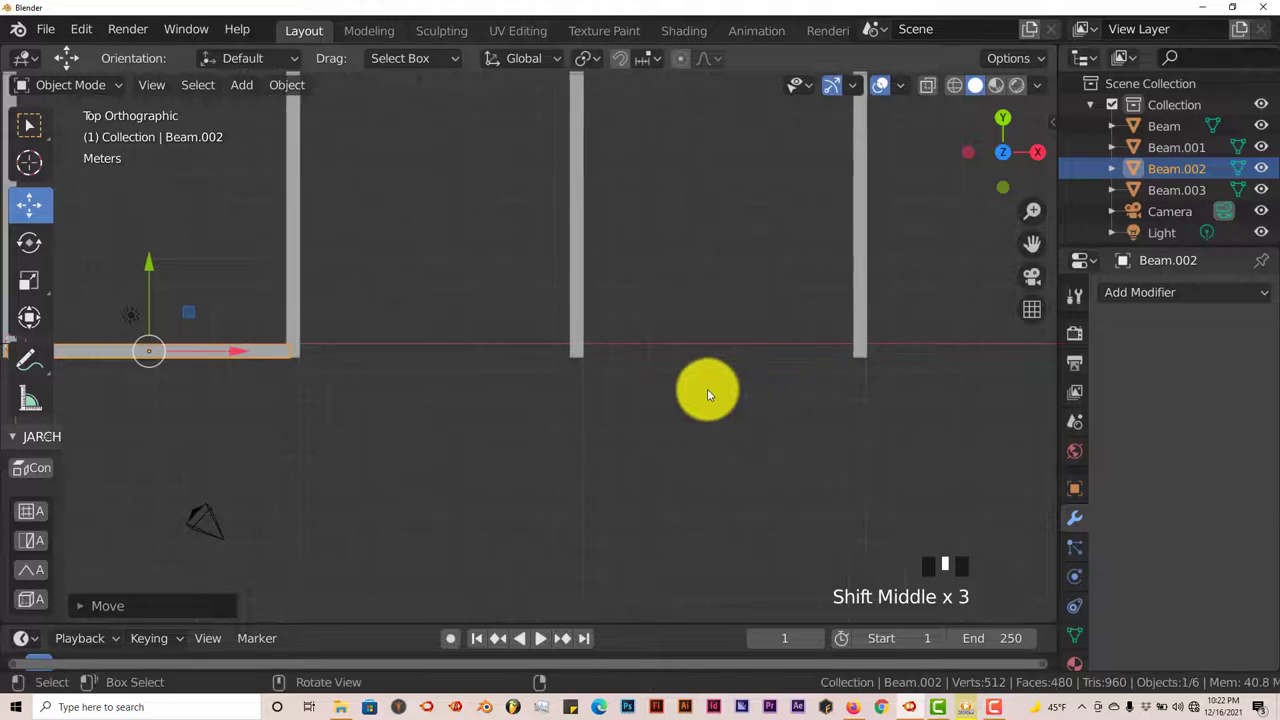
{"action": "left_click", "coordinate": [1149, 294]}
{"action": "left_click", "coordinate": [857, 348]}
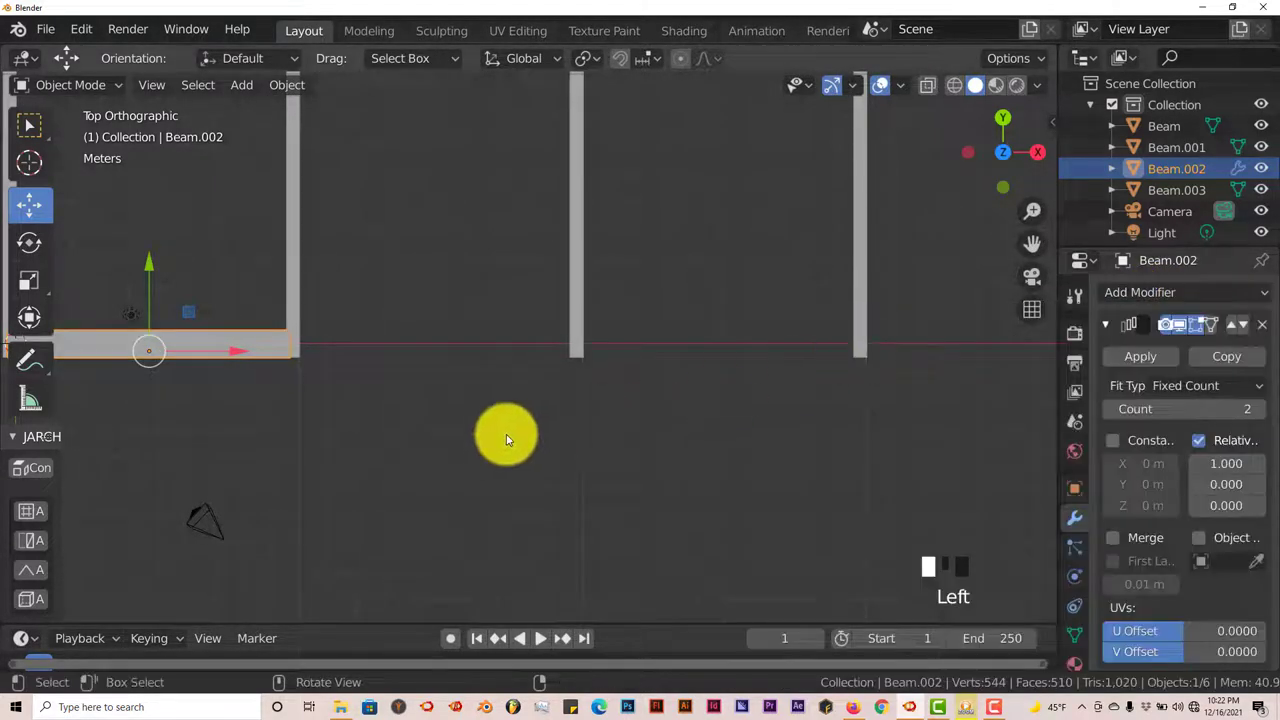
- Try a relative offset of 1 on Y for the rotated beam's array and inspect the copy's placement against the columns
{"action": "middle_click_drag", "start_coordinate": [475, 455], "coordinate": [409, 437], "text": "shift"}
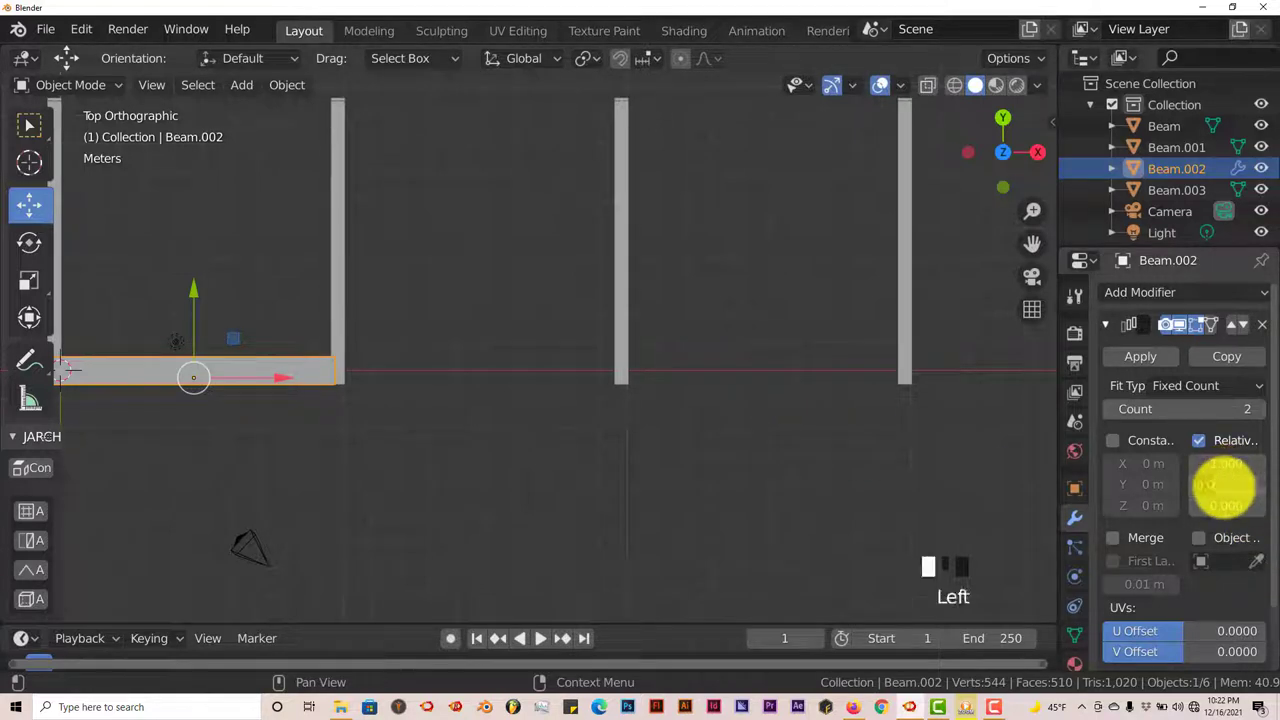
{"action": "left_click", "coordinate": [1223, 486]}
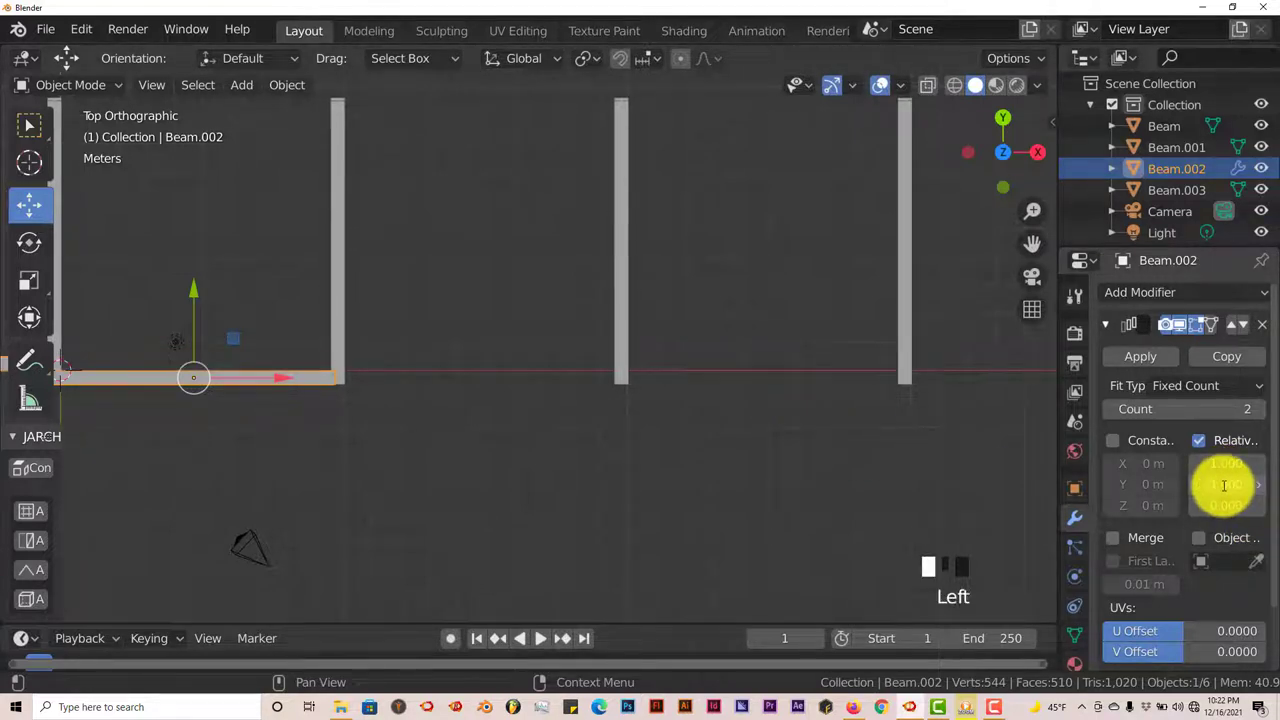
{"action": "middle_click_drag", "start_coordinate": [523, 537], "coordinate": [520, 492]}
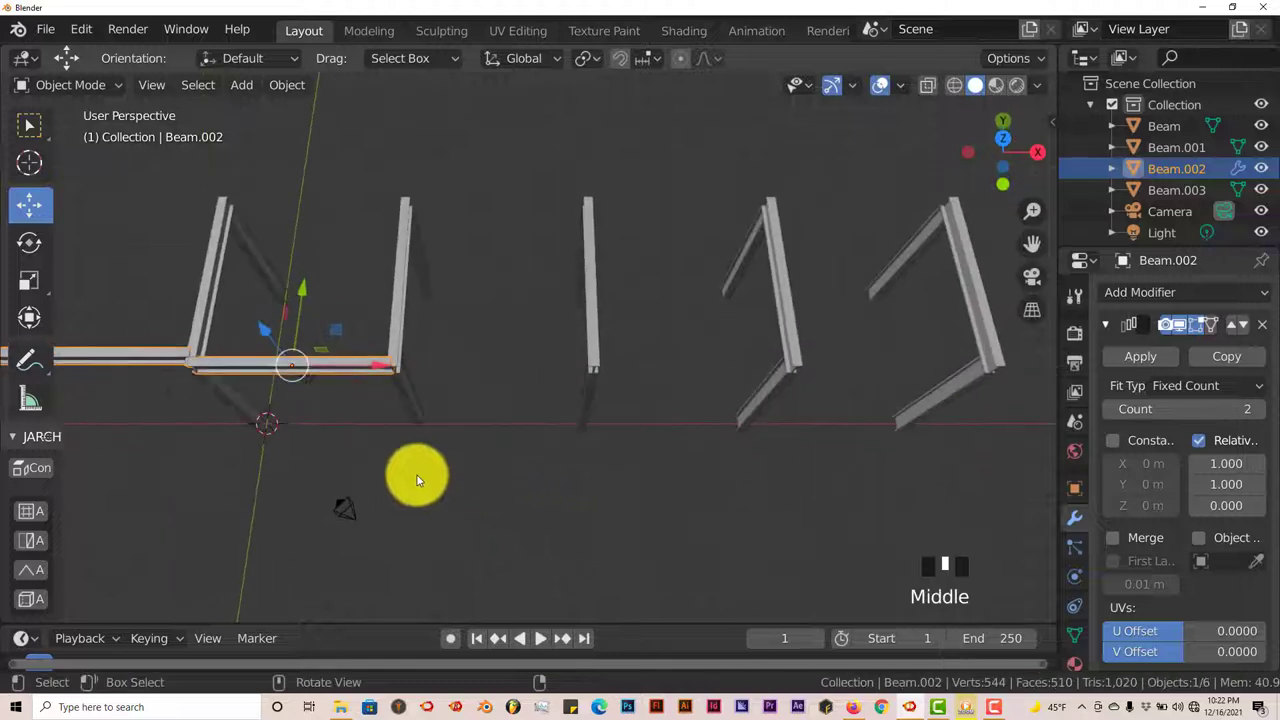
{"action": "middle_click_drag", "start_coordinate": [409, 463], "coordinate": [505, 426], "text": "shift"}
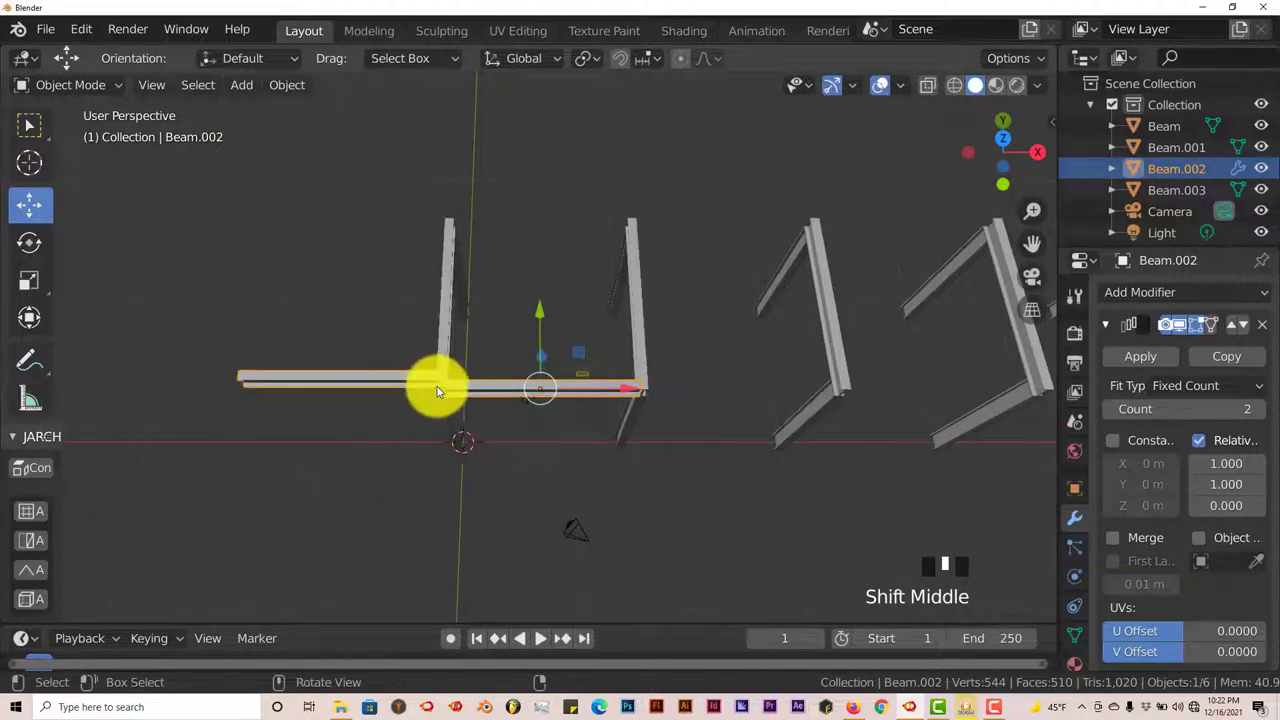
{"action": "middle_click_drag", "start_coordinate": [894, 451], "coordinate": [300, 470], "text": "shift"}
- Set the array's relative offset to 0 on X and -1 on Y so the copies run along the column row
{"action": "left_click", "coordinate": [1199, 440]}
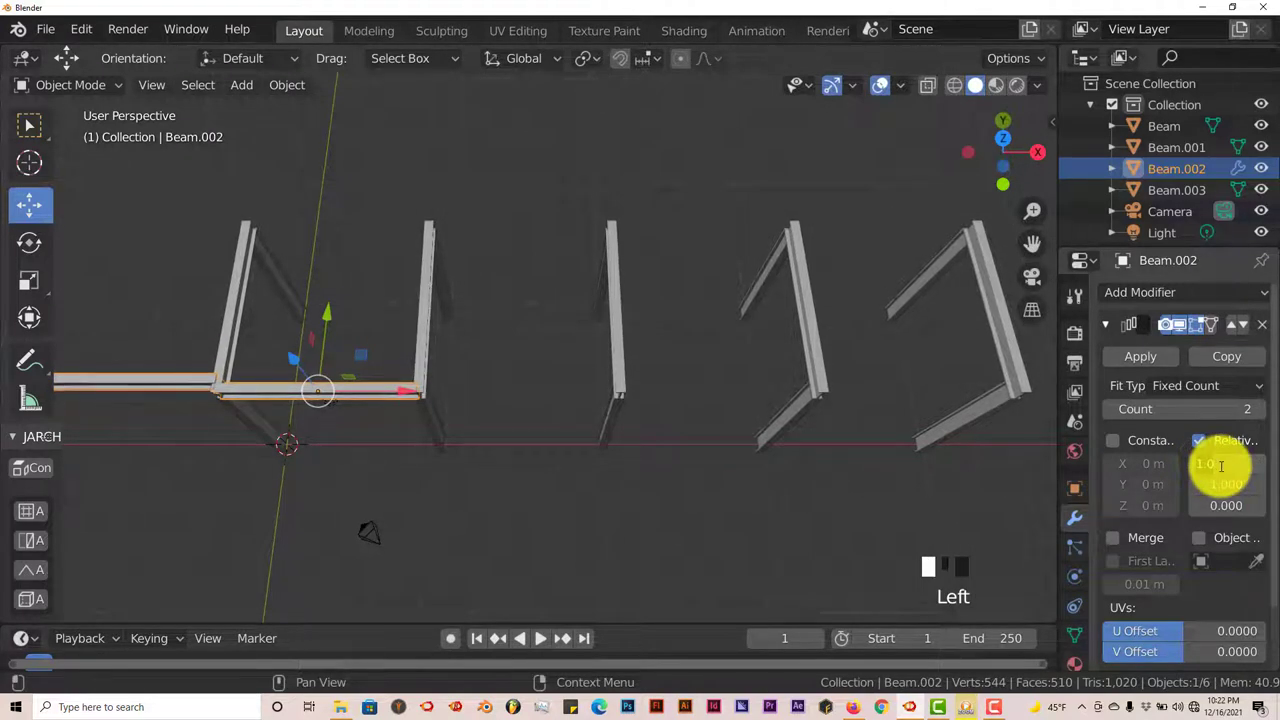
{"action": "type", "text": "0"}
{"action": "key", "text": "Return"}
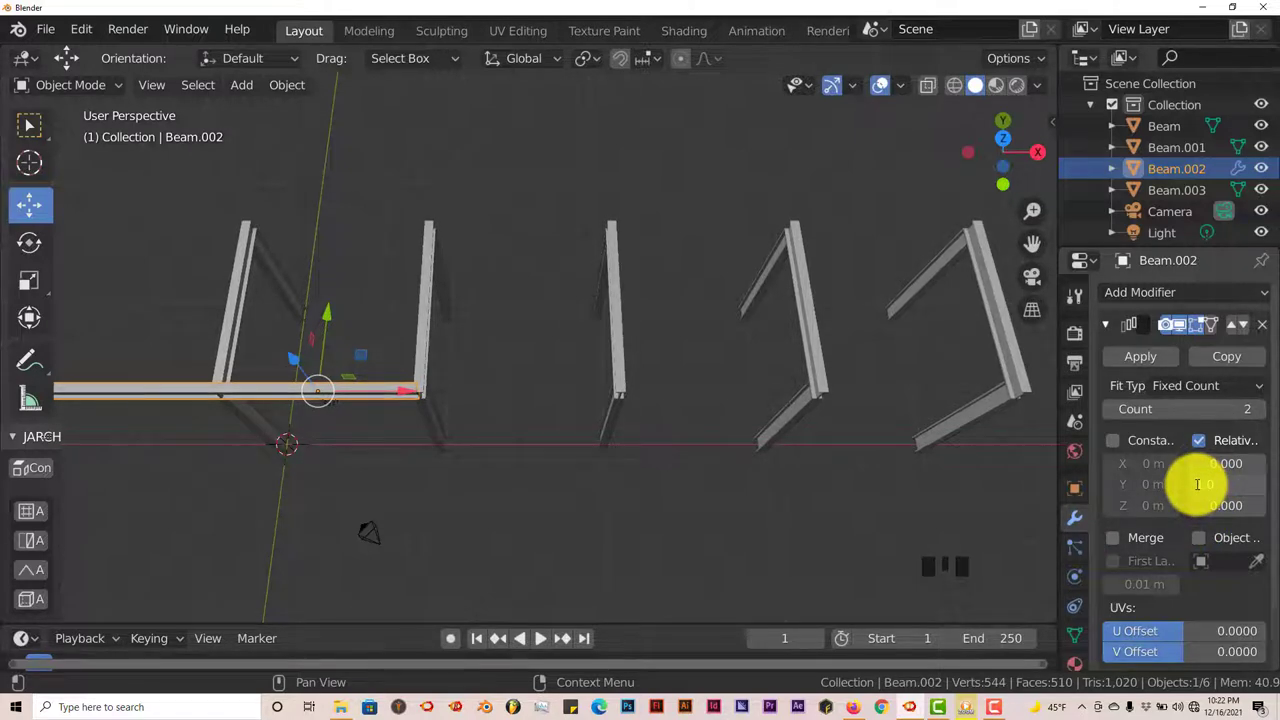
{"action": "type", "text": "-1"}
{"action": "key", "text": "Return"}
- Set the beam array's count to 4 so it spans all five columns, and apply the modifier
{"action": "middle_click_drag", "start_coordinate": [543, 491], "coordinate": [455, 459]}
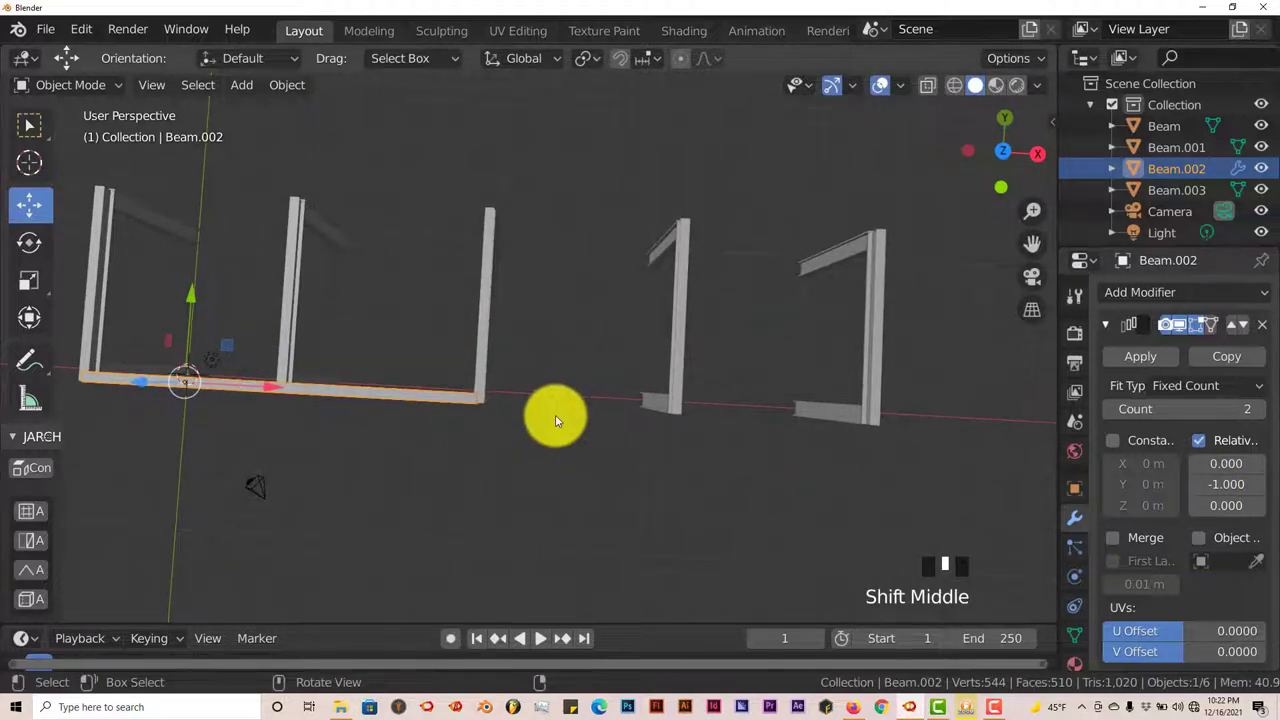
{"action": "left_click", "coordinate": [1260, 407]}
{"action": "left_click", "coordinate": [1260, 407]}
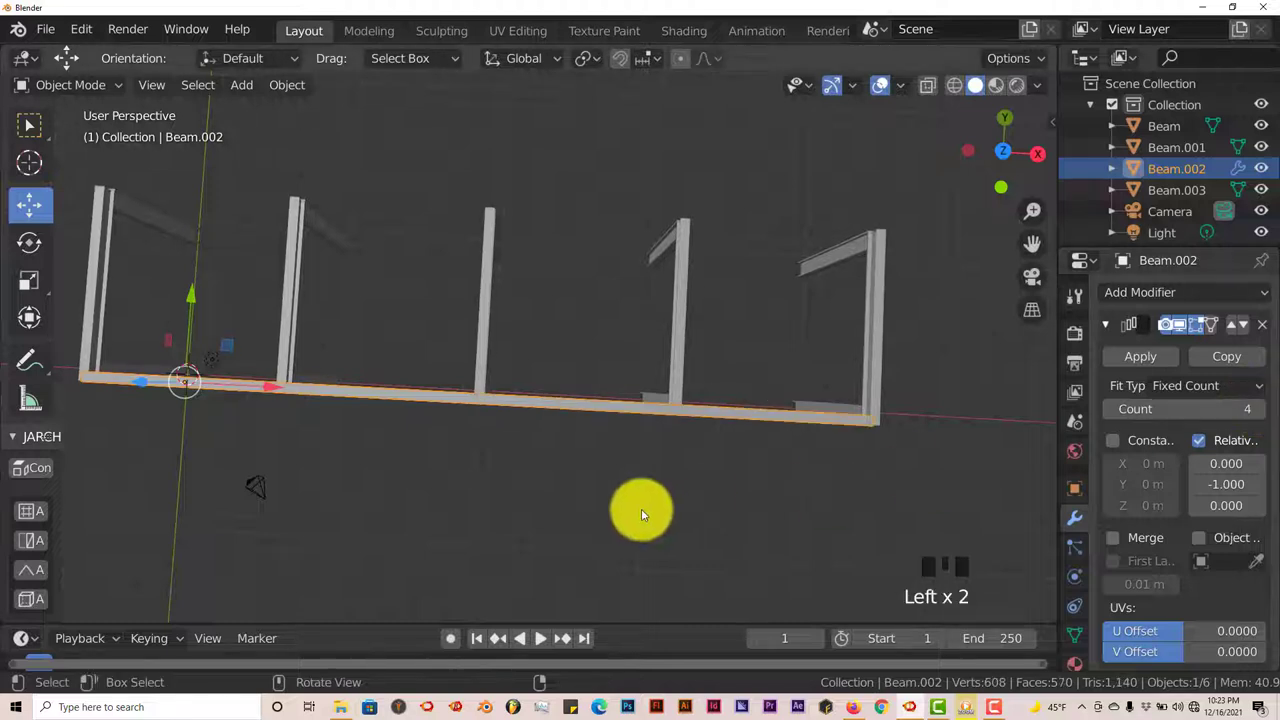
{"action": "left_click", "coordinate": [1136, 354]}
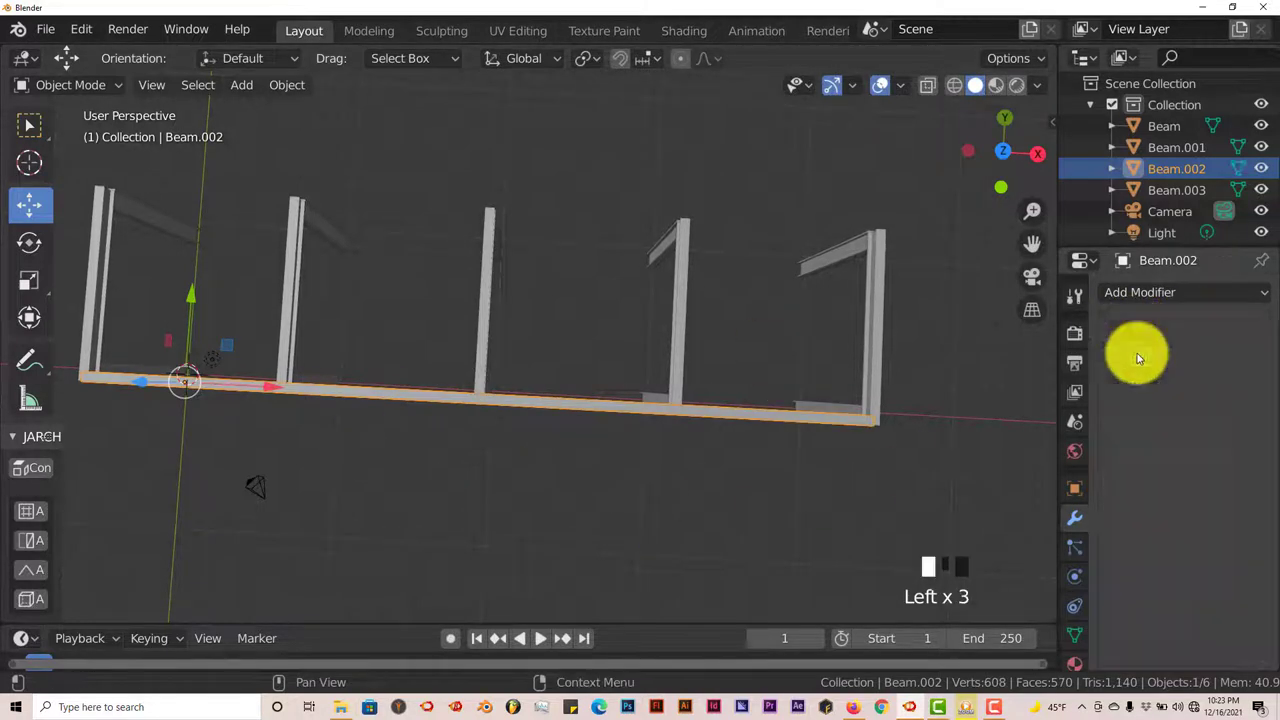
- Duplicate the long crosswise beam and move the copy along Y onto the far ends of the horizontal beams
{"action": "key", "text": "shift+d"}
{"action": "right_click", "coordinate": [443, 351]}
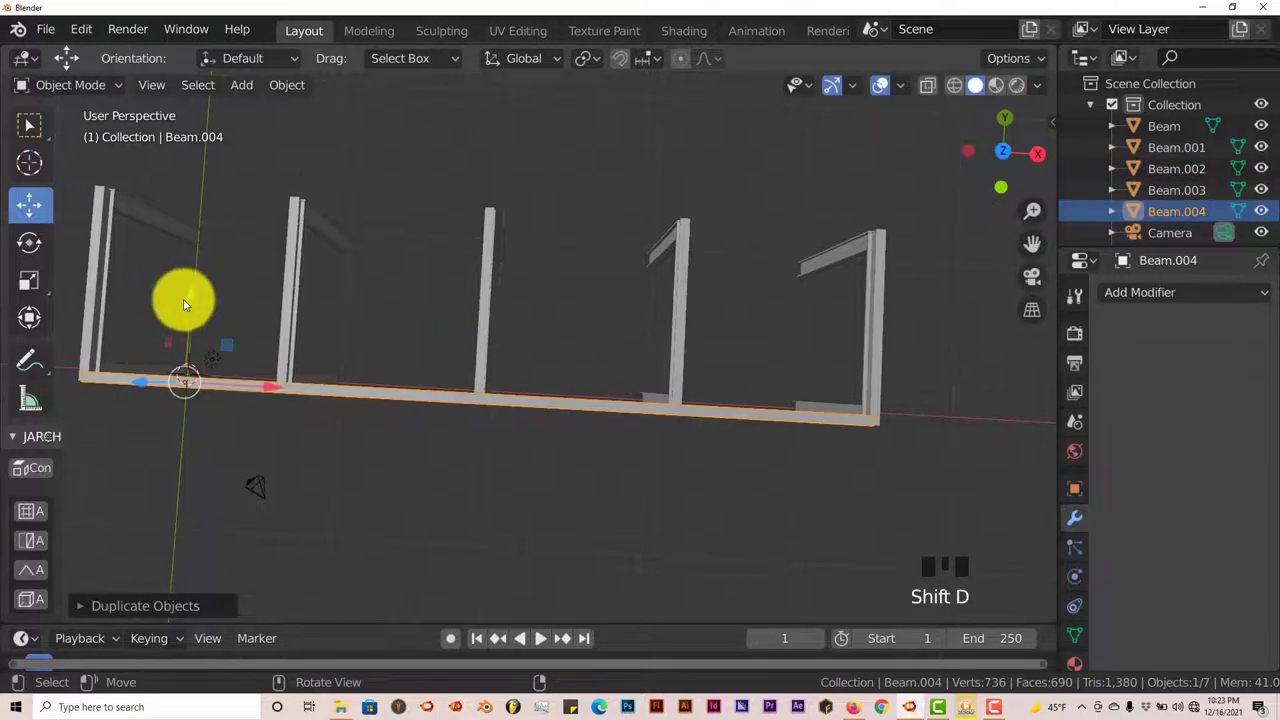
{"action": "left_click_drag", "start_coordinate": [190, 305], "coordinate": [226, 120]}
{"action": "middle_click_drag", "start_coordinate": [308, 360], "coordinate": [399, 498]}
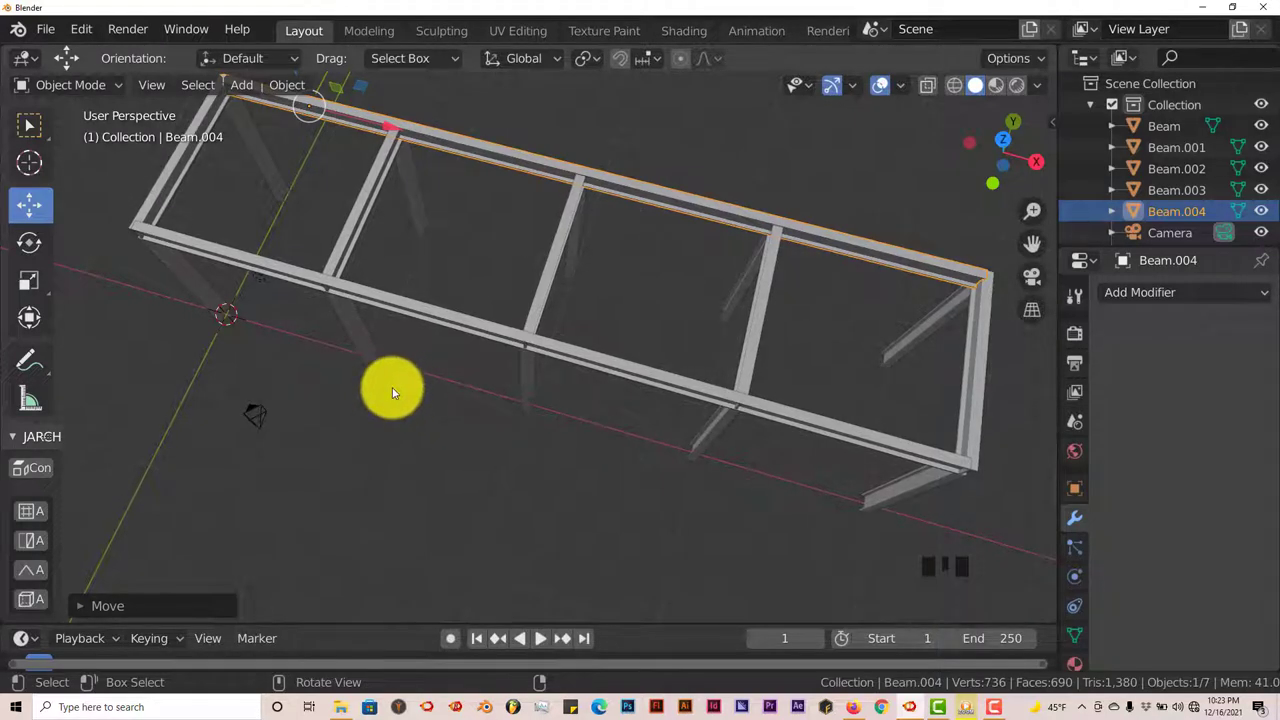
{"action": "middle_click_drag", "start_coordinate": [391, 394], "coordinate": [396, 418]}
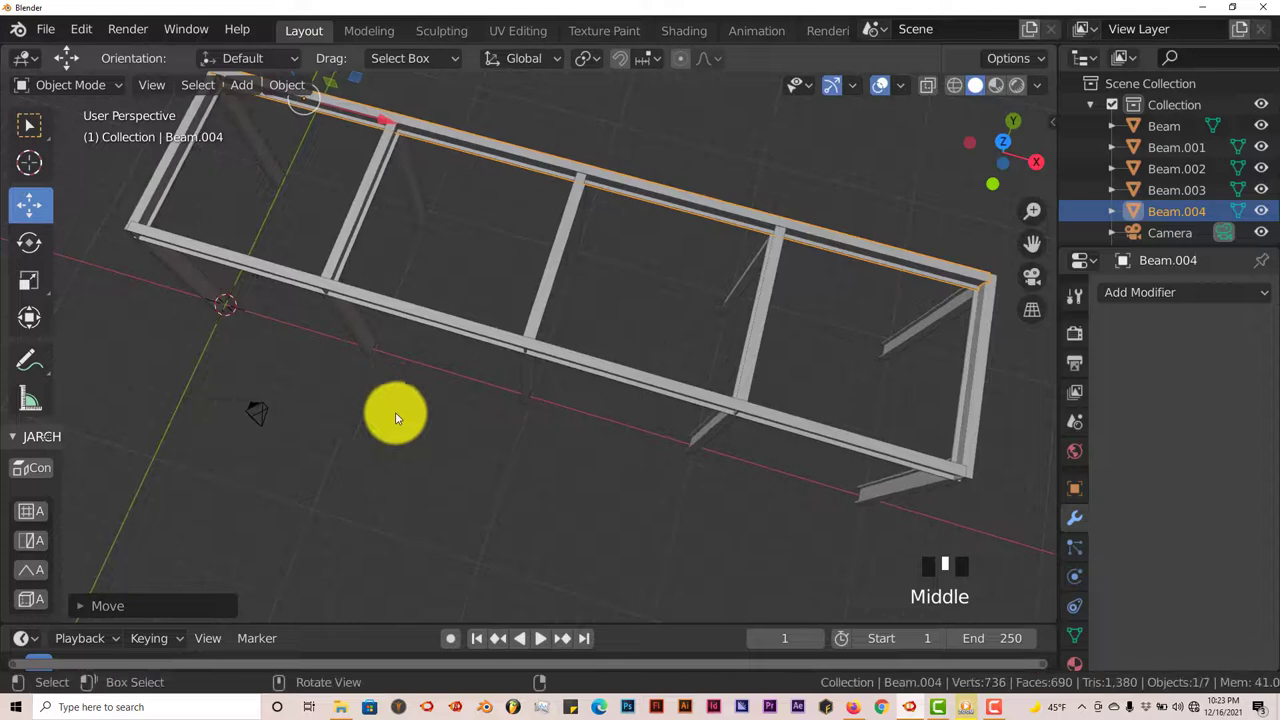
- Switch to the reference clip, replay it and pause at 00:05 to compare the beam grid and the floor beneath
{"action": "left_click", "coordinate": [960, 700]}
{"action": "key", "text": "ctrl+Left"}
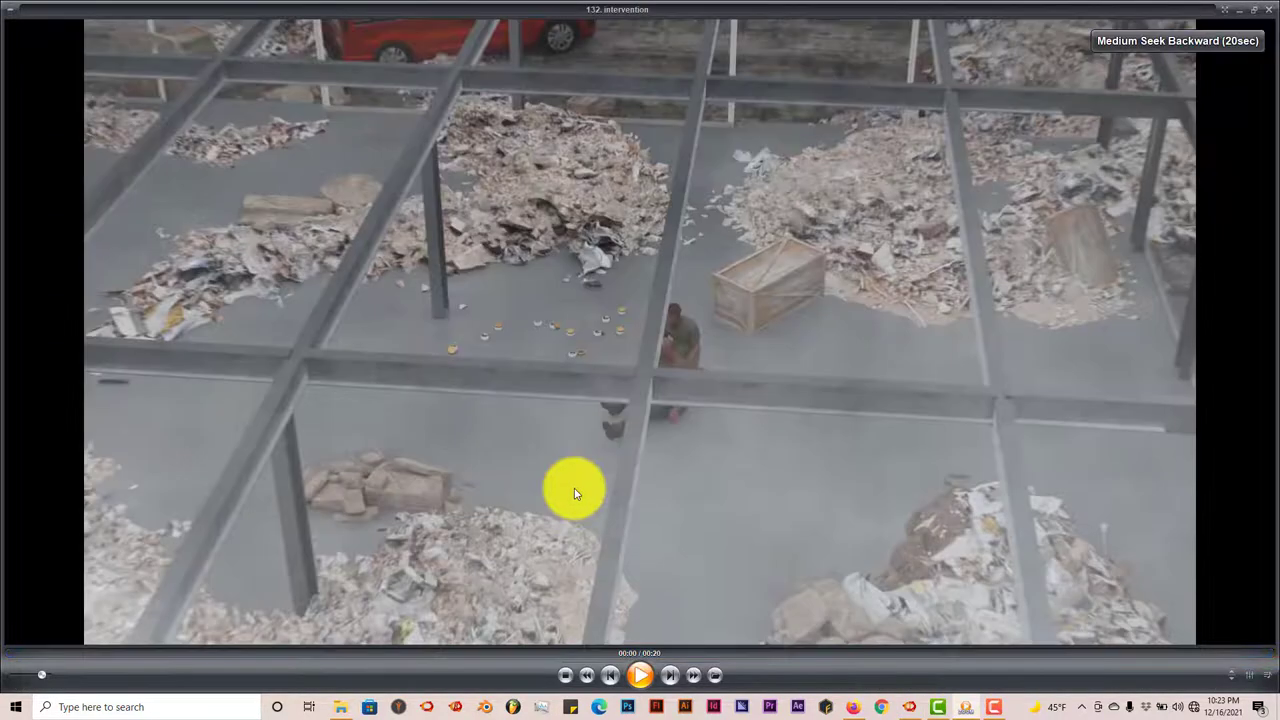
{"action": "key", "text": "ctrl+Right"}
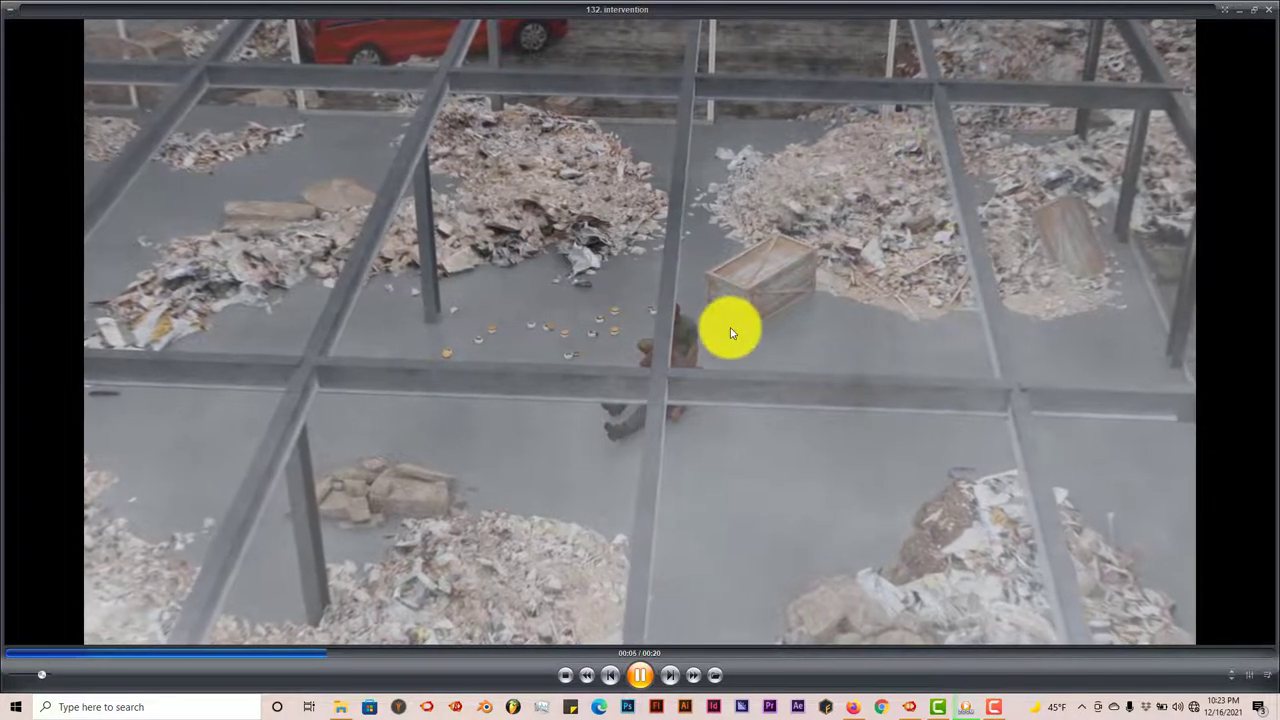
{"action": "key", "text": "space"}
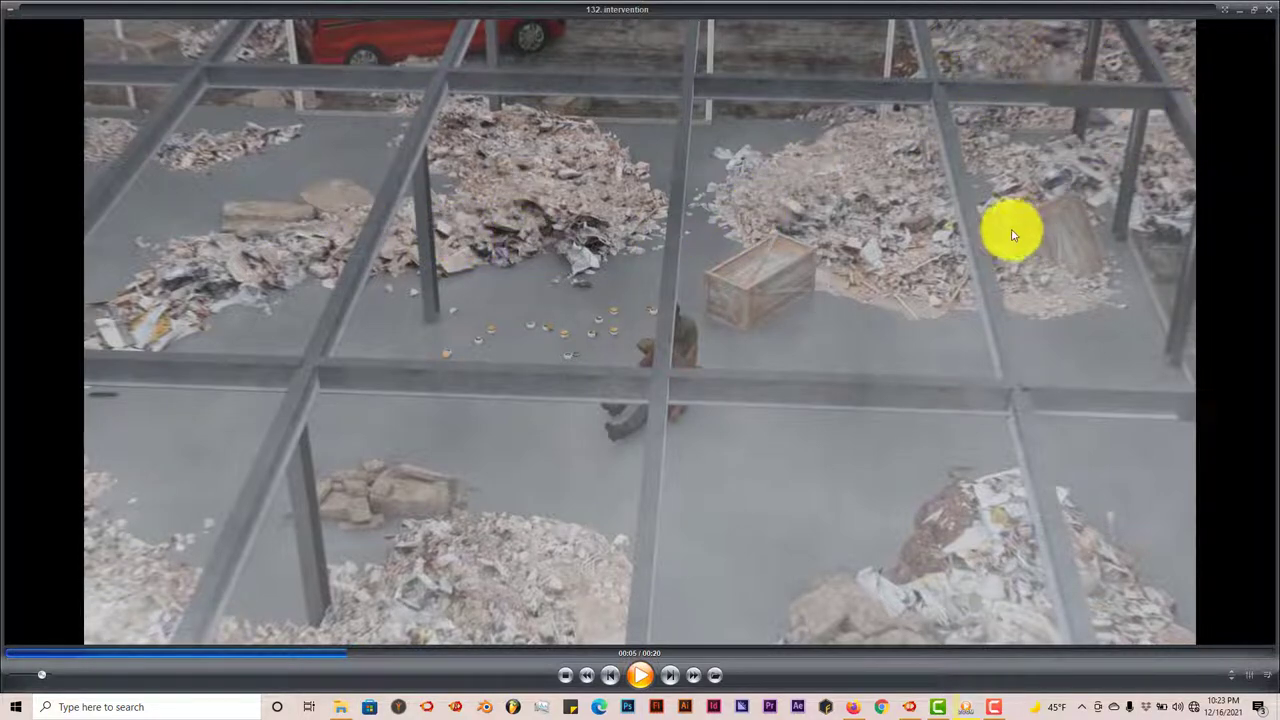
{"action": "left_click", "coordinate": [1244, 17]}
- Add a plane at the base of the columns and scale it up from the top view into a large floor
{"action": "middle_click_drag", "start_coordinate": [680, 349], "coordinate": [709, 300]}
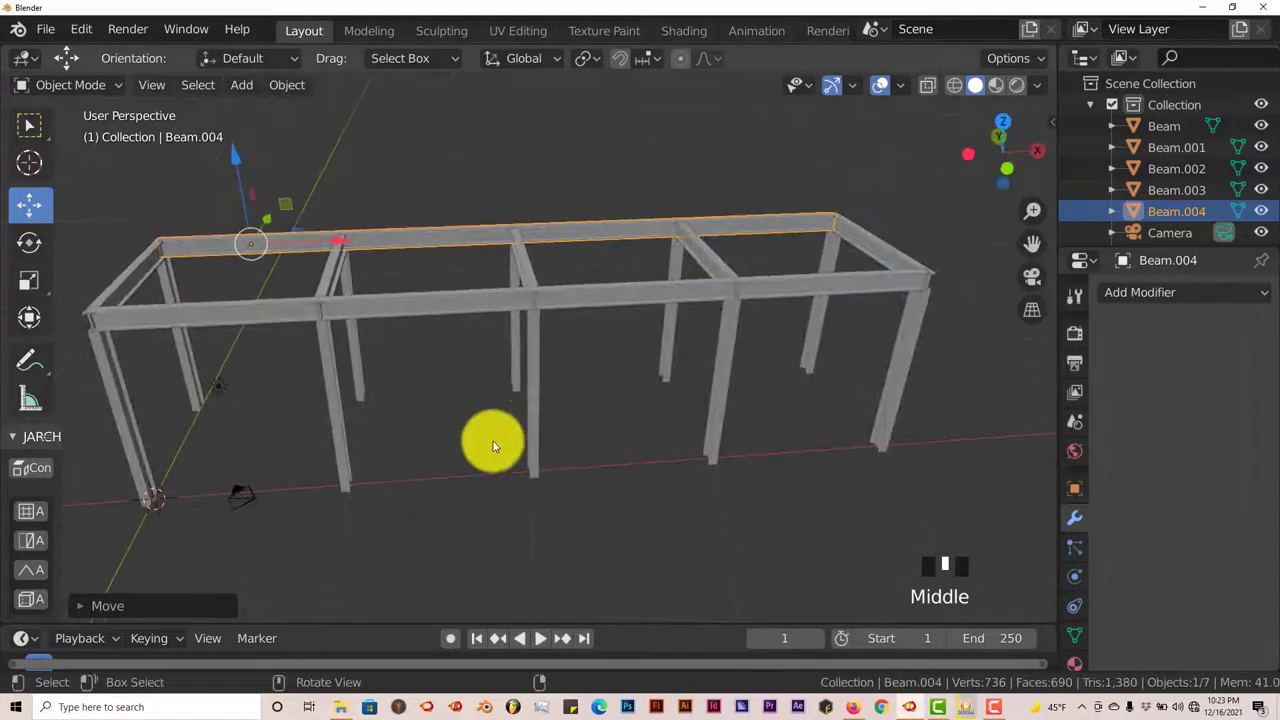
{"action": "middle_click_drag", "start_coordinate": [493, 443], "coordinate": [480, 455]}
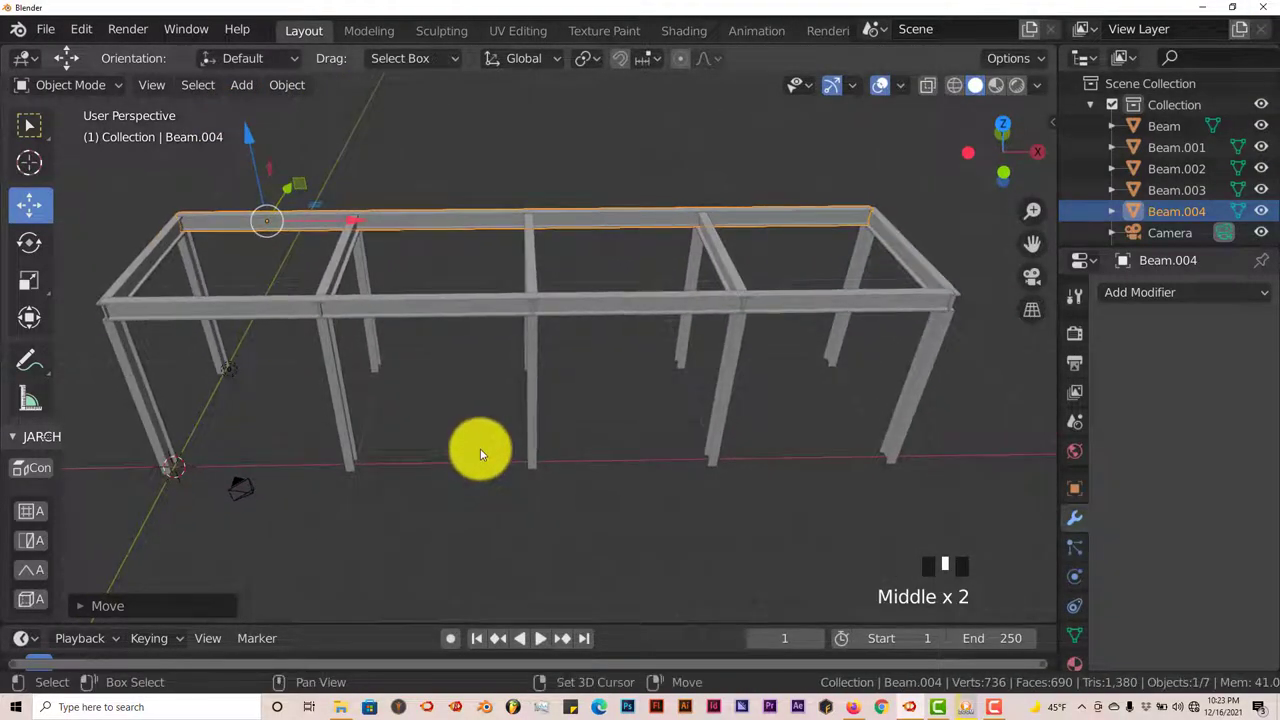
{"action": "key", "text": "shift+a"}
{"action": "mouse_move", "coordinate": [486, 286]}
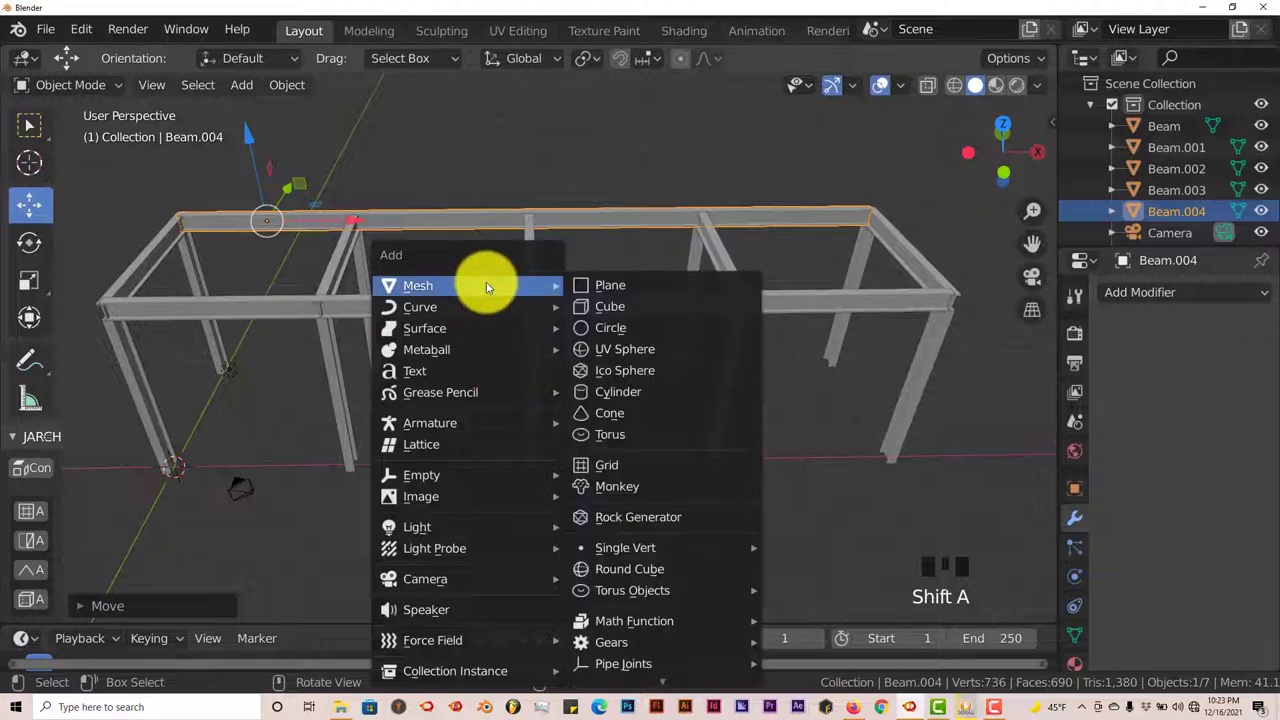
{"action": "left_click", "coordinate": [632, 290]}
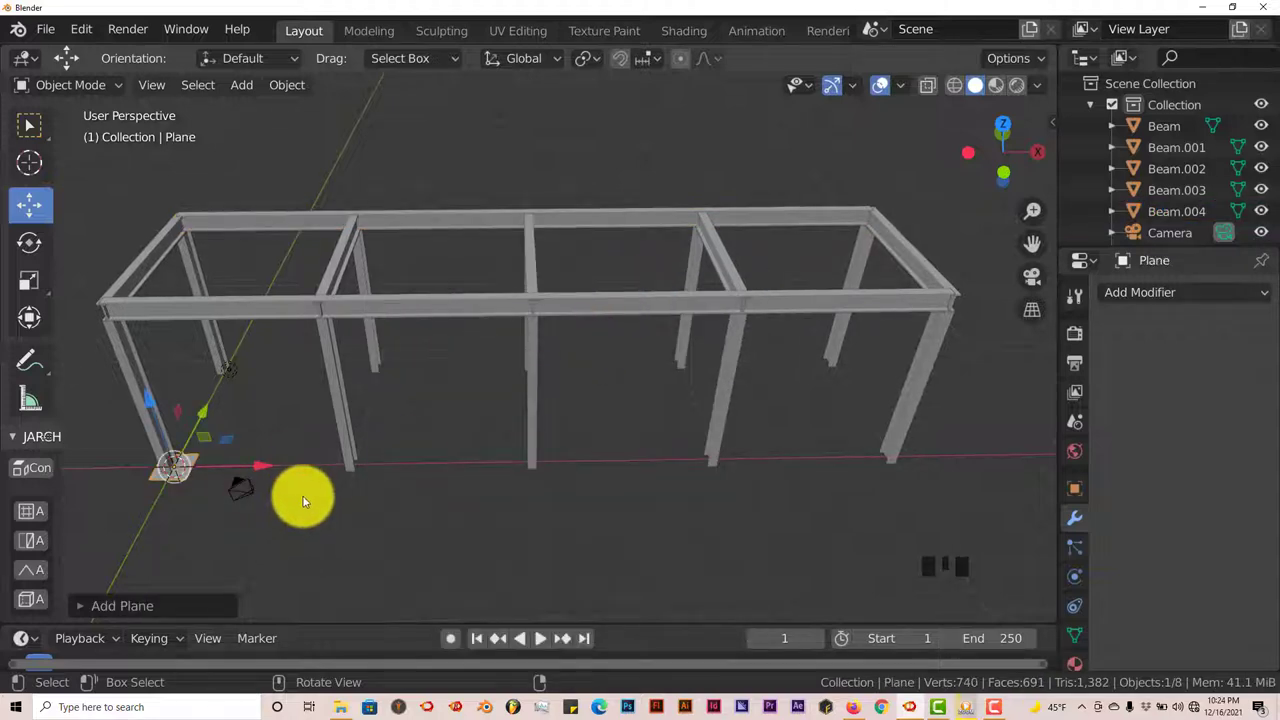
{"action": "key", "text": "KP_7"}
{"action": "scroll", "coordinate": [300, 498], "scroll_direction": "down", "scroll_amount": 2}
{"action": "key", "text": "s"}
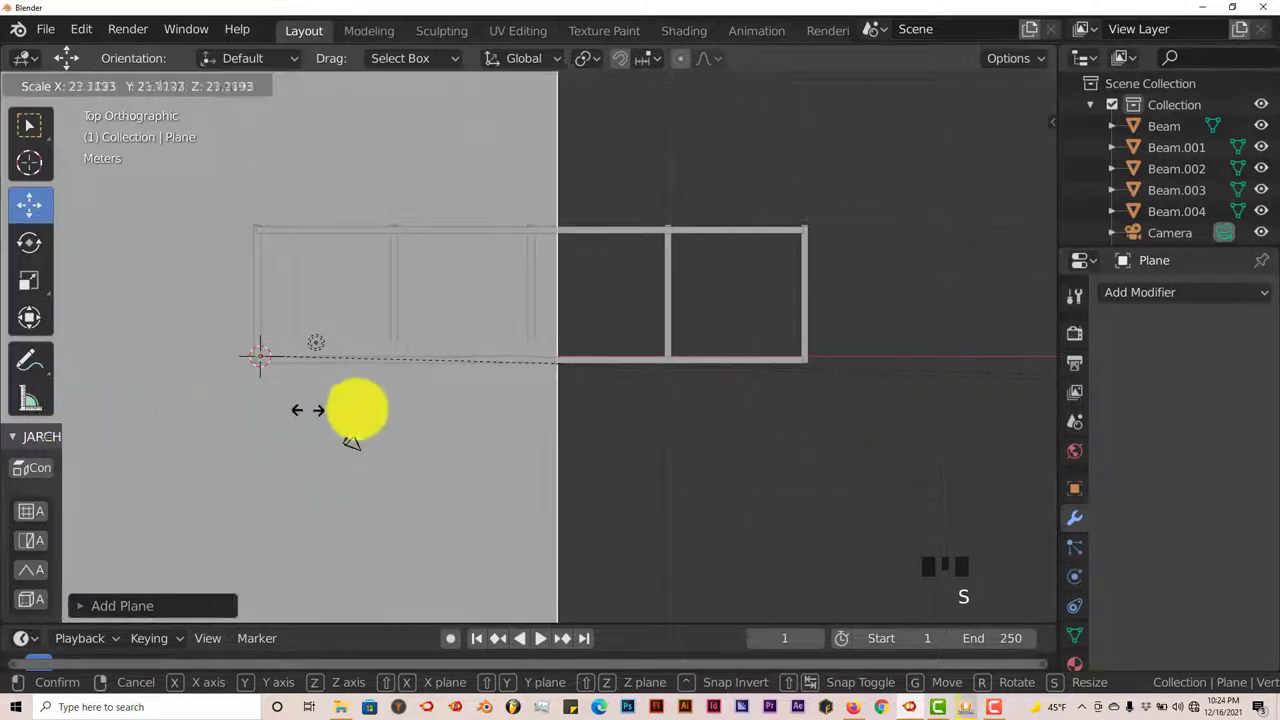
{"action": "left_click", "coordinate": [457, 406]}
- Move the floor plane so it extends beneath the whole column and beam structure
{"action": "left_click_drag", "start_coordinate": [354, 362], "coordinate": [630, 362]}
{"action": "middle_click_drag", "start_coordinate": [626, 408], "coordinate": [480, 414]}
{"action": "left_click_drag", "start_coordinate": [471, 371], "coordinate": [430, 356]}
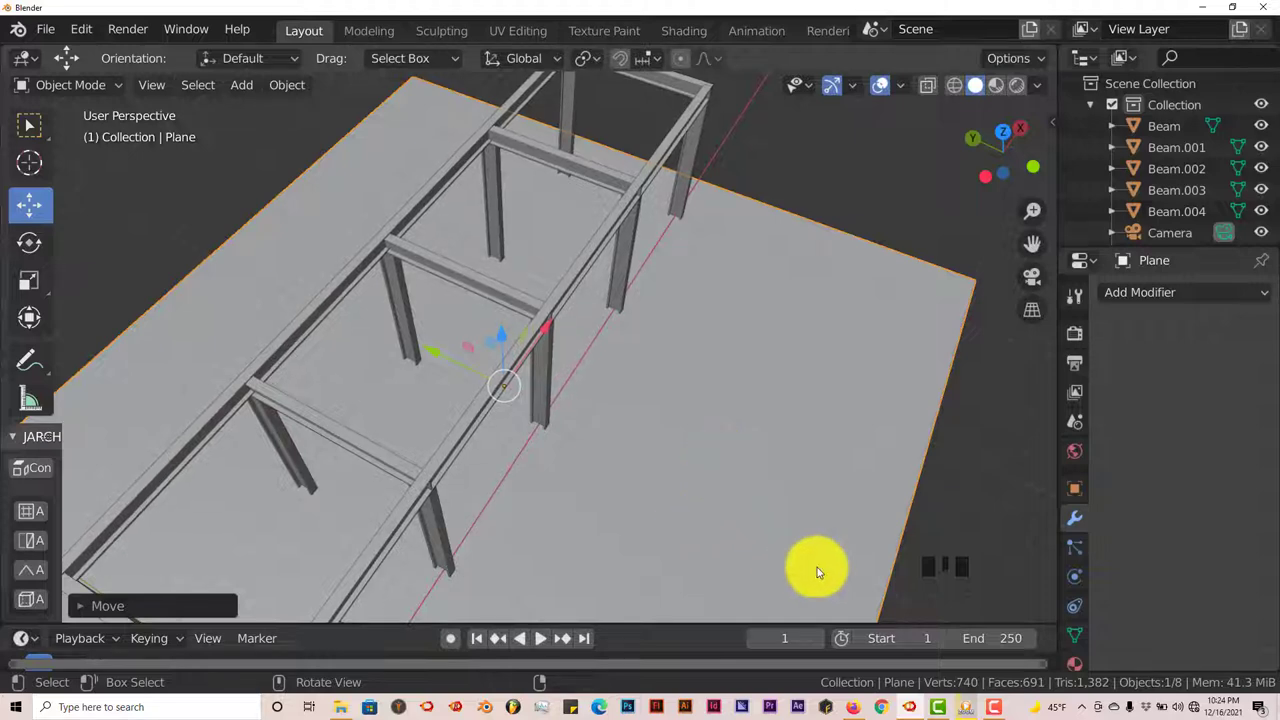
- Switch to Firefox and look through the "3d debris free" search results for sites offering debris models
{"action": "left_click", "coordinate": [862, 708]}
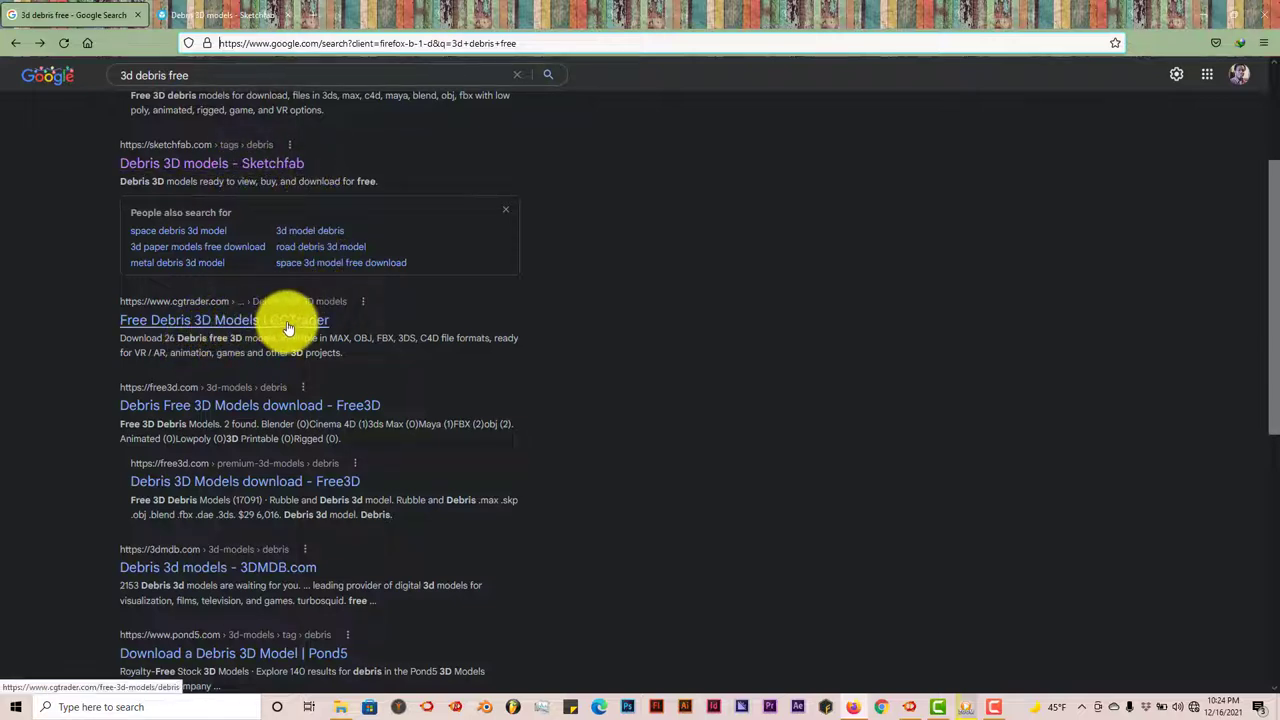
{"action": "scroll", "coordinate": [433, 428], "scroll_direction": "down", "scroll_amount": 3}
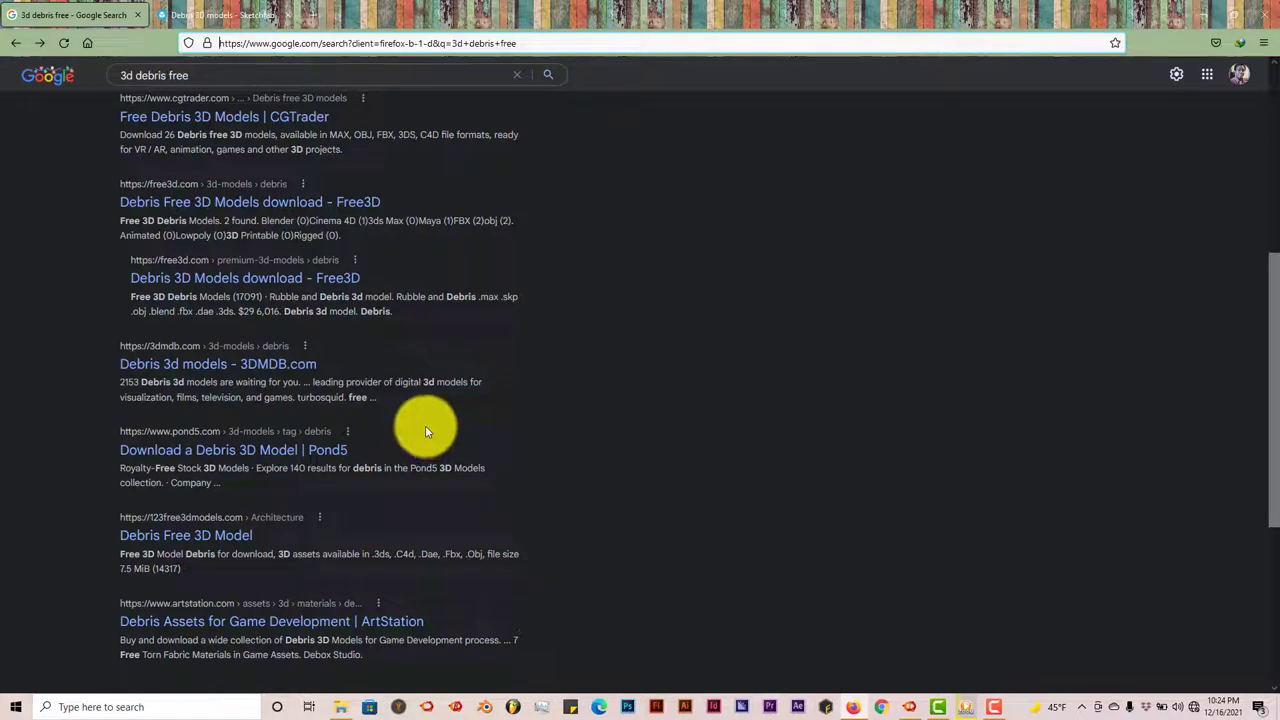
{"action": "scroll", "coordinate": [360, 422], "scroll_direction": "down", "scroll_amount": 1}
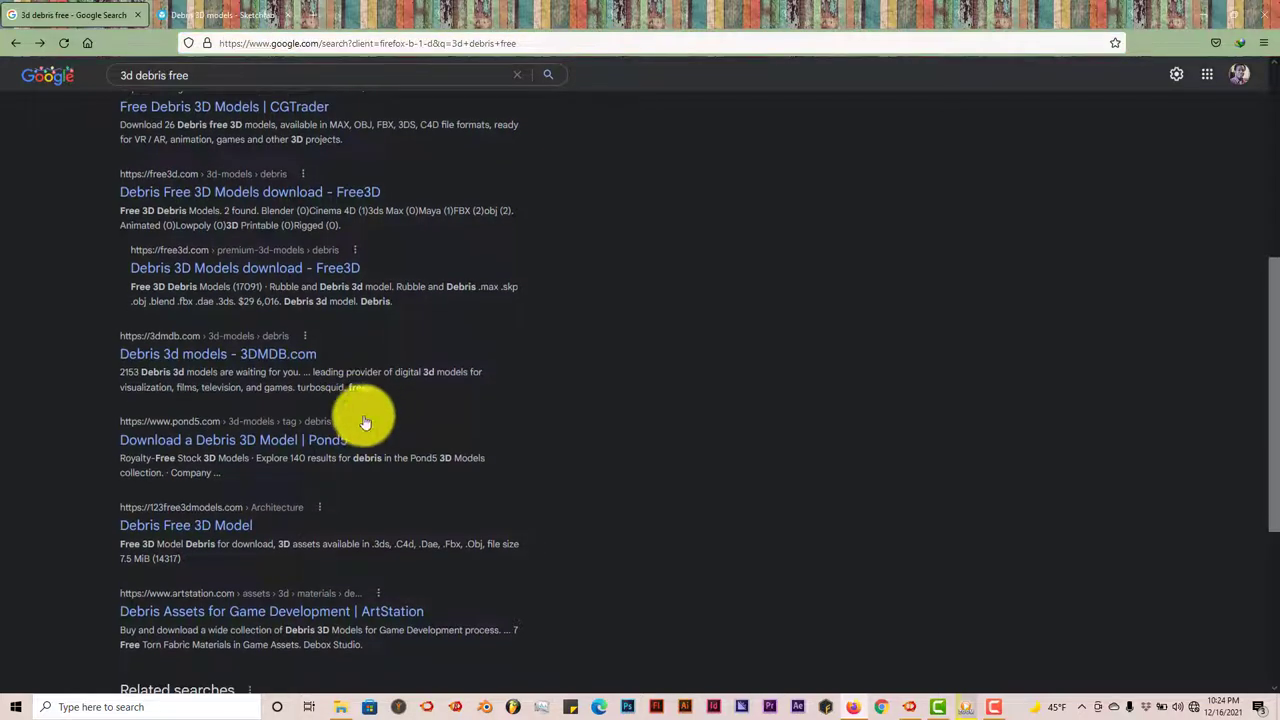
{"action": "scroll", "coordinate": [385, 352], "scroll_direction": "up", "scroll_amount": 3}
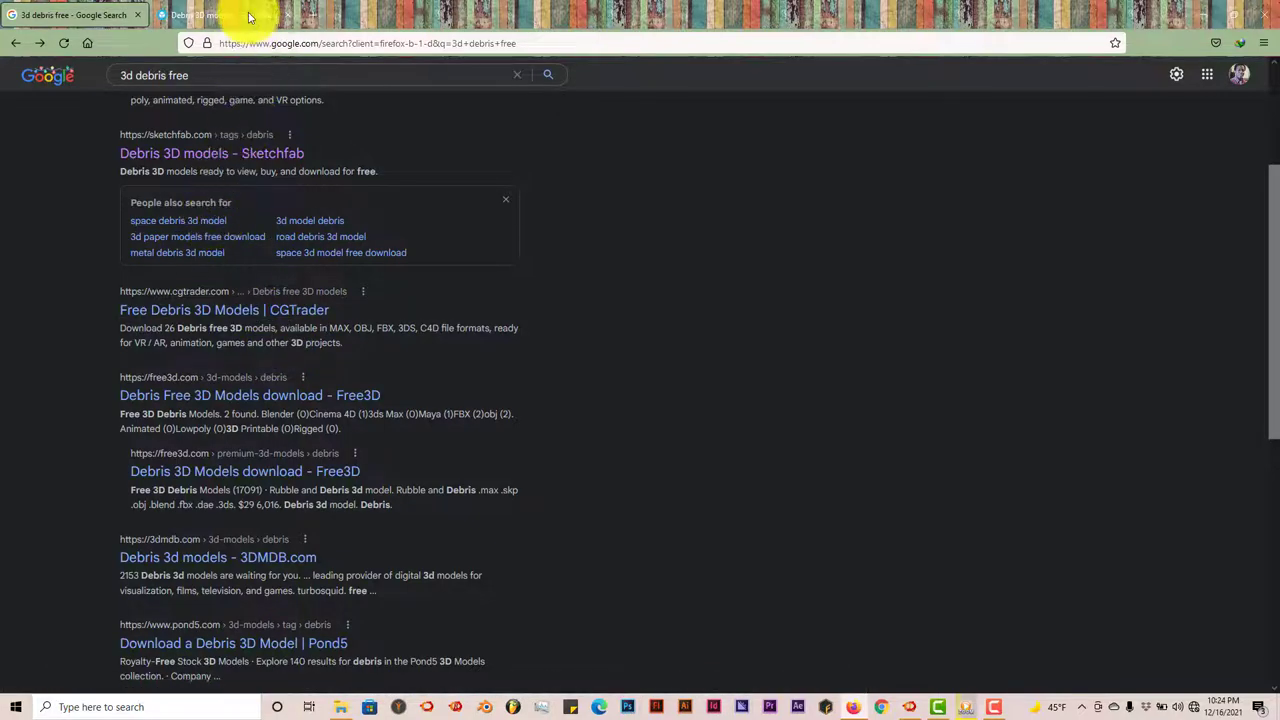
- Browse the debris models page on Sketchfab for rubble and waste piles that suit the scene
{"action": "left_click", "coordinate": [215, 14]}
{"action": "scroll", "coordinate": [334, 371], "scroll_direction": "down", "scroll_amount": 1}
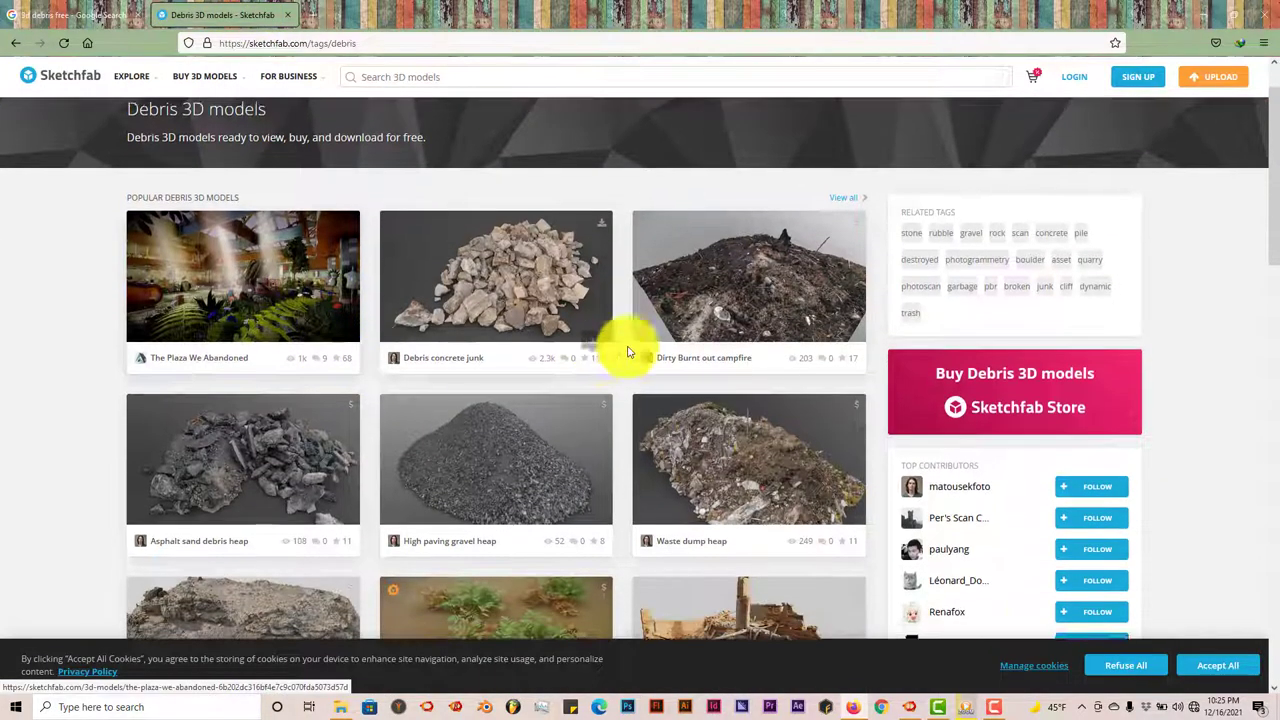
{"action": "scroll", "coordinate": [475, 484], "scroll_direction": "down", "scroll_amount": 4}
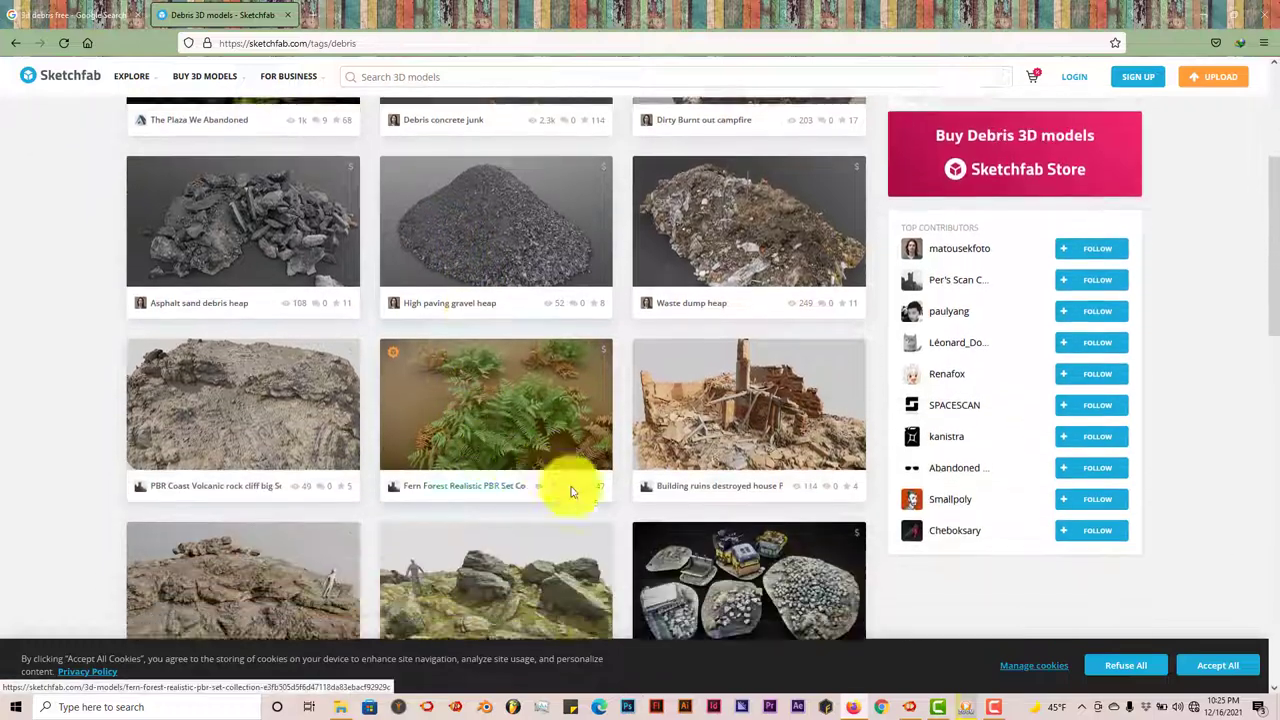
{"action": "scroll", "coordinate": [503, 545], "scroll_direction": "down", "scroll_amount": 4}
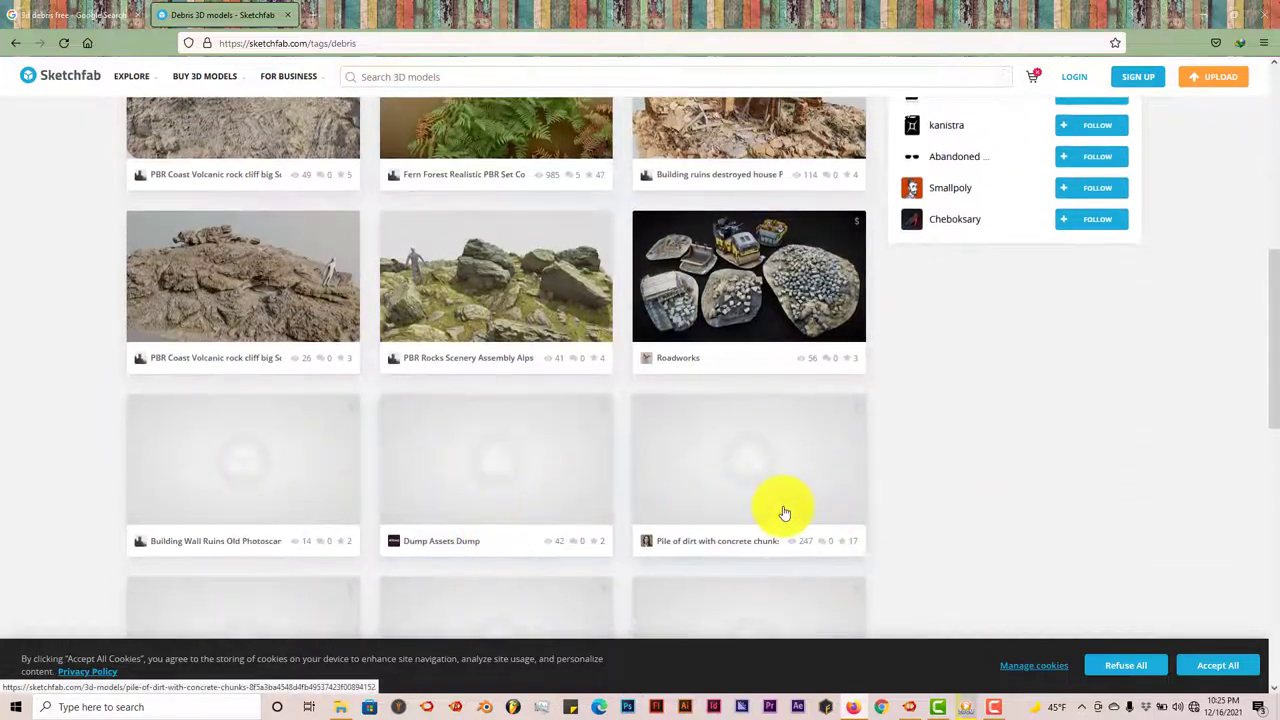
{"action": "scroll", "coordinate": [780, 509], "scroll_direction": "up", "scroll_amount": 4}
{"action": "scroll", "coordinate": [781, 511], "scroll_direction": "up", "scroll_amount": 1}
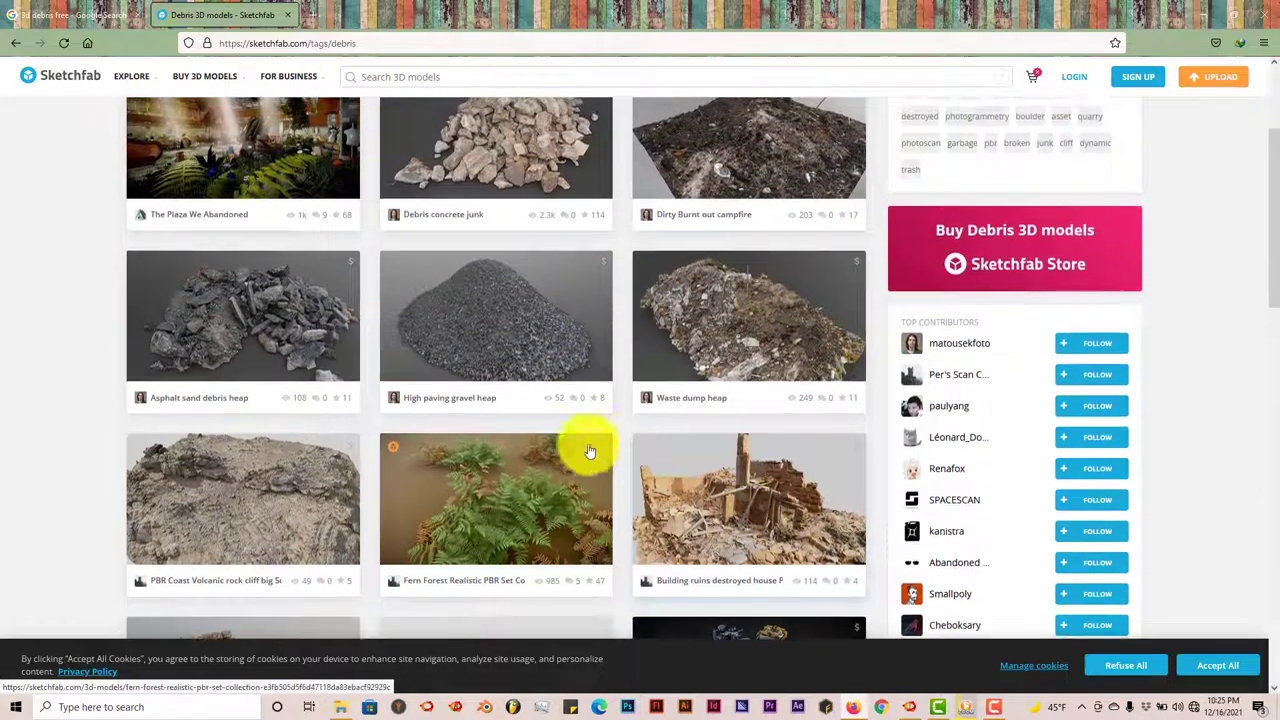
{"action": "scroll", "coordinate": [541, 419], "scroll_direction": "up", "scroll_amount": 1}
{"action": "scroll", "coordinate": [535, 400], "scroll_direction": "up", "scroll_amount": 1}
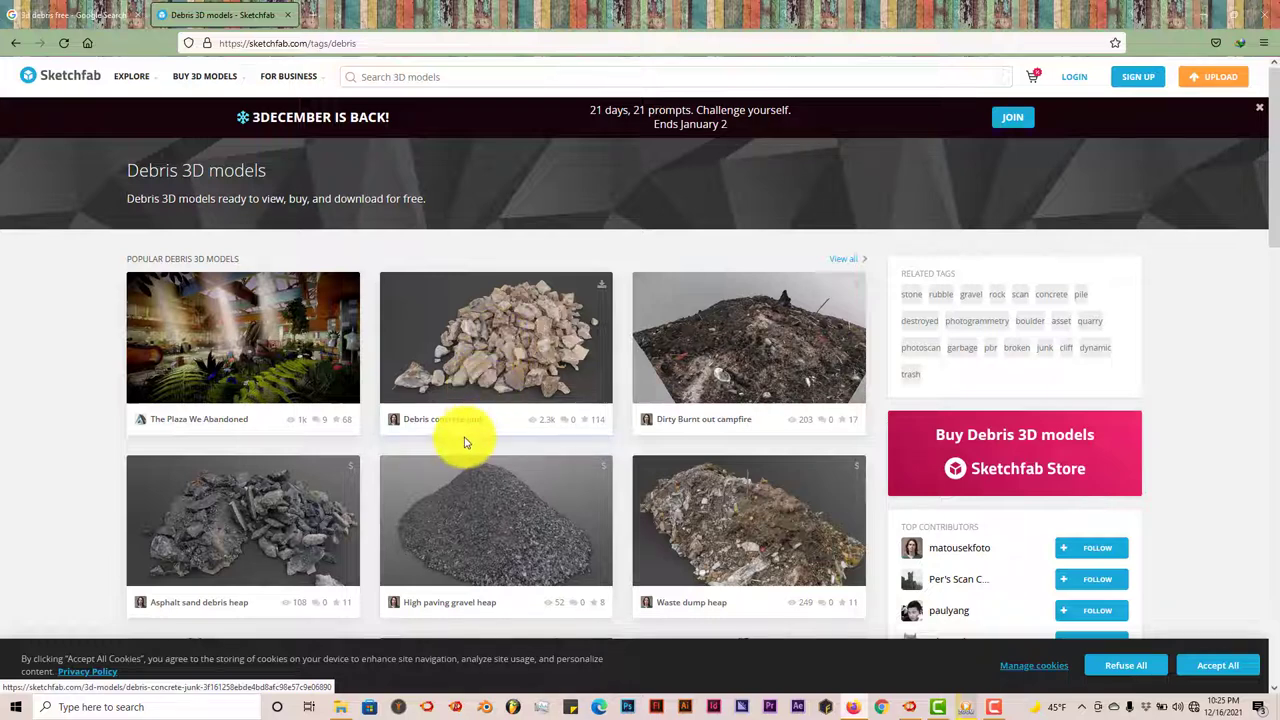
{"action": "scroll", "coordinate": [466, 436], "scroll_direction": "down", "scroll_amount": 1}
{"action": "scroll", "coordinate": [465, 443], "scroll_direction": "down", "scroll_amount": 1}
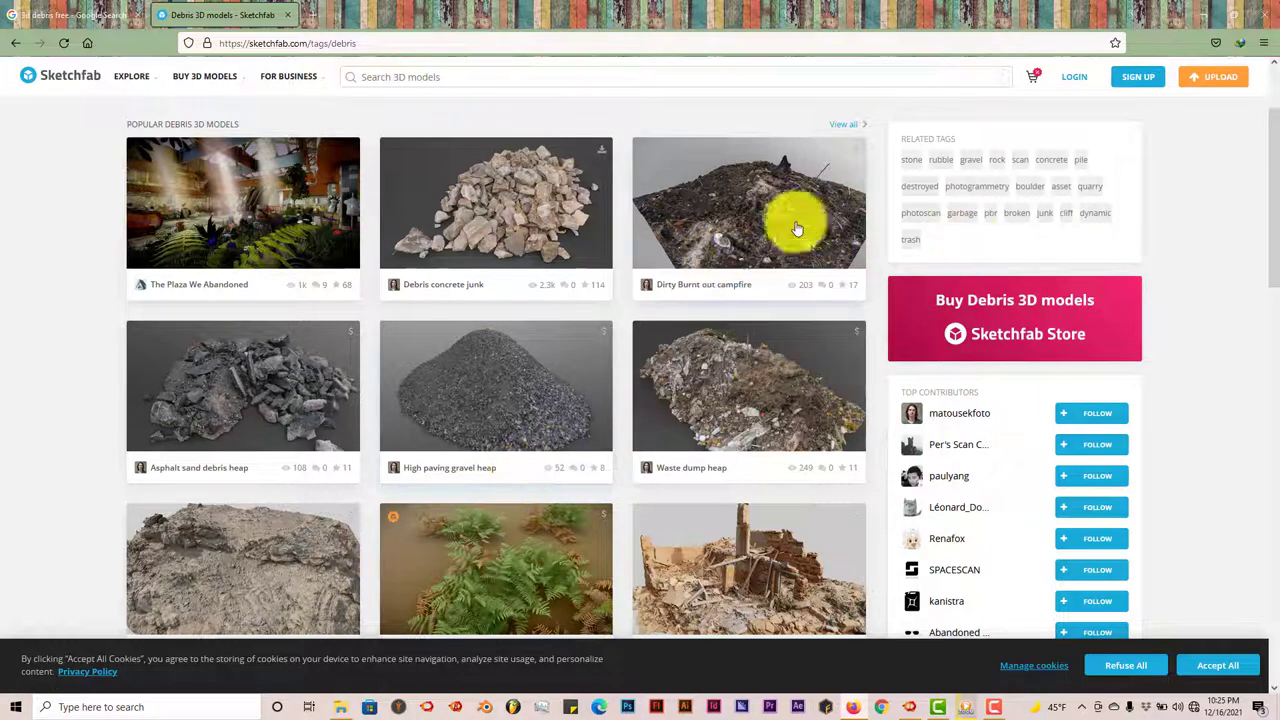
- Return to the Blender scene and check where external model files can be imported
{"action": "left_click", "coordinate": [1205, 20]}
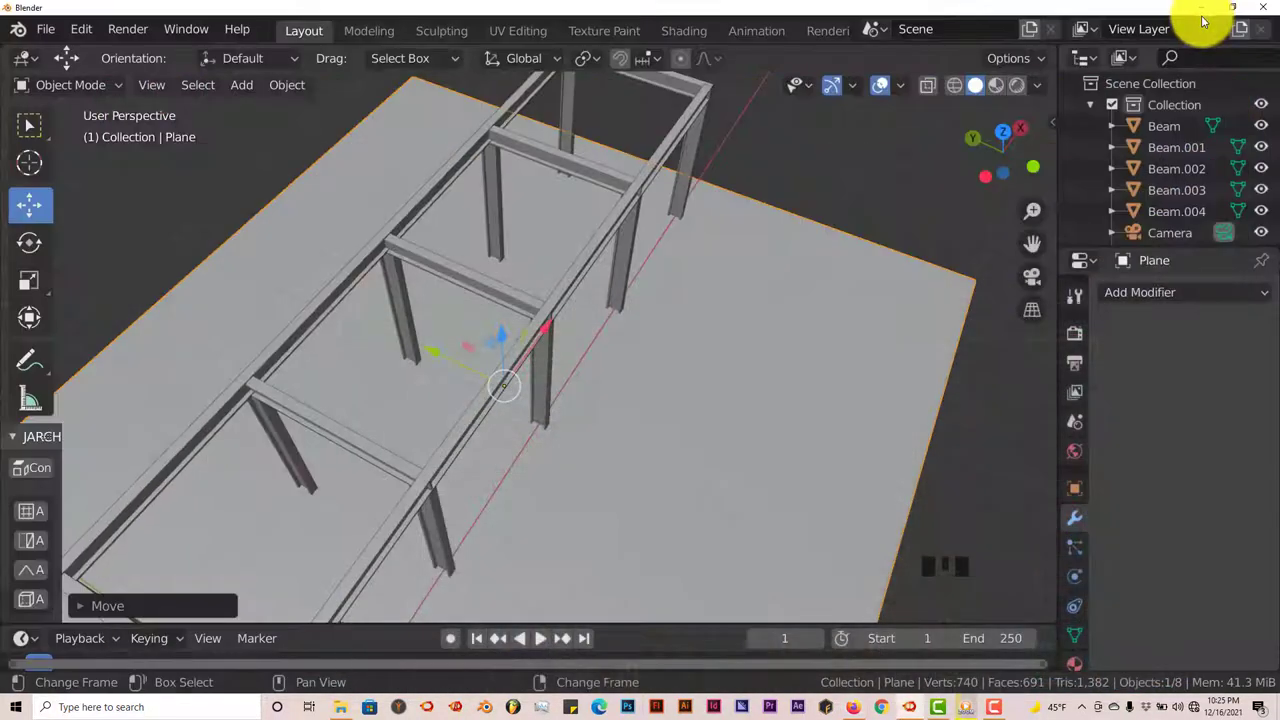
{"action": "mouse_move", "coordinate": [571, 400]}
{"action": "middle_mouse_down"}
{"action": "mouse_move", "coordinate": [578, 386]}
{"action": "mouse_move", "coordinate": [571, 406]}
{"action": "middle_mouse_up"}
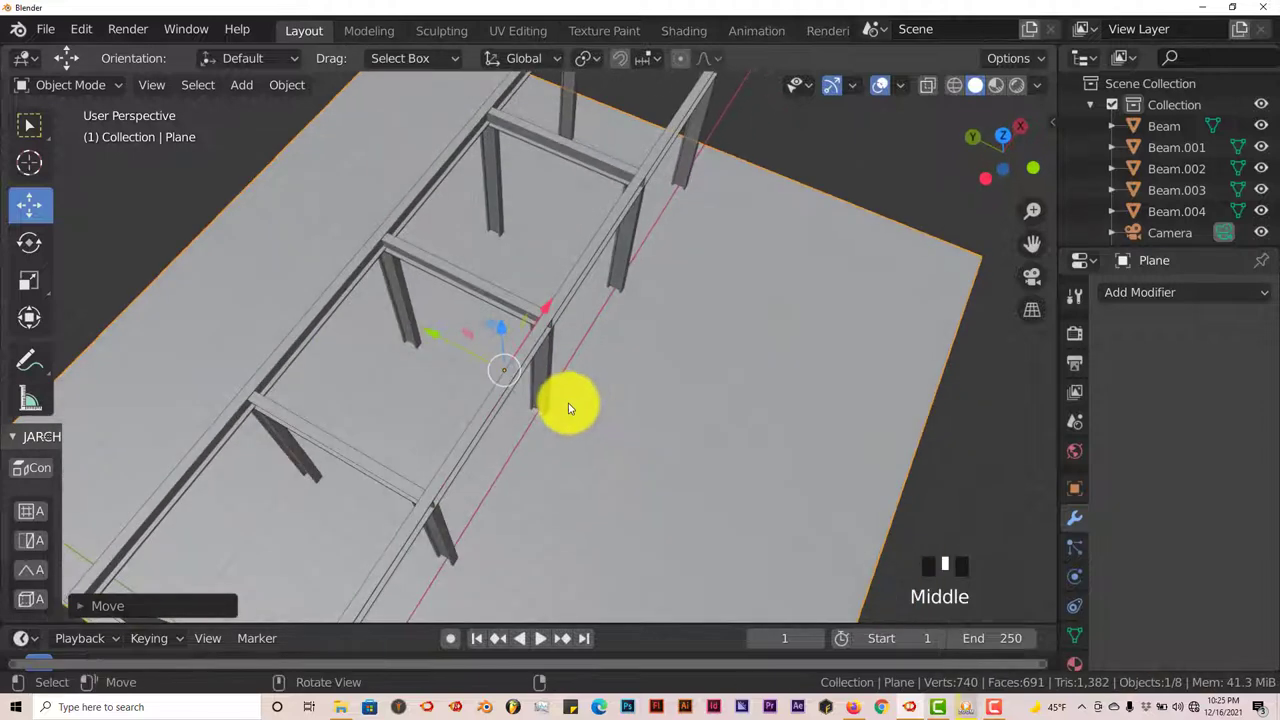
{"action": "left_click", "coordinate": [54, 34]}
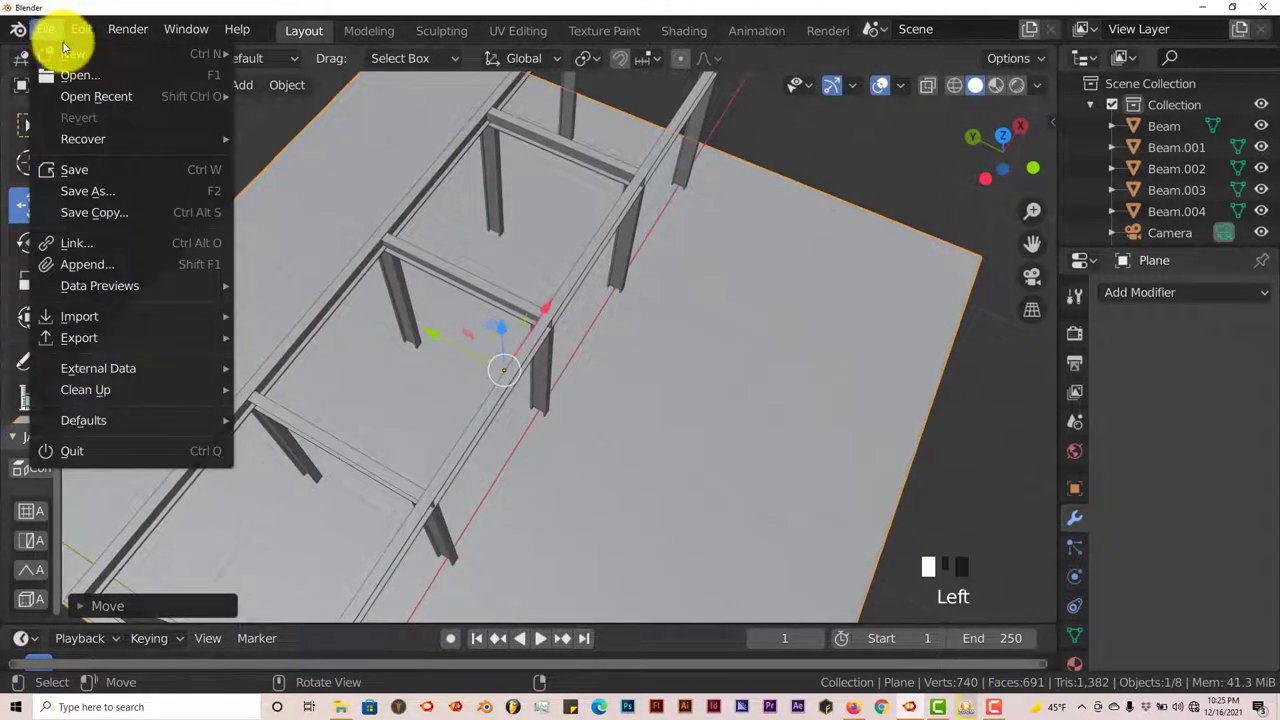
{"action": "mouse_move", "coordinate": [86, 318]}
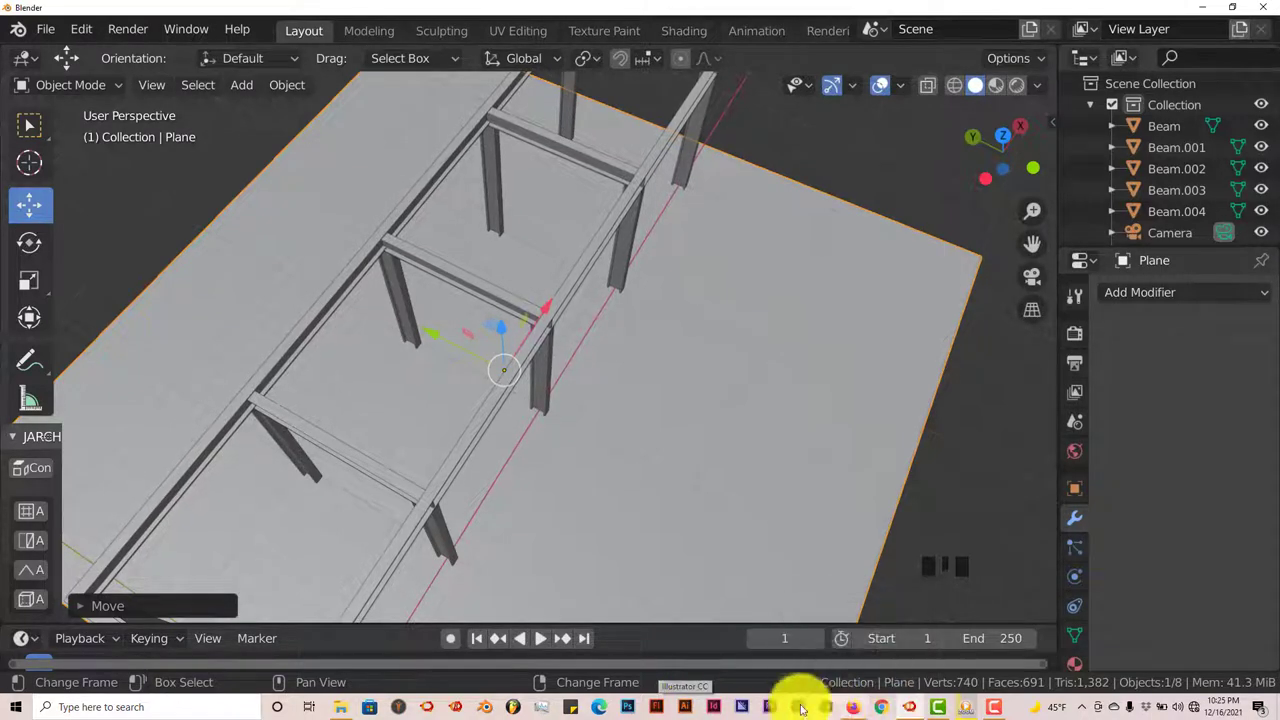
- Switch to File Explorer, copy the path of the g3yul469purk-debris folder inside bridges\debris, and return to Blender
{"action": "left_click", "coordinate": [339, 707]}
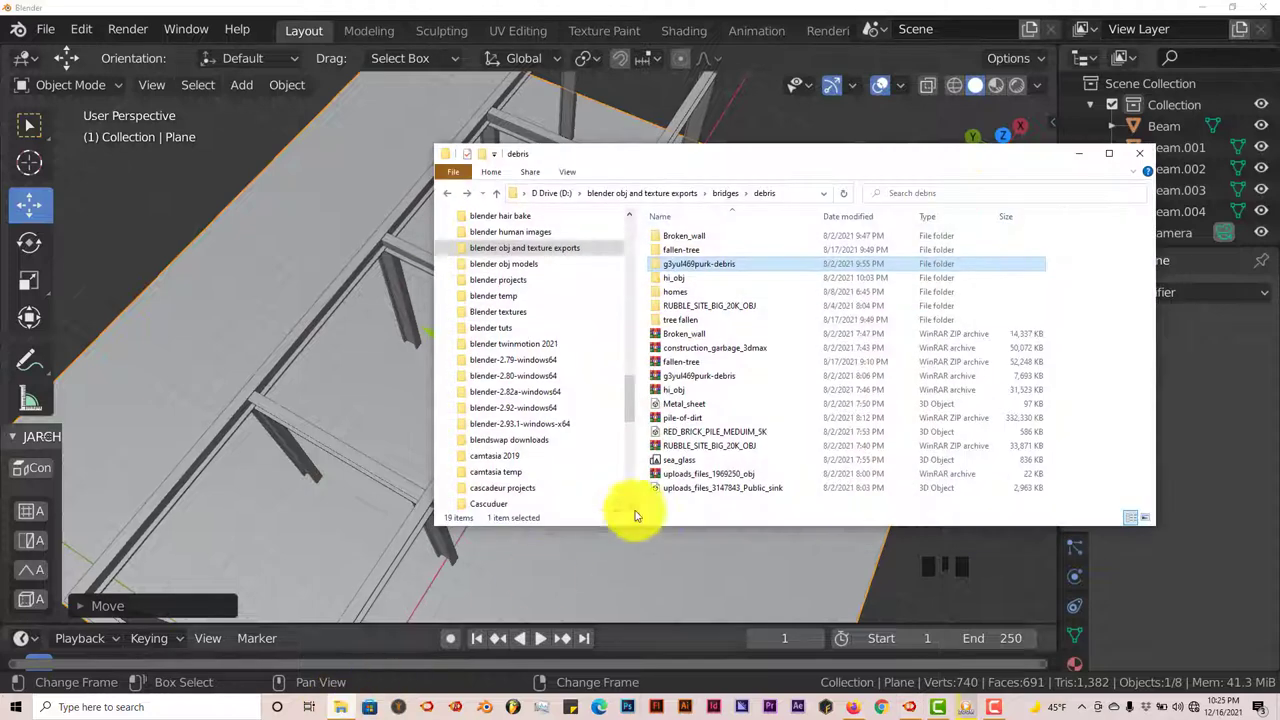
{"action": "double_click", "coordinate": [705, 265]}
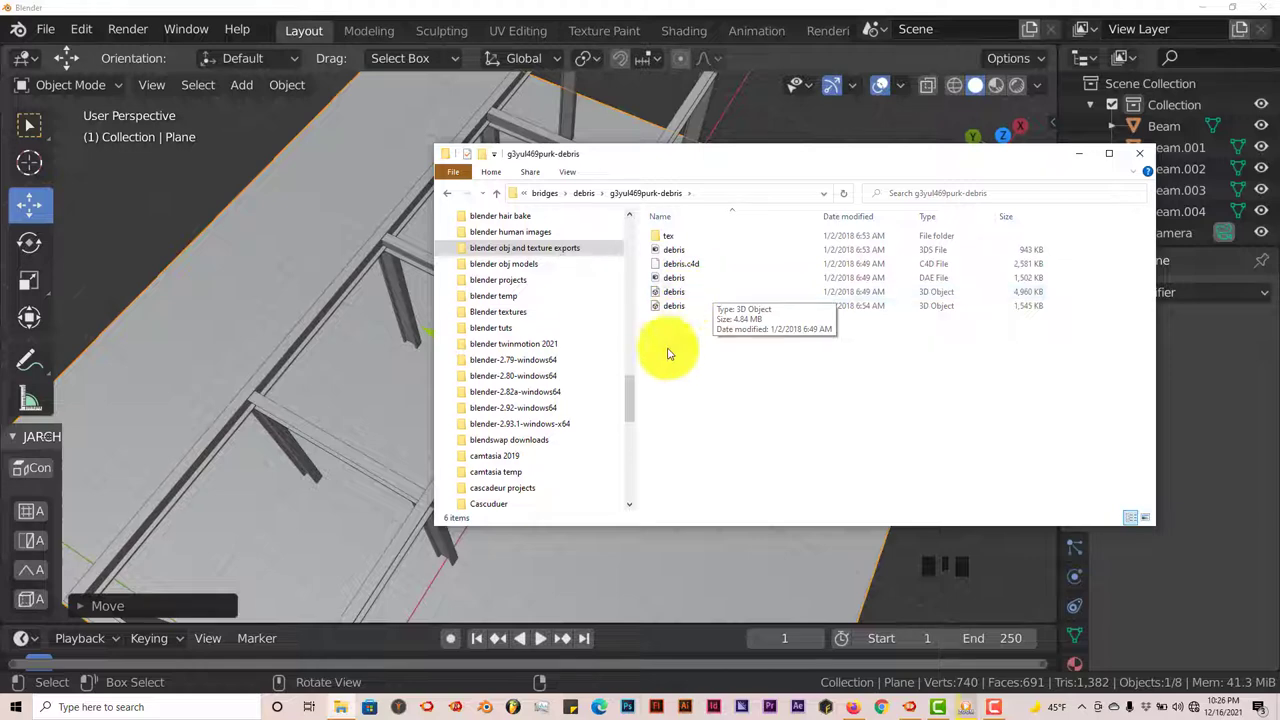
{"action": "left_click", "coordinate": [643, 193]}
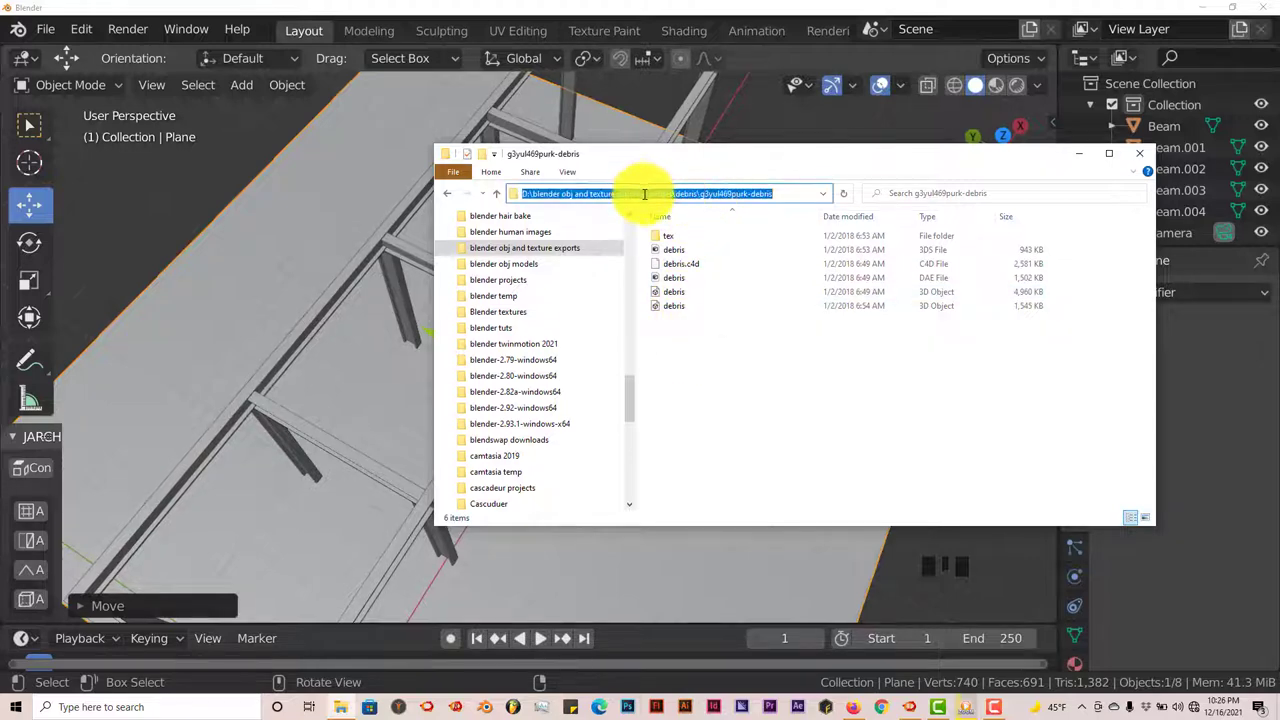
{"action": "right_click", "coordinate": [645, 193]}
{"action": "left_click", "coordinate": [675, 234]}
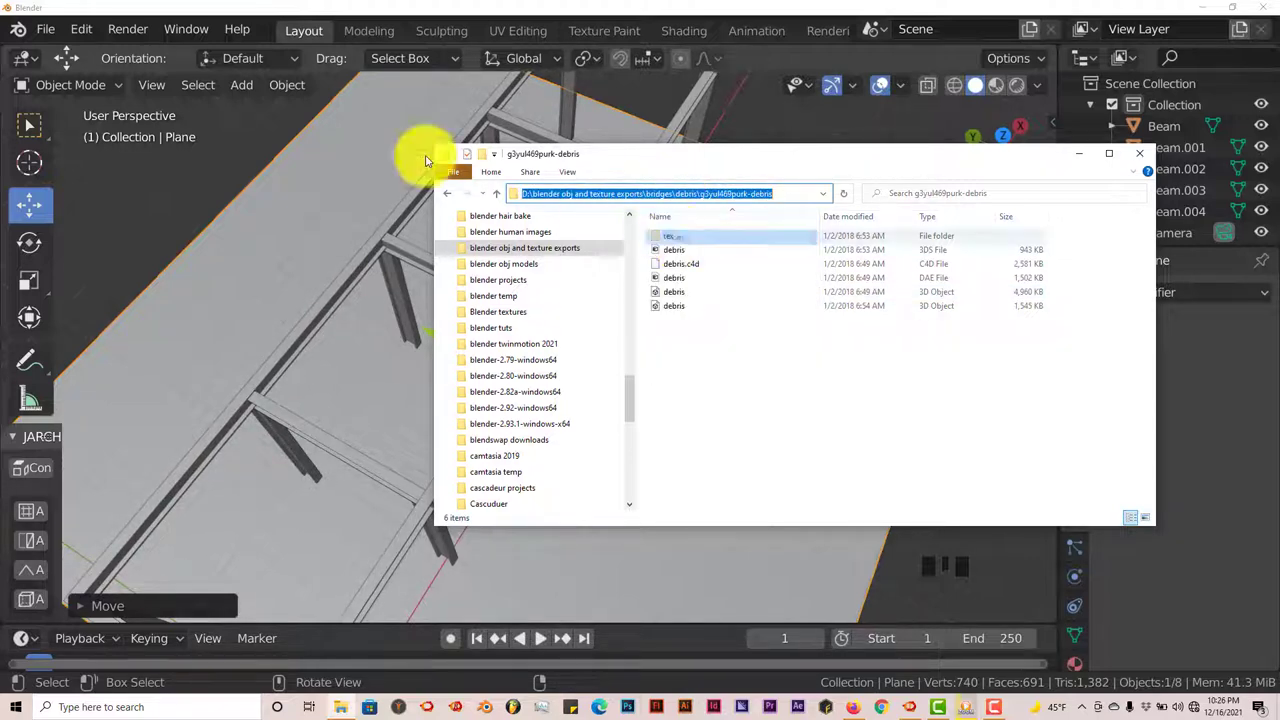
{"action": "left_click", "coordinate": [121, 184]}
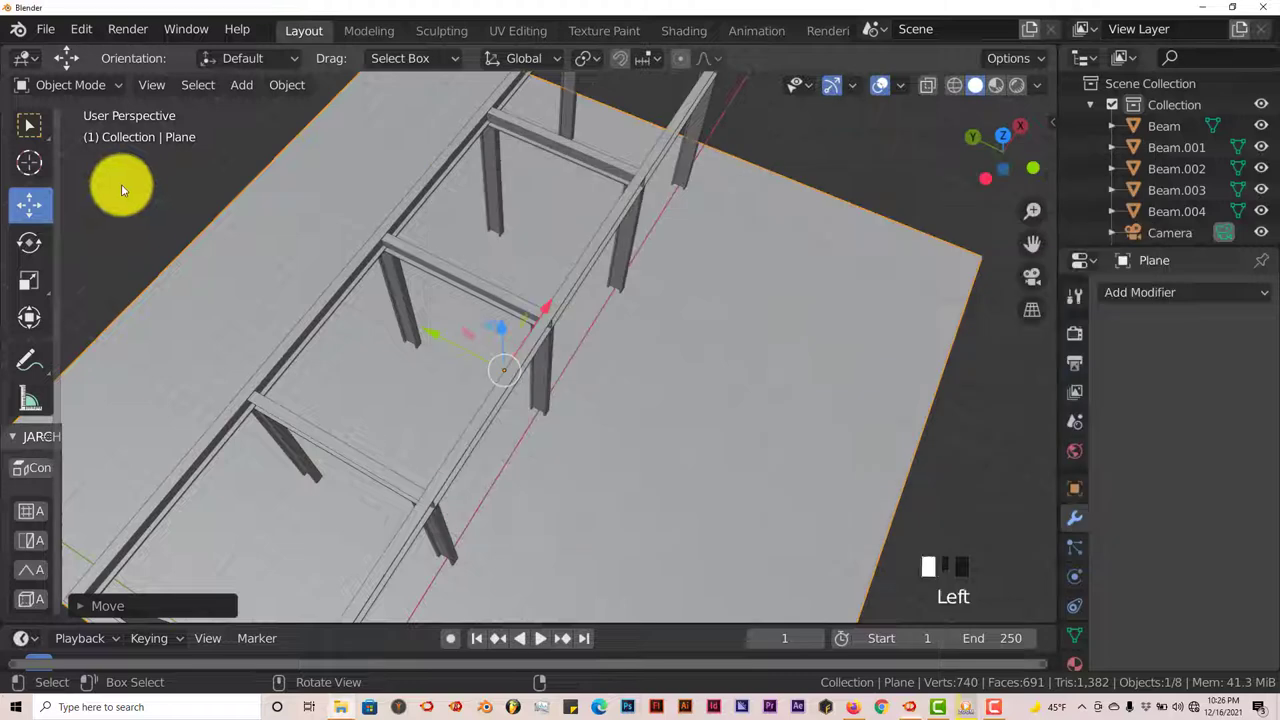
- Import debris.obj as a Wavefront model from the copied g3yul469purk-debris folder path
{"action": "left_click", "coordinate": [47, 29]}
{"action": "mouse_move", "coordinate": [90, 327]}
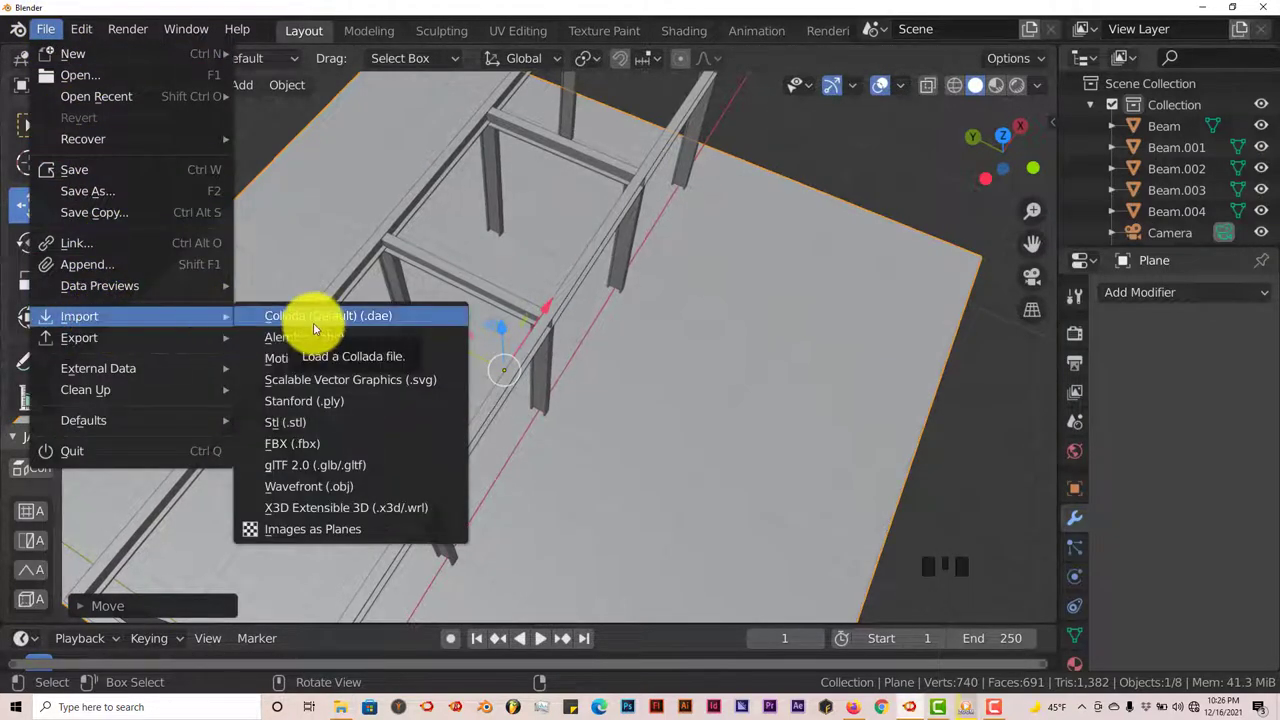
{"action": "left_click", "coordinate": [308, 486]}
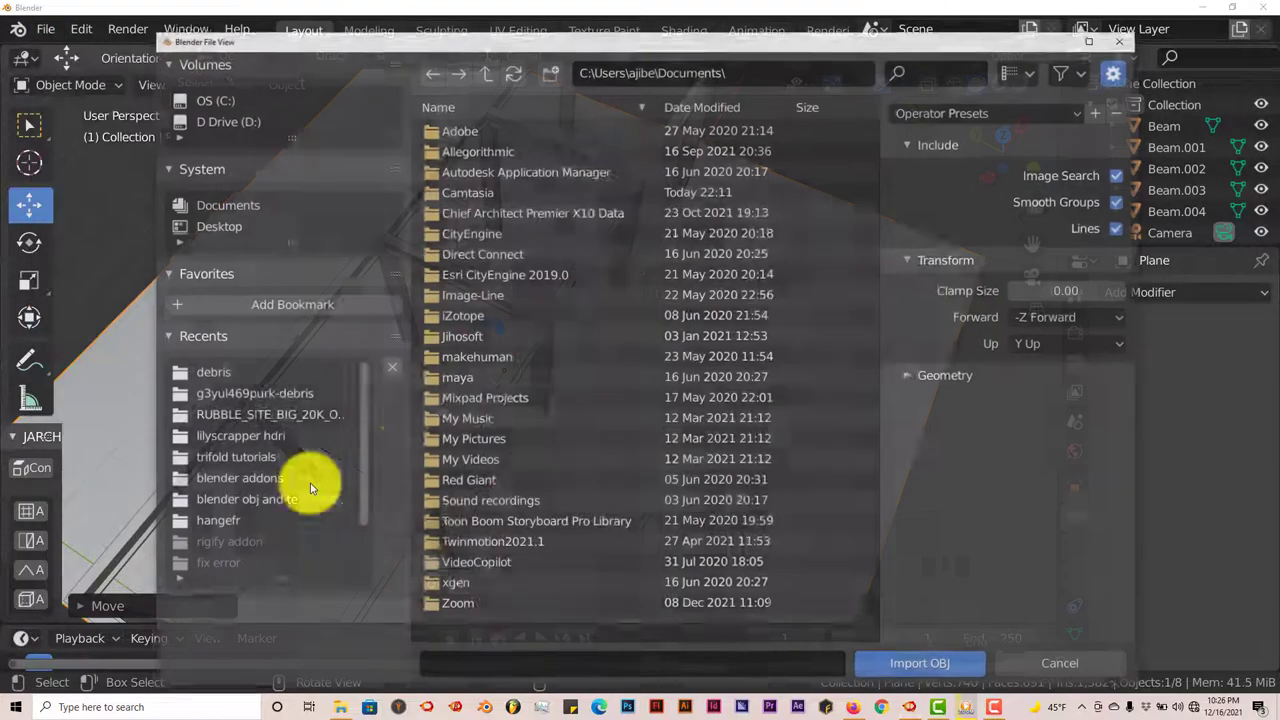
{"action": "left_click", "coordinate": [745, 72]}
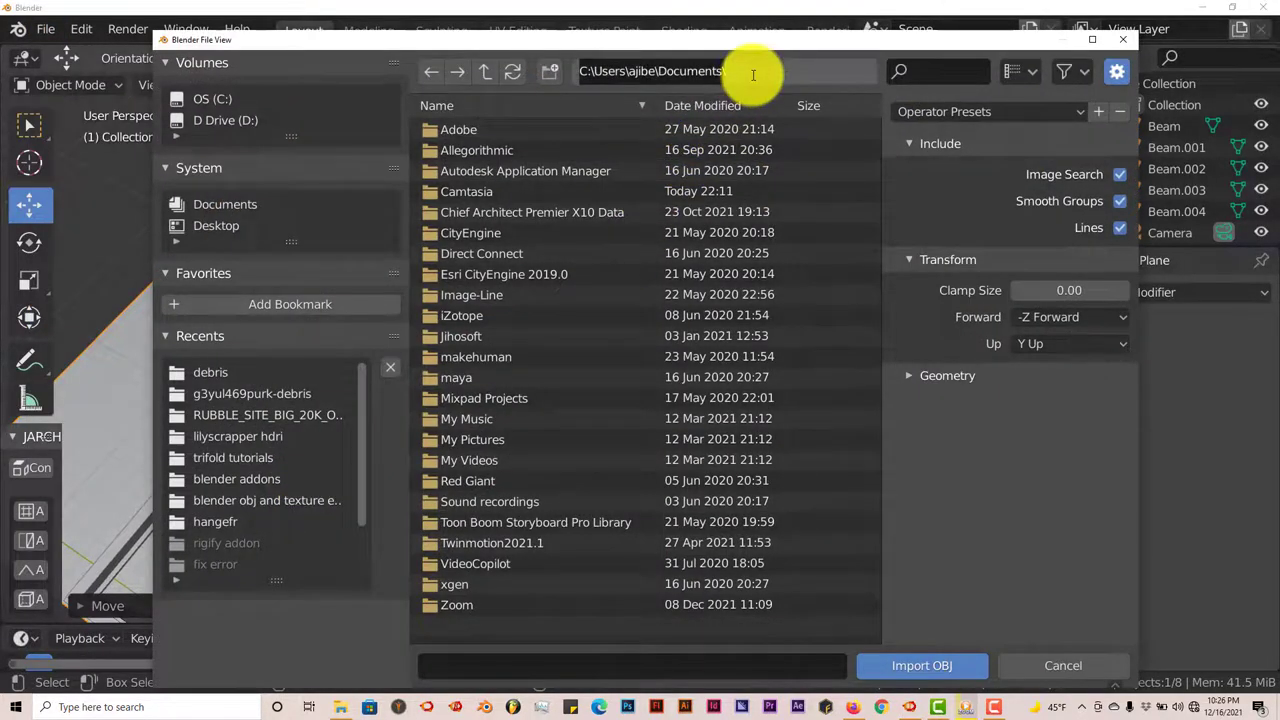
{"action": "key", "text": "ctrl+v"}
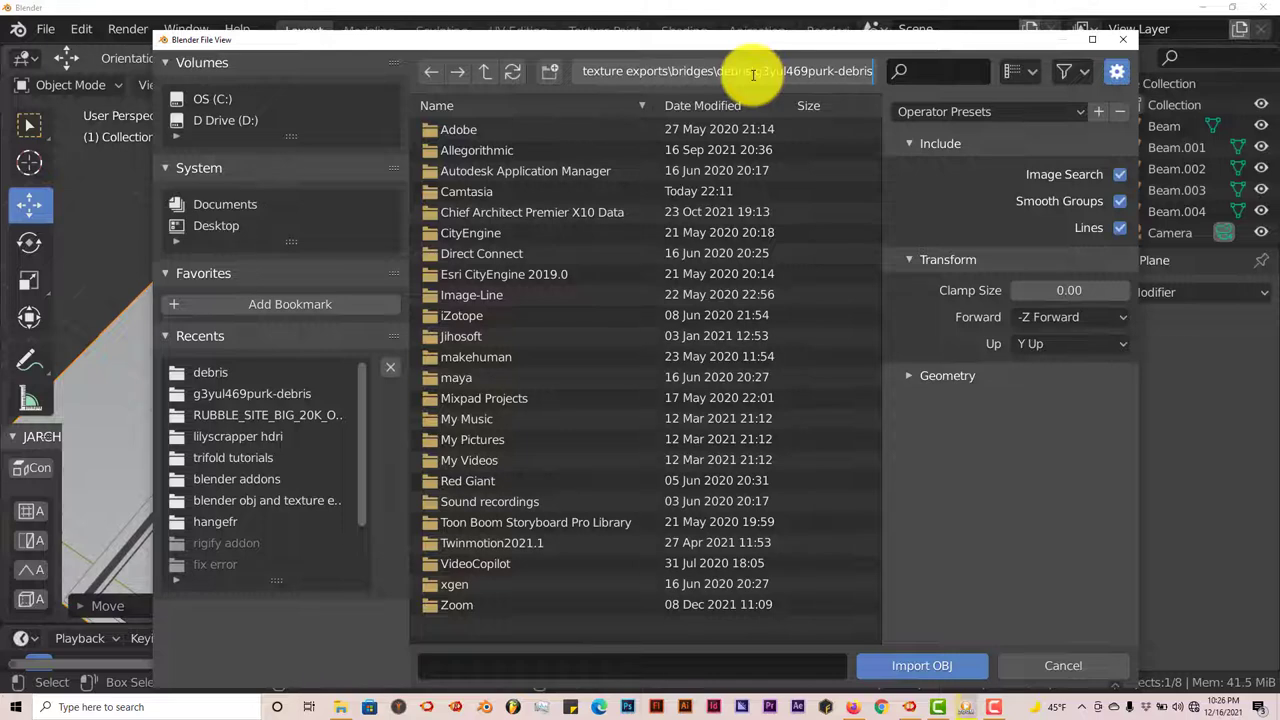
{"action": "key", "text": "Return"}
{"action": "left_click", "coordinate": [497, 150]}
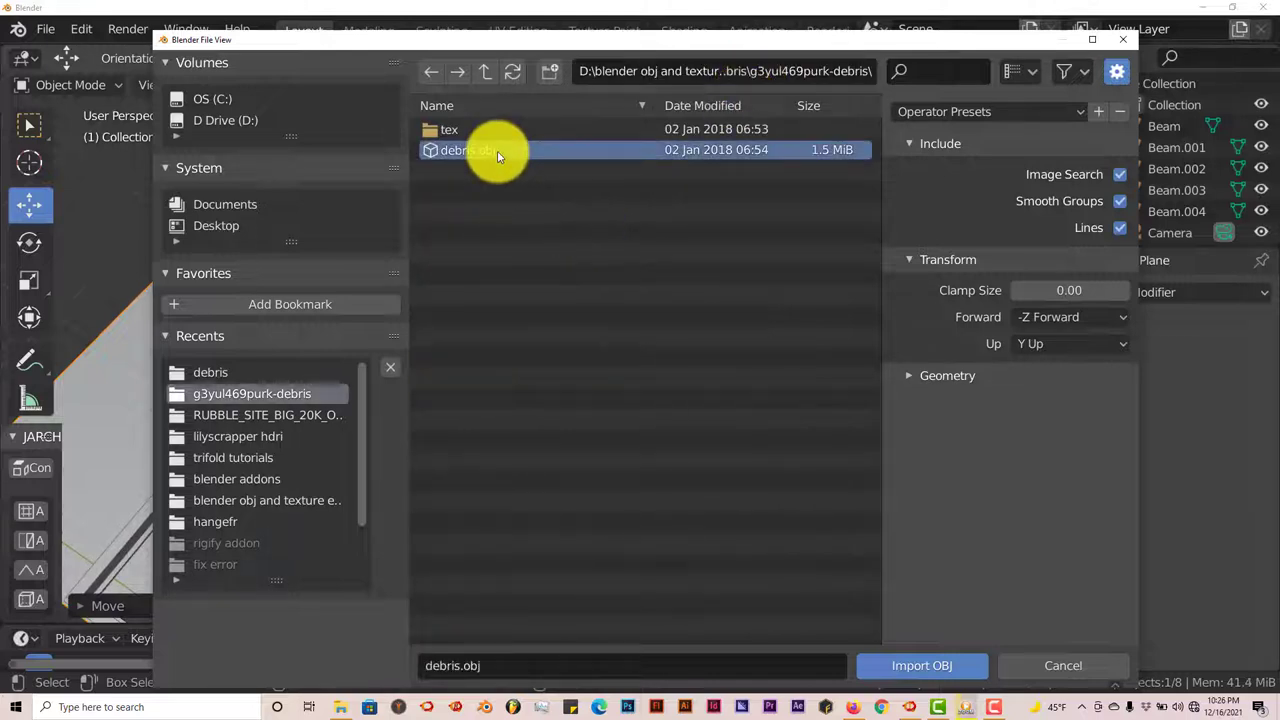
{"action": "left_click", "coordinate": [914, 665]}
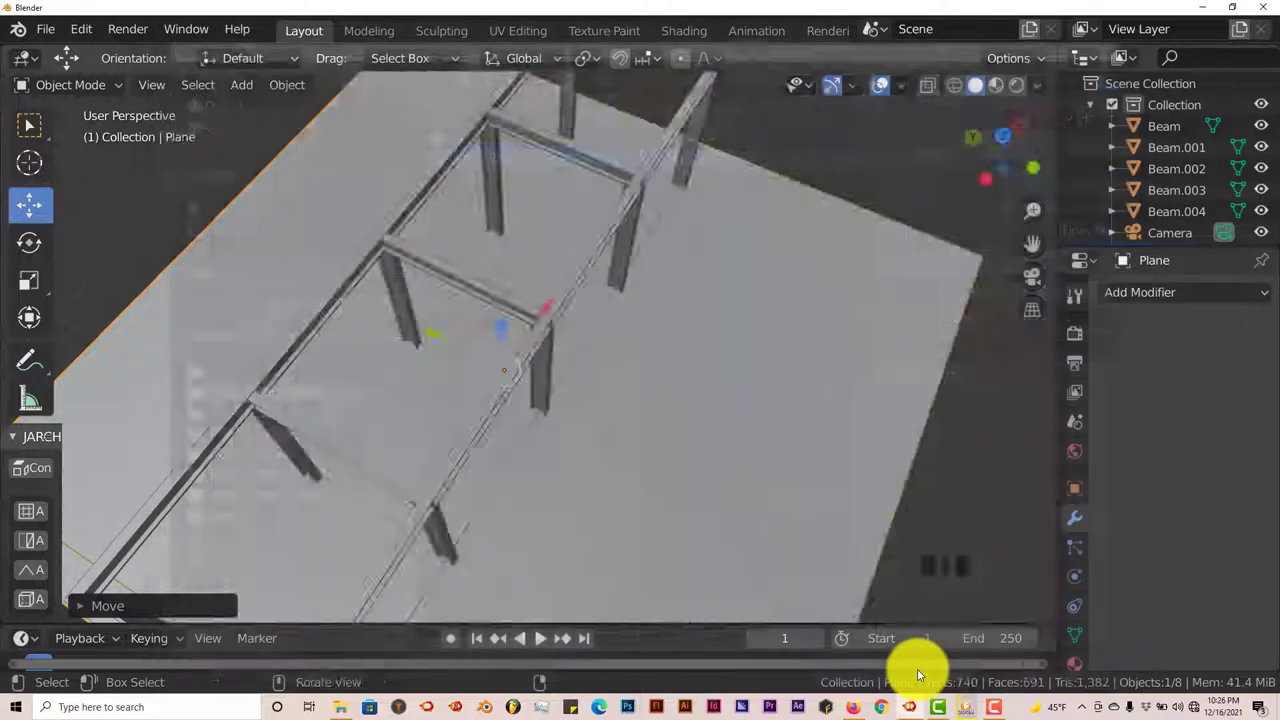
- Scale the oversized imported debris down in two passes, the second to about 0.26, to suit the beam structure
{"action": "scroll", "coordinate": [688, 504], "scroll_direction": "down", "scroll_amount": 11}
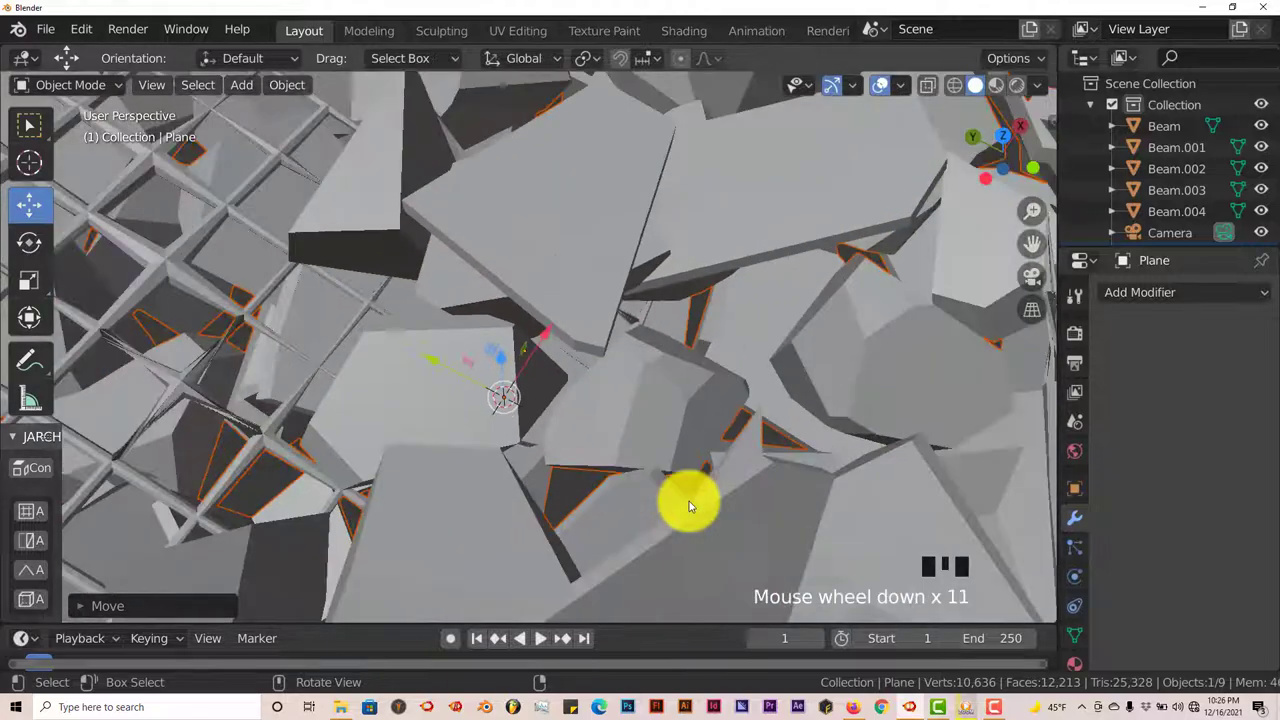
{"action": "scroll", "coordinate": [689, 501], "scroll_direction": "down", "scroll_amount": 6}
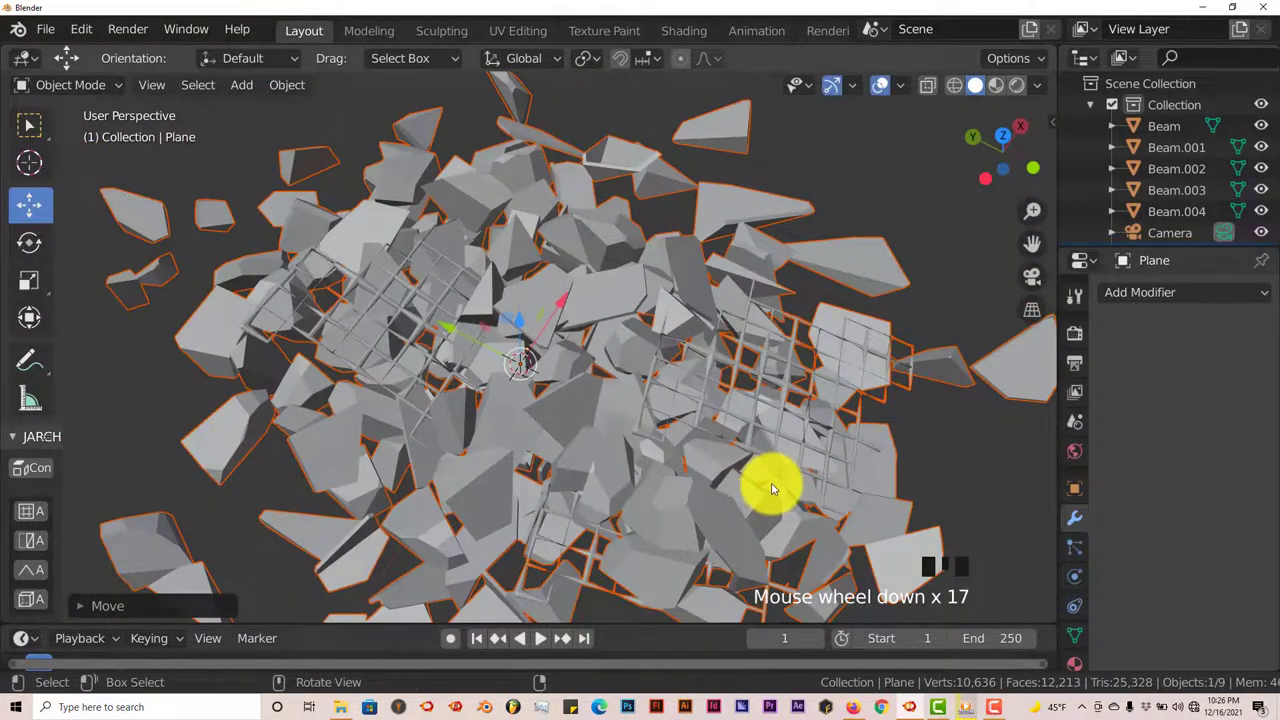
{"action": "key", "text": "s"}
{"action": "left_click", "coordinate": [560, 419]}
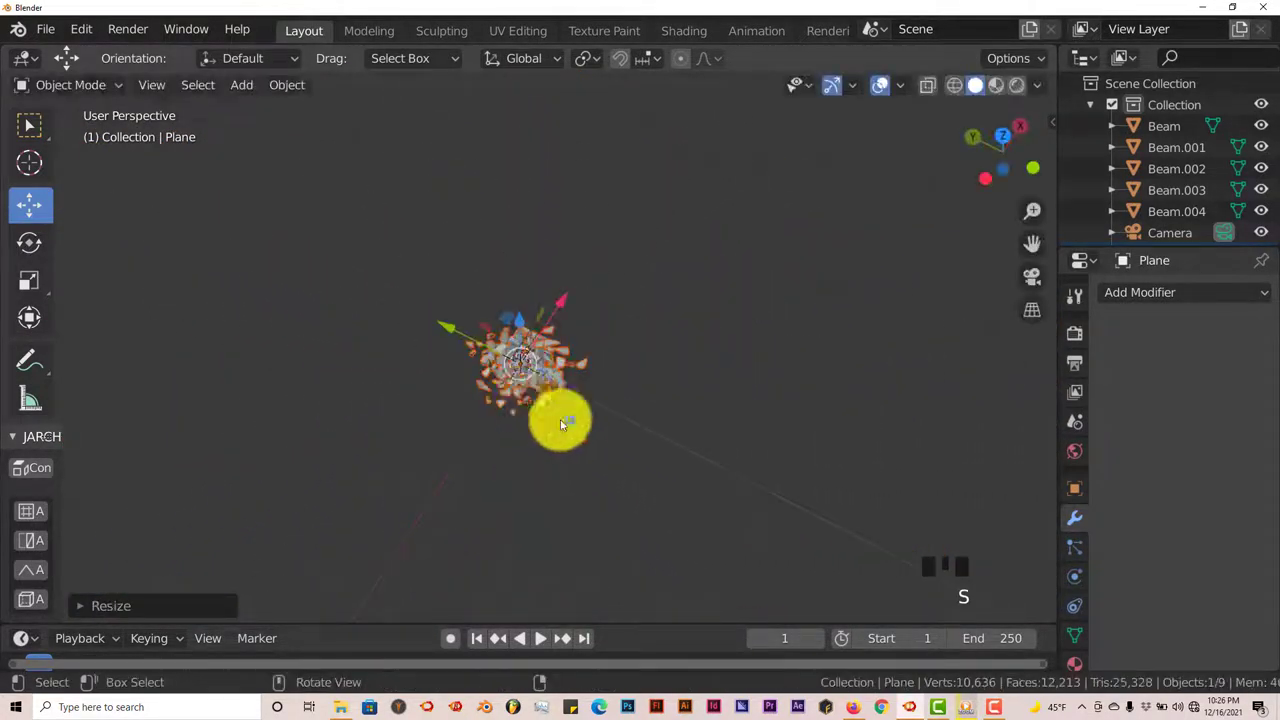
{"action": "scroll", "coordinate": [586, 429], "scroll_direction": "up", "scroll_amount": 5}
{"action": "key", "text": "s"}
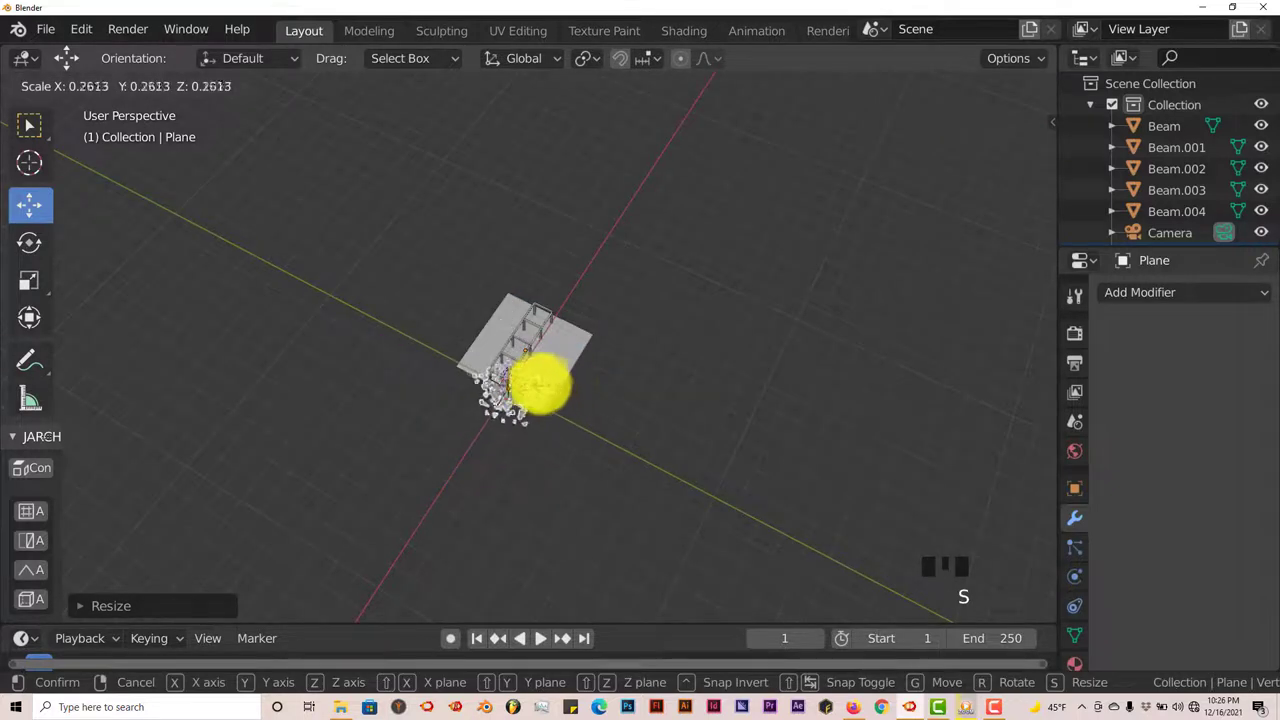
{"action": "left_click", "coordinate": [540, 385]}
- Move the debris pile onto the floor plane around the corner column and check how it sits on the ground
{"action": "scroll", "coordinate": [543, 420], "scroll_direction": "up", "scroll_amount": 4}
{"action": "middle_click_drag", "start_coordinate": [543, 429], "coordinate": [586, 340], "text": "shift"}
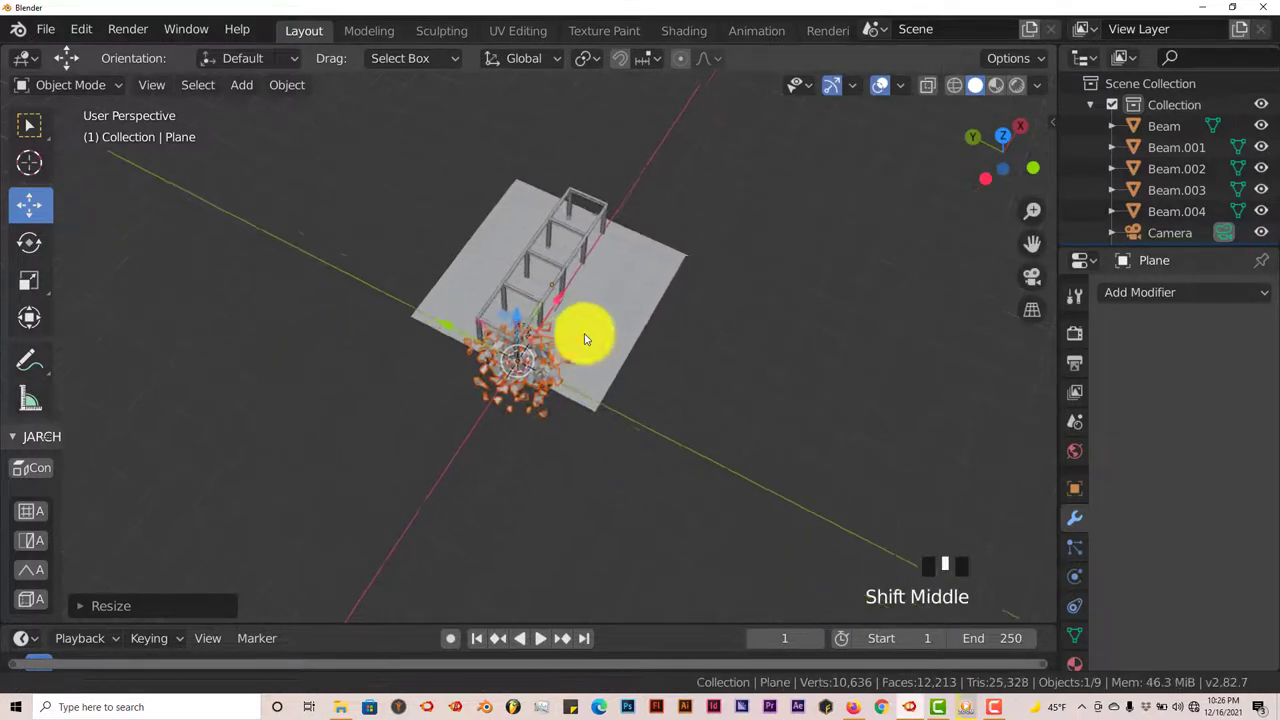
{"action": "left_click_drag", "start_coordinate": [551, 280], "coordinate": [580, 354]}
{"action": "scroll", "coordinate": [576, 363], "scroll_direction": "up", "scroll_amount": 5}
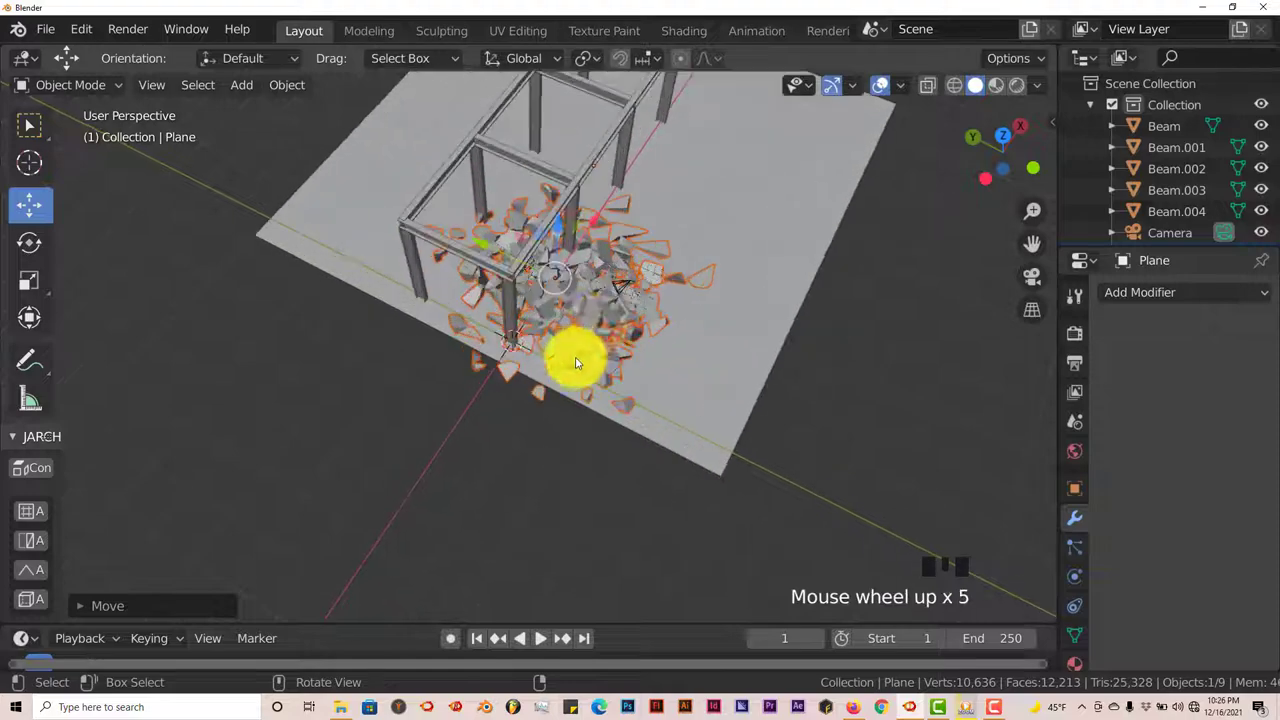
{"action": "middle_click_drag", "start_coordinate": [576, 363], "coordinate": [657, 277]}
{"action": "scroll", "coordinate": [577, 326], "scroll_direction": "up", "scroll_amount": 4}
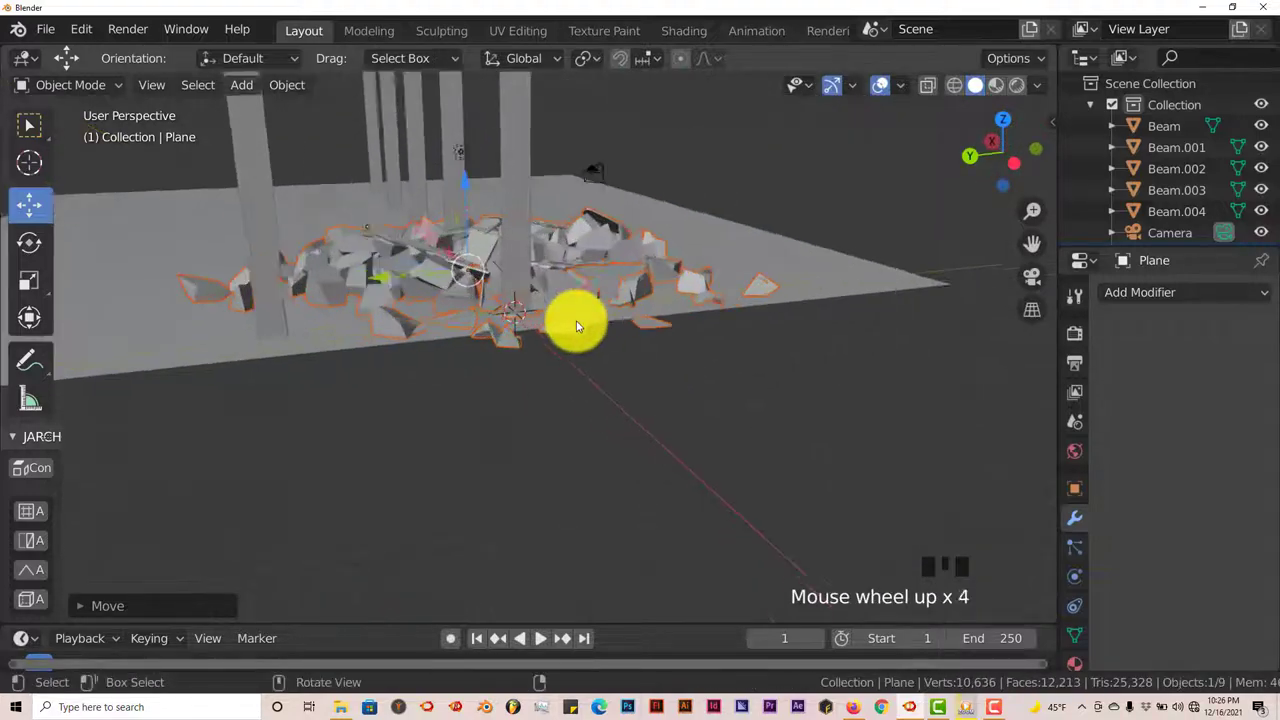
{"action": "scroll", "coordinate": [576, 326], "scroll_direction": "up", "scroll_amount": 2}
{"action": "middle_click_drag", "start_coordinate": [574, 334], "coordinate": [506, 423], "text": "shift"}
{"action": "scroll", "coordinate": [571, 329], "scroll_direction": "up", "scroll_amount": 2}
{"action": "scroll", "coordinate": [541, 353], "scroll_direction": "down", "scroll_amount": 2}
{"action": "middle_click_drag", "start_coordinate": [543, 377], "coordinate": [525, 400]}
{"action": "middle_click_drag", "start_coordinate": [525, 400], "coordinate": [510, 426], "text": "shift"}
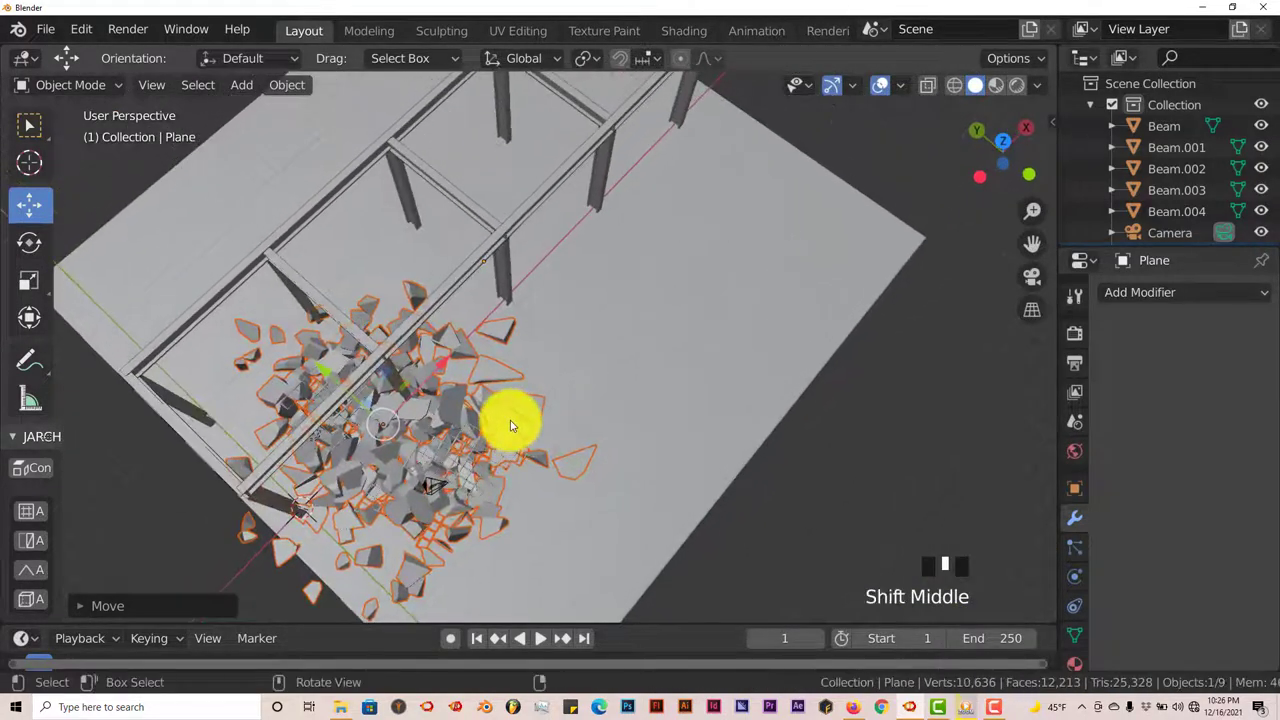
- Duplicate the debris pile and move the copy along the column row toward the far end of the floor
{"action": "key", "text": "shift+d"}
{"action": "left_click", "coordinate": [494, 400]}
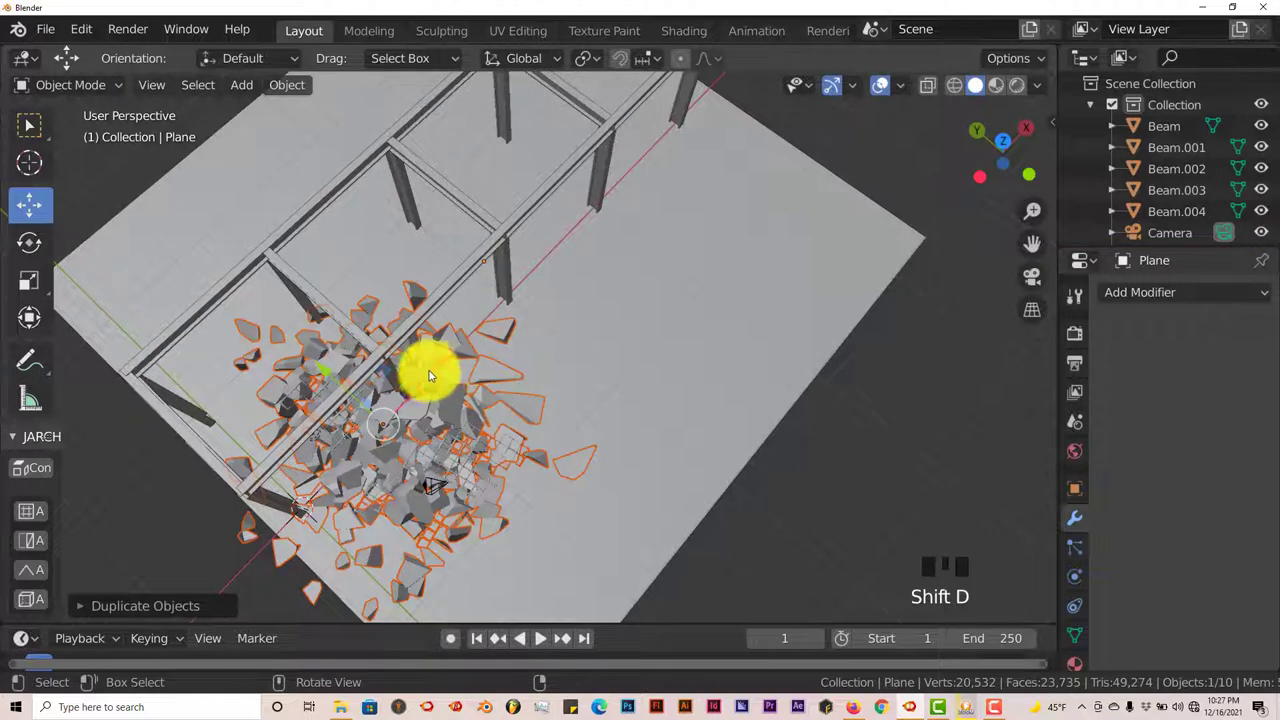
{"action": "left_click_drag", "start_coordinate": [430, 376], "coordinate": [717, 194]}
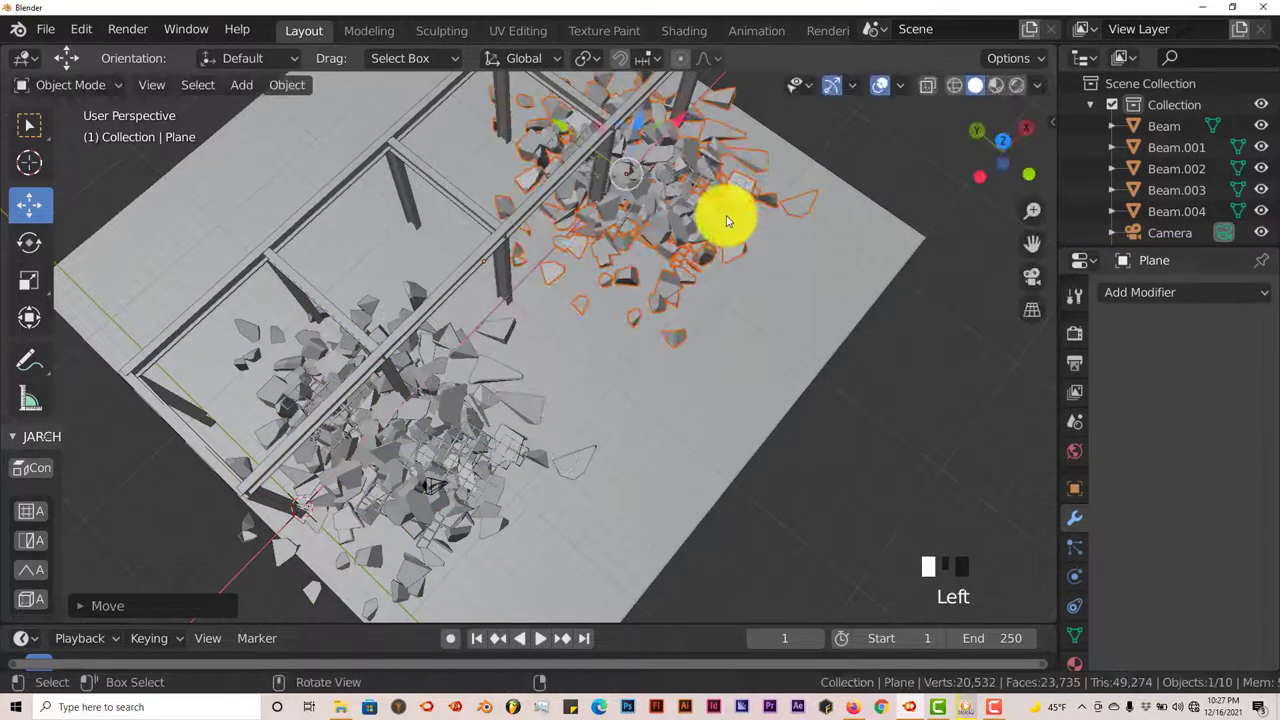
- Rotate the duplicated debris pile around the global Z axis and scale it down smaller than the original
{"action": "key", "text": "r"}
{"action": "key", "text": "z"}
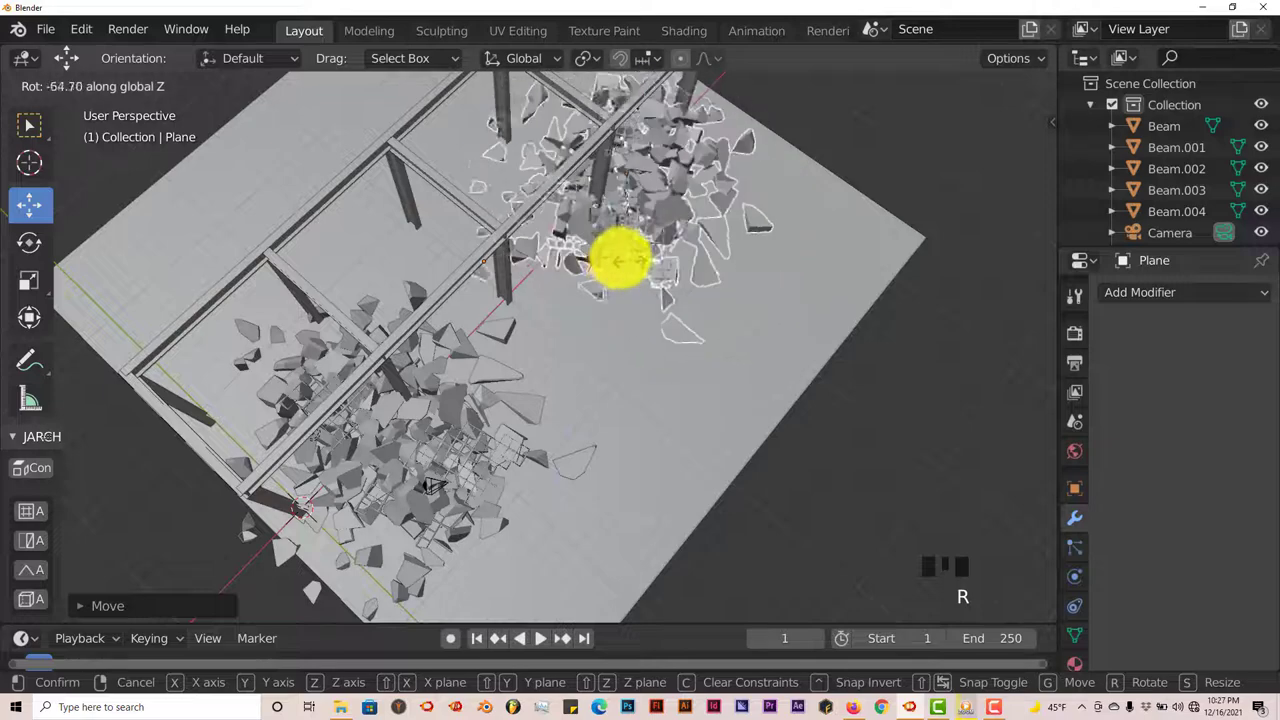
{"action": "left_click", "coordinate": [612, 256]}
{"action": "key", "text": "s"}
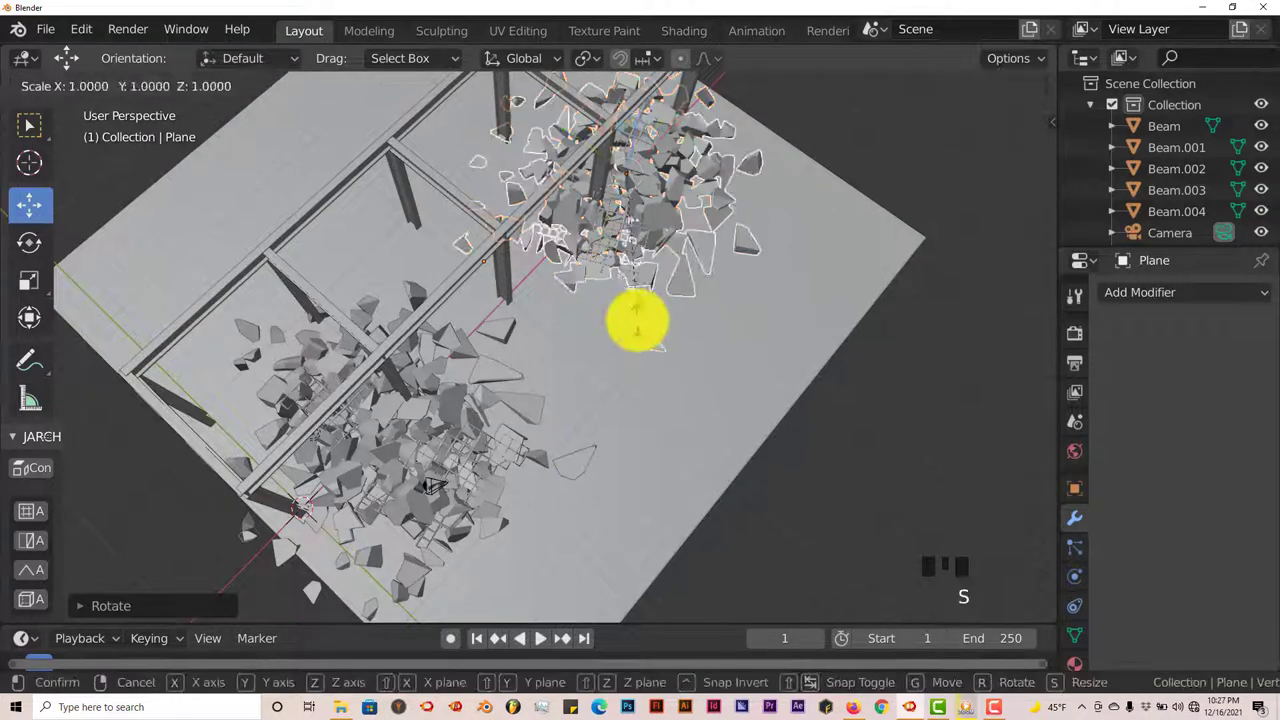
{"action": "left_click", "coordinate": [631, 266]}
- Inspect both debris piles from a low angle and compare their layout with the rubble in the reference clip
{"action": "middle_click_drag", "start_coordinate": [631, 266], "coordinate": [640, 438]}
{"action": "scroll", "coordinate": [569, 360], "scroll_direction": "up", "scroll_amount": 3}
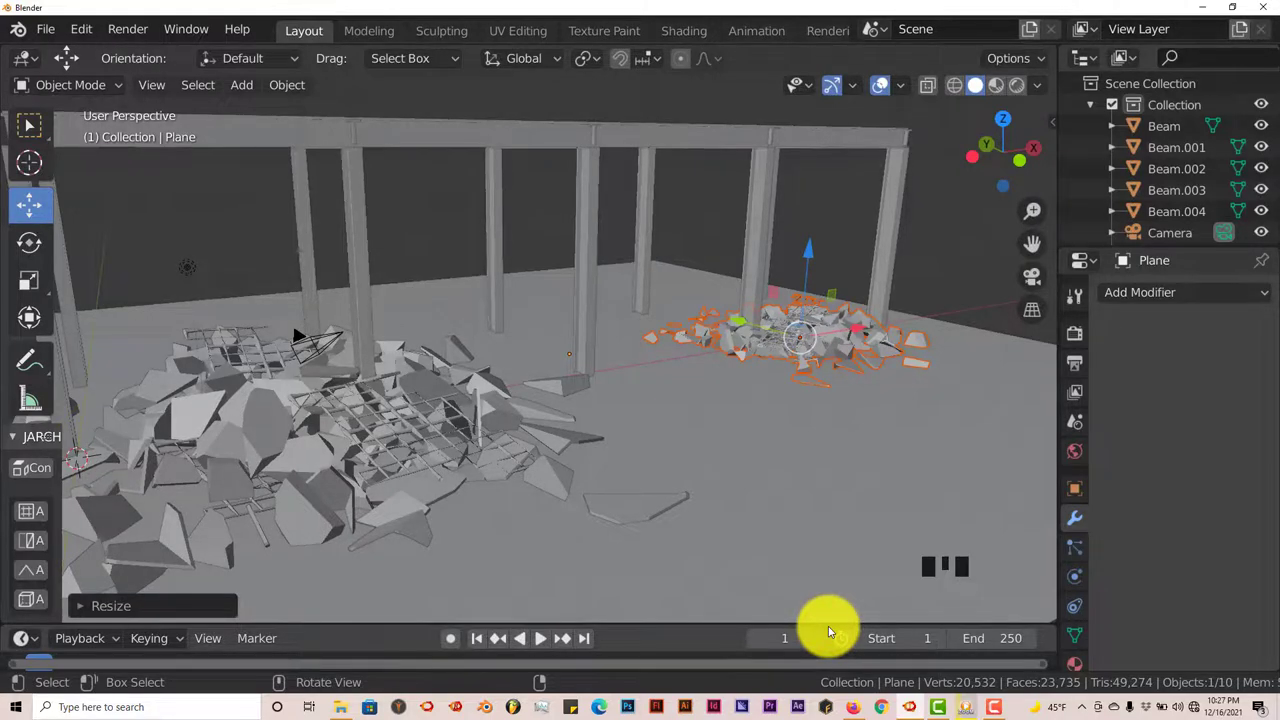
{"action": "left_click", "coordinate": [965, 705]}
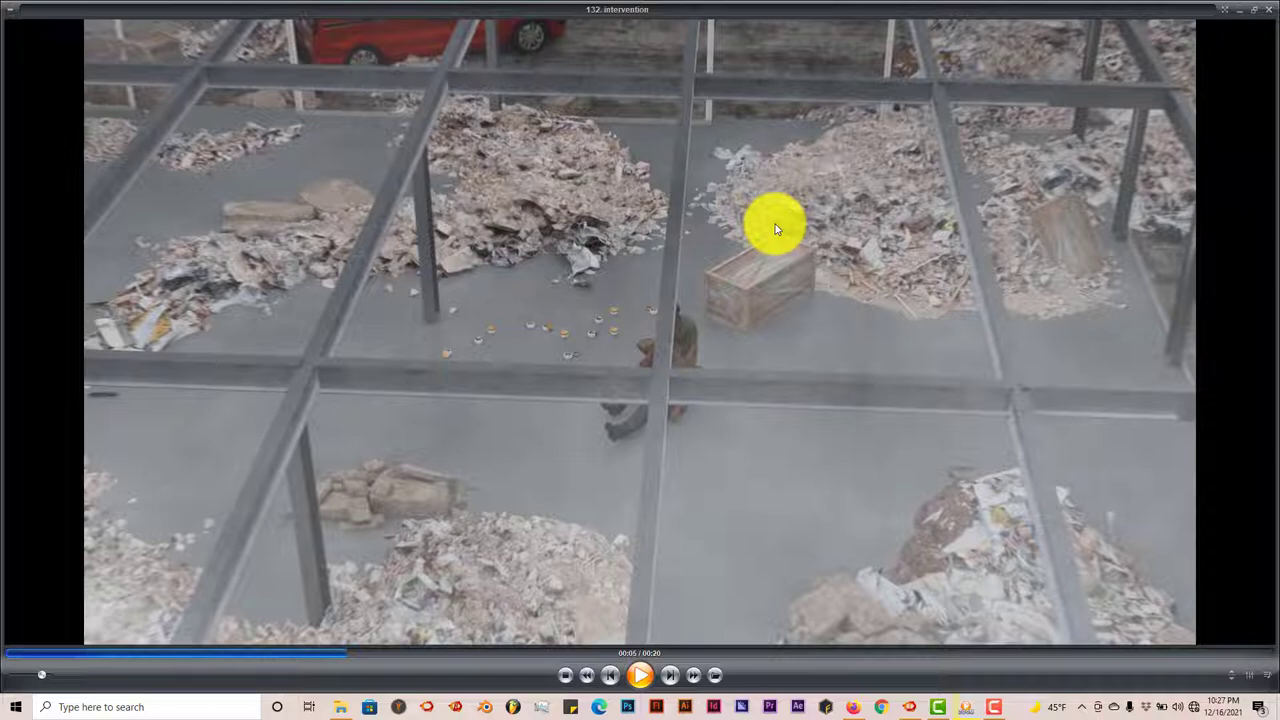
{"action": "left_click", "coordinate": [1240, 13]}
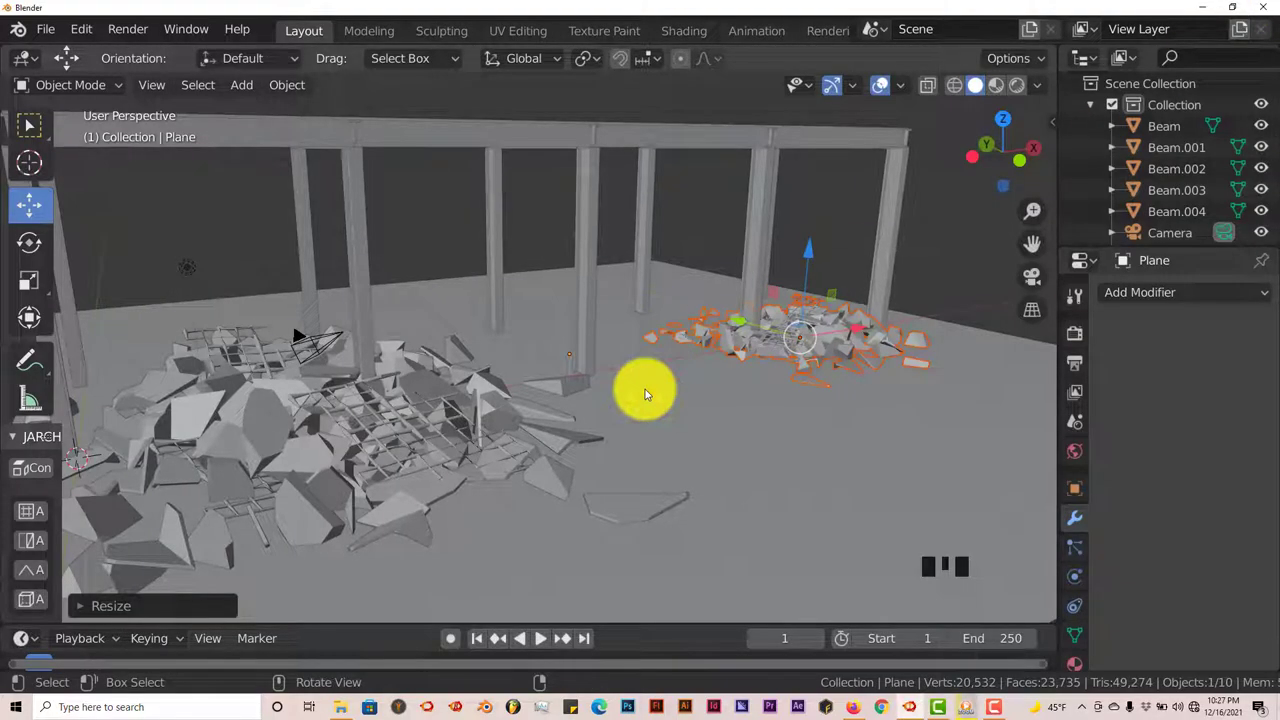